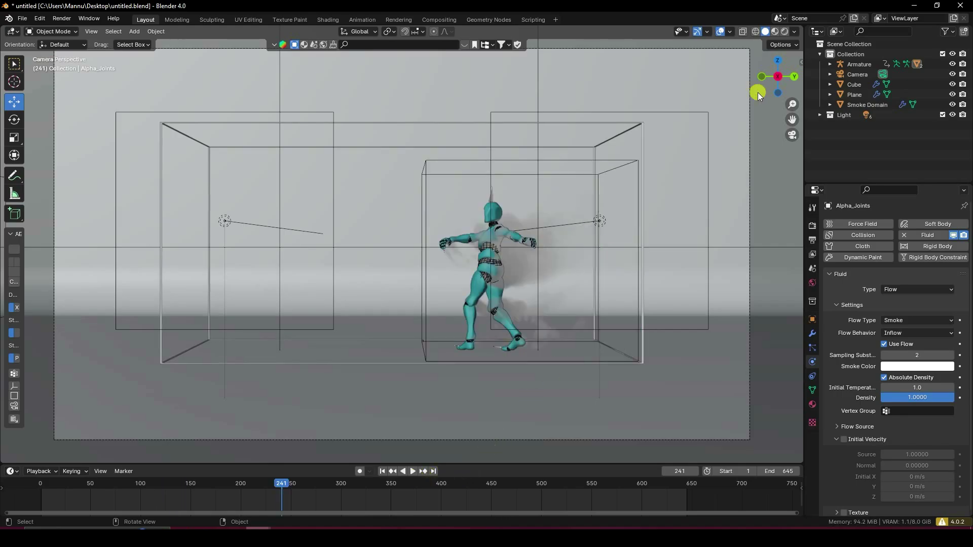
Preview the smoke render, then start a new General scene unsaved and delete its camera, cube and light
{"action": "left_click", "coordinate": [786, 32]}
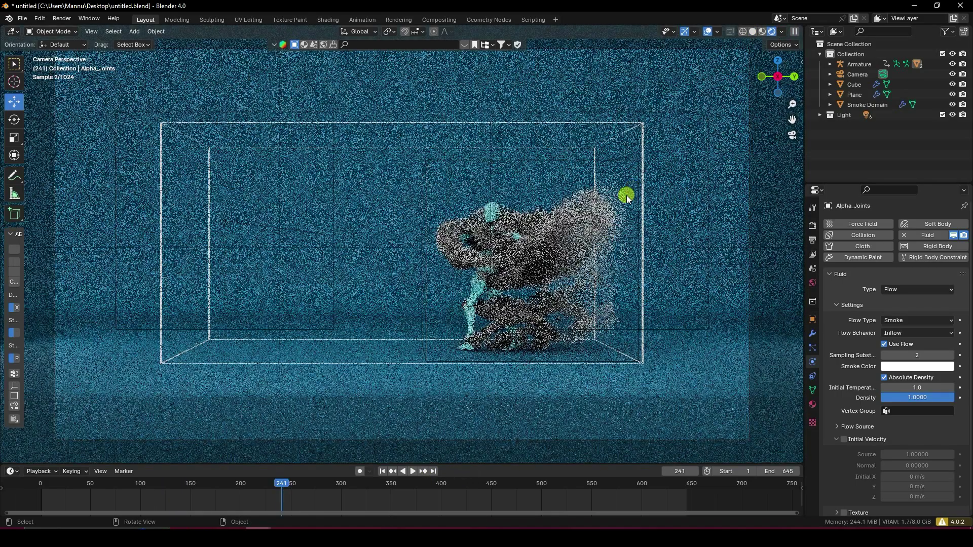
{"action": "scroll", "coordinate": [541, 257], "scroll_direction": "up", "scroll_amount": 3}
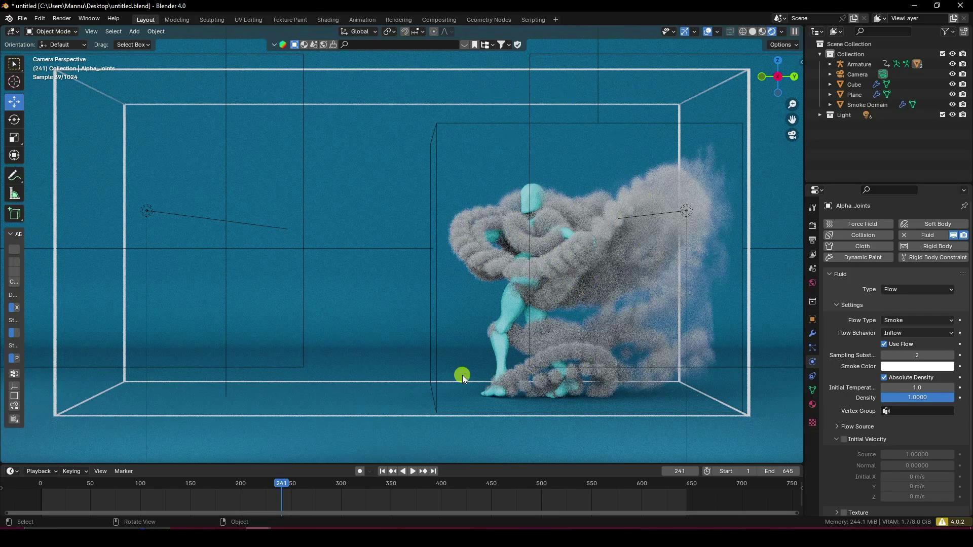
{"action": "left_click", "coordinate": [22, 18]}
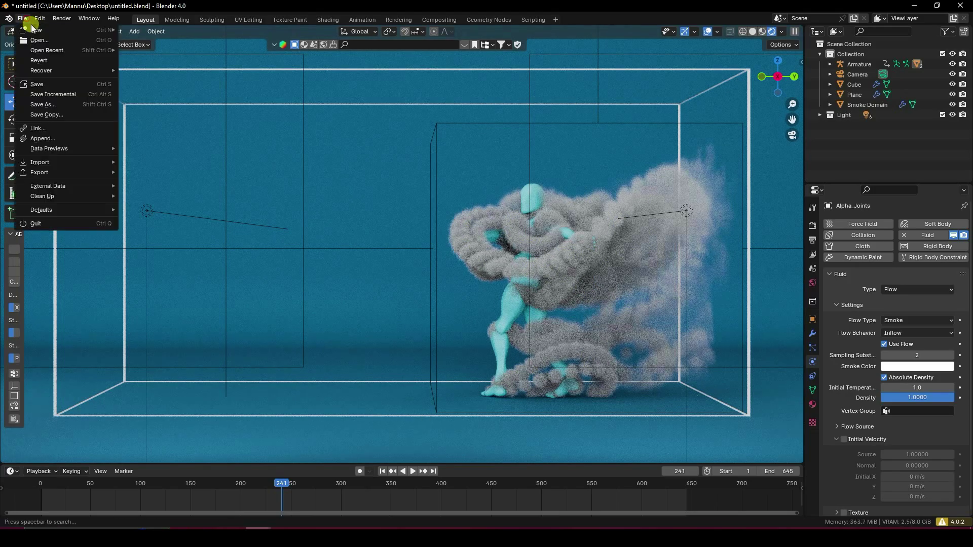
{"action": "mouse_move", "coordinate": [51, 34]}
{"action": "left_click", "coordinate": [155, 32]}
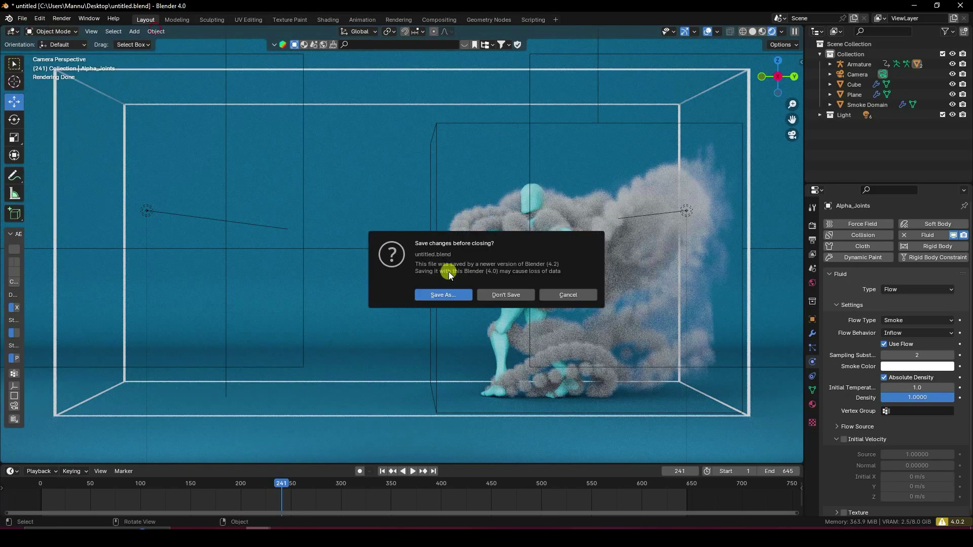
{"action": "left_click", "coordinate": [488, 291]}
{"action": "left_click_drag", "start_coordinate": [196, 224], "coordinate": [627, 356]}
{"action": "key", "text": "Delete"}
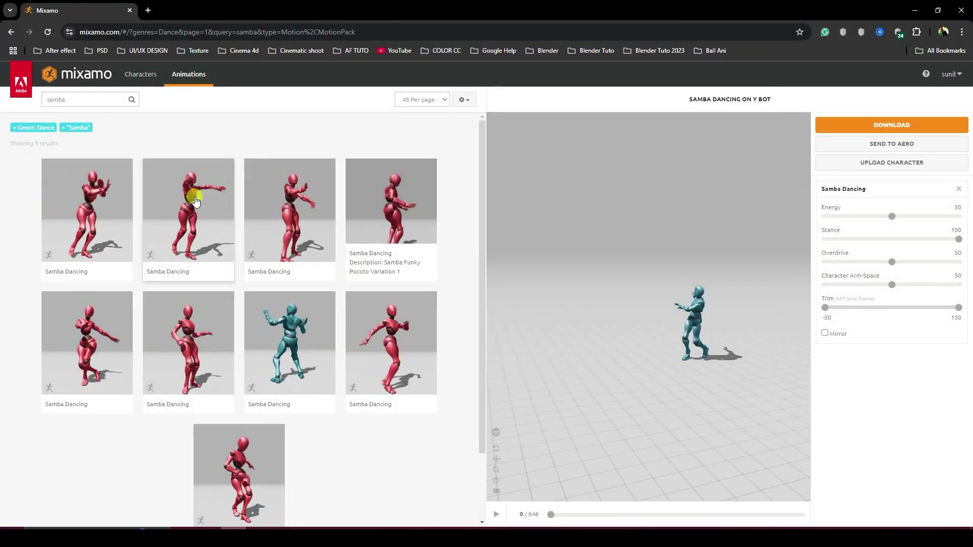
Apply the Samba Dancing variation, trim it from -50 to 150, and download it as FBX
{"action": "mouse_move", "coordinate": [157, 261]}
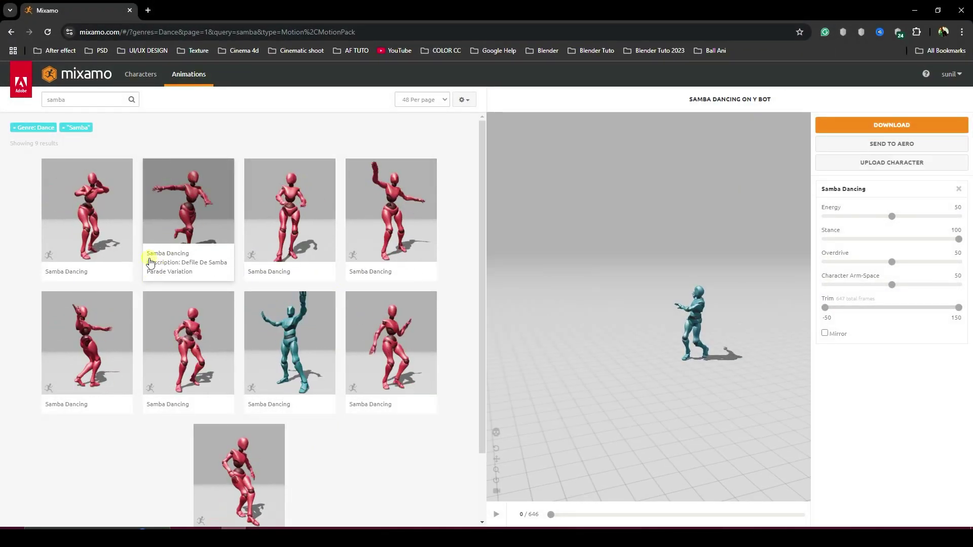
{"action": "left_click", "coordinate": [191, 256]}
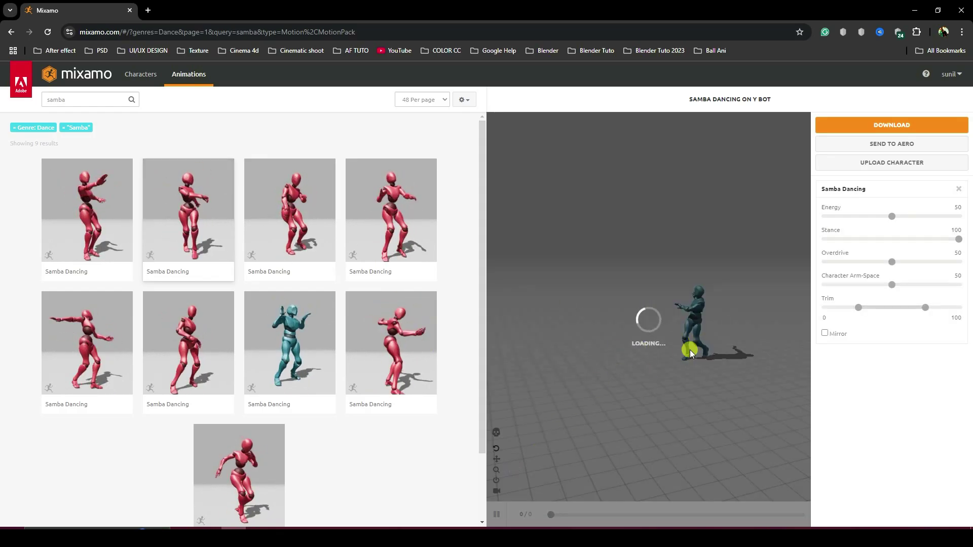
{"action": "mouse_move", "coordinate": [858, 309]}
{"action": "left_mouse_down"}
{"action": "mouse_move", "coordinate": [785, 315]}
{"action": "mouse_move", "coordinate": [849, 323]}
{"action": "left_mouse_up"}
{"action": "left_click_drag", "start_coordinate": [925, 308], "coordinate": [949, 320]}
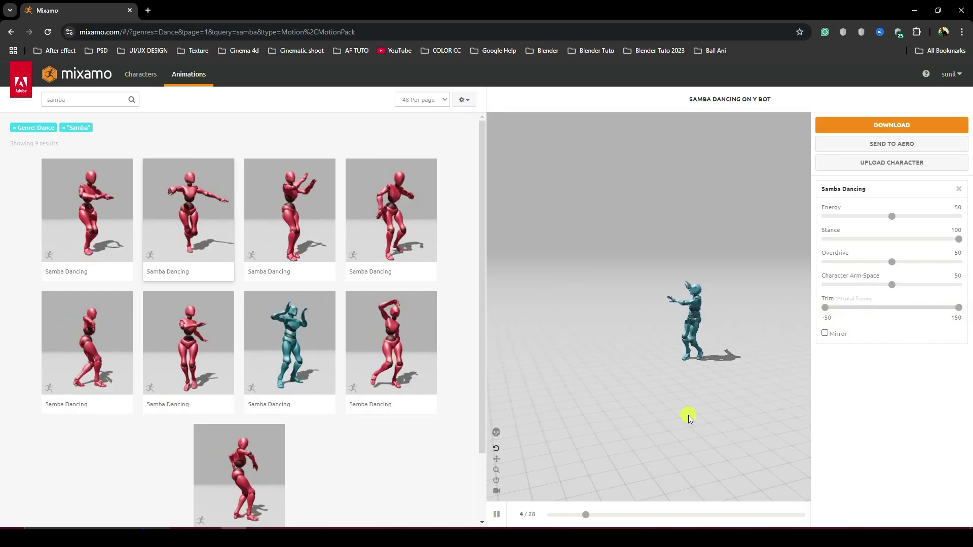
{"action": "scroll", "coordinate": [661, 326], "scroll_direction": "up", "scroll_amount": 5}
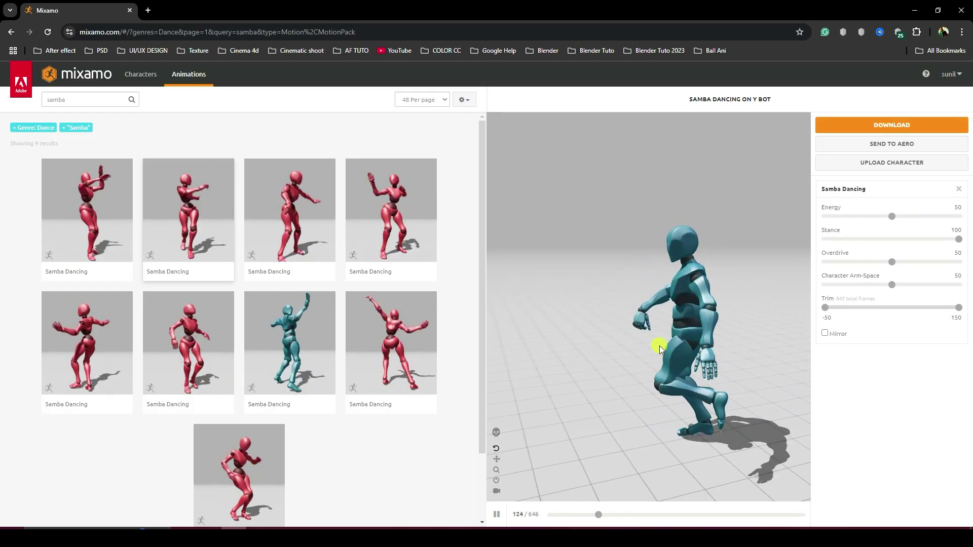
{"action": "left_click_drag", "start_coordinate": [658, 346], "coordinate": [679, 348]}
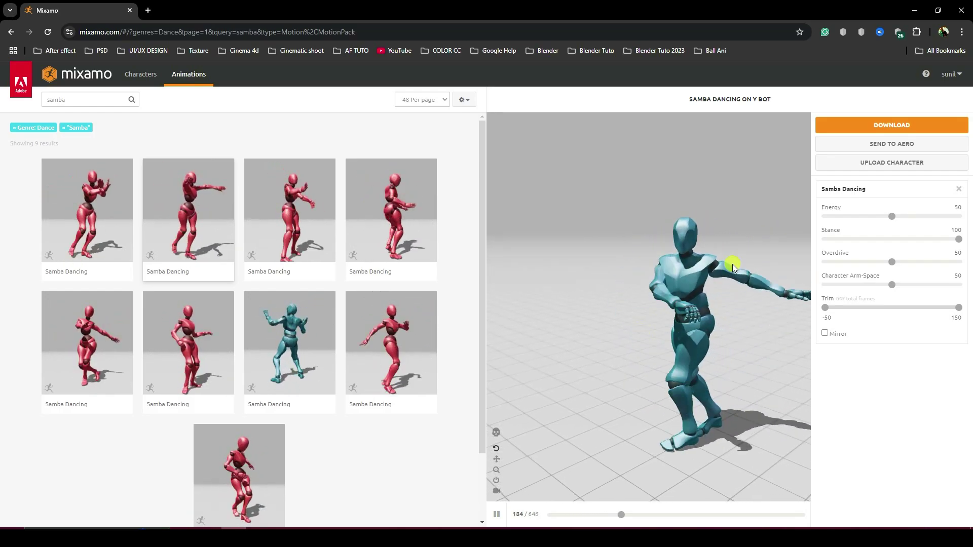
{"action": "left_click", "coordinate": [897, 122]}
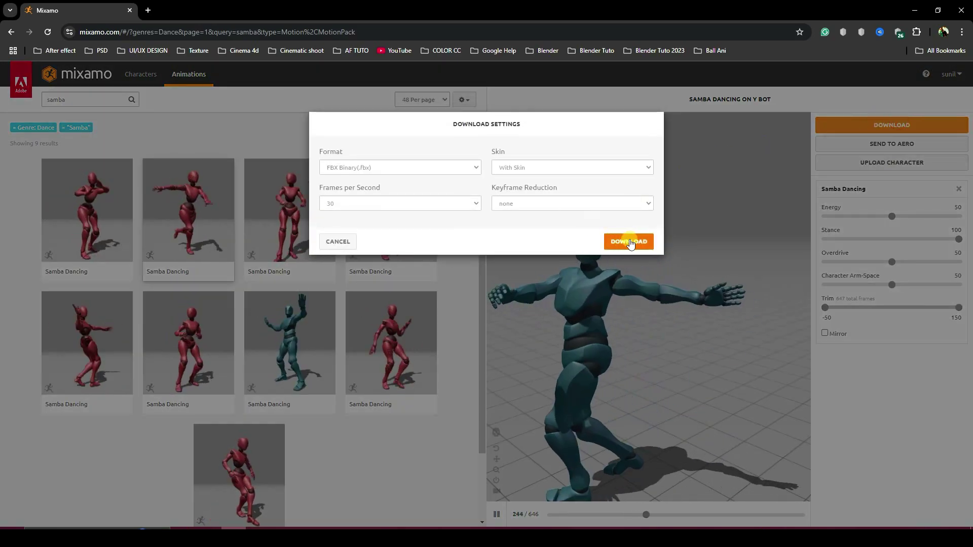
{"action": "left_click", "coordinate": [630, 237]}
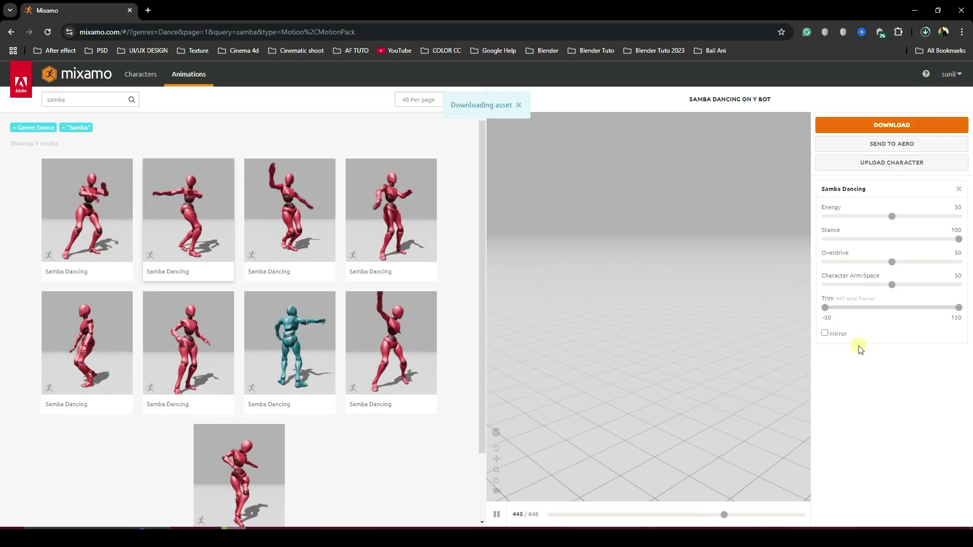
Import the latest Samba Dancing FBX from Downloads into the Blender scene
{"action": "key", "text": "alt+Tab"}
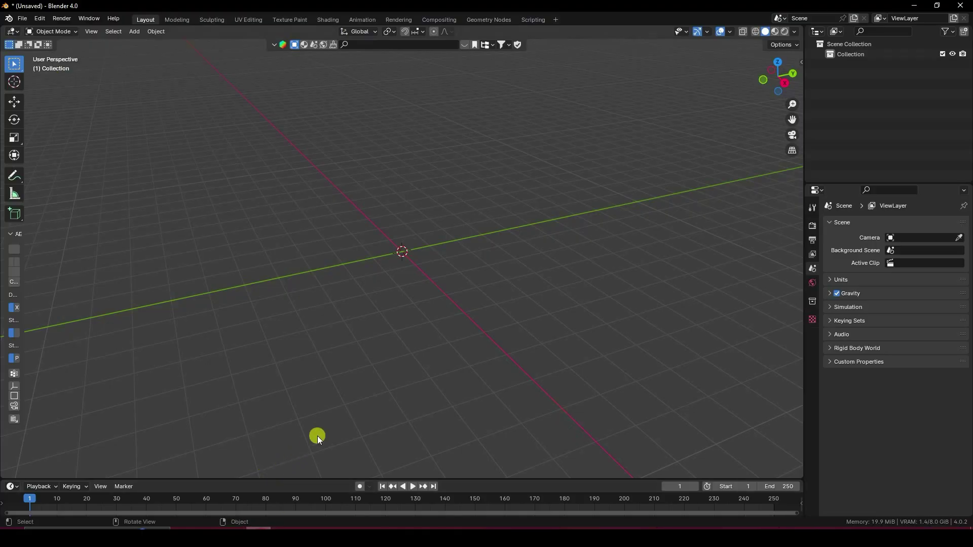
{"action": "left_click", "coordinate": [21, 19]}
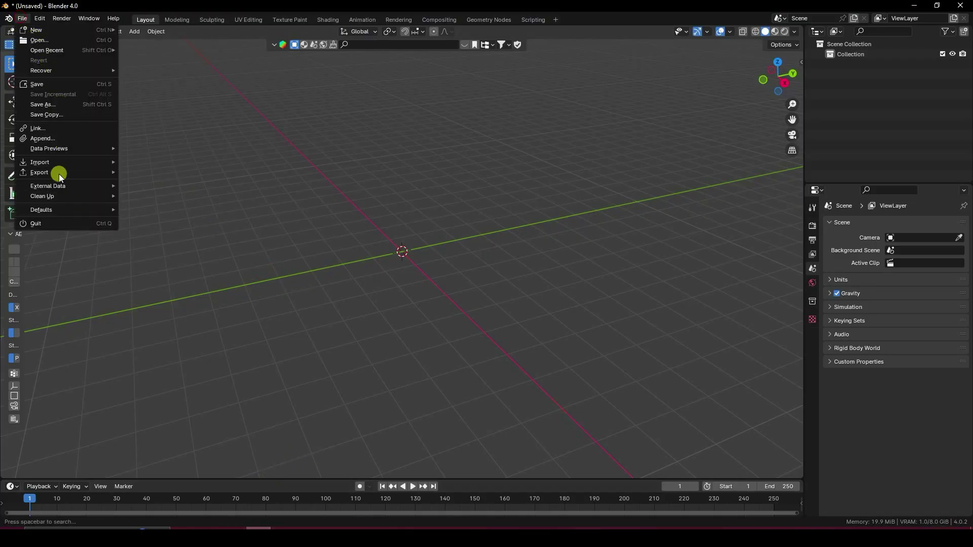
{"action": "mouse_move", "coordinate": [70, 166]}
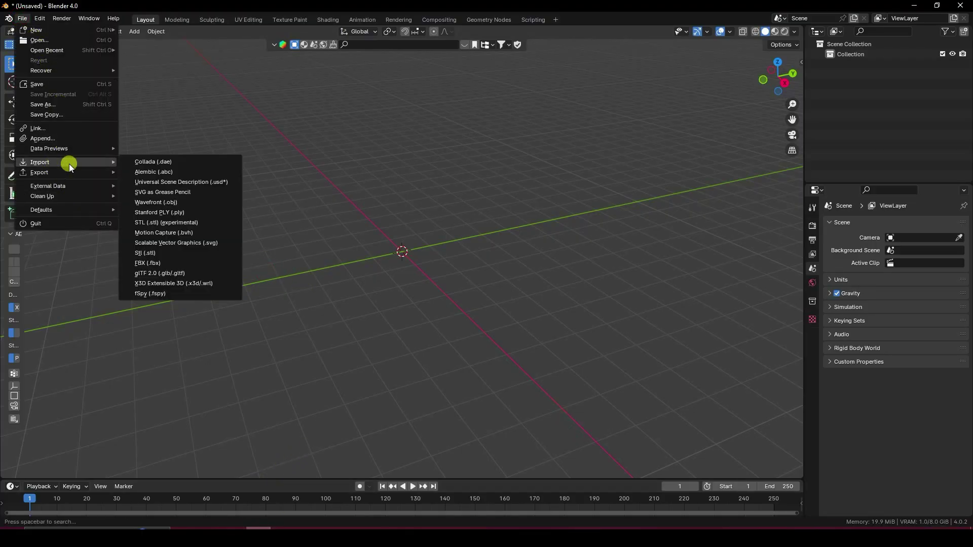
{"action": "left_click", "coordinate": [145, 263]}
{"action": "left_click", "coordinate": [236, 195]}
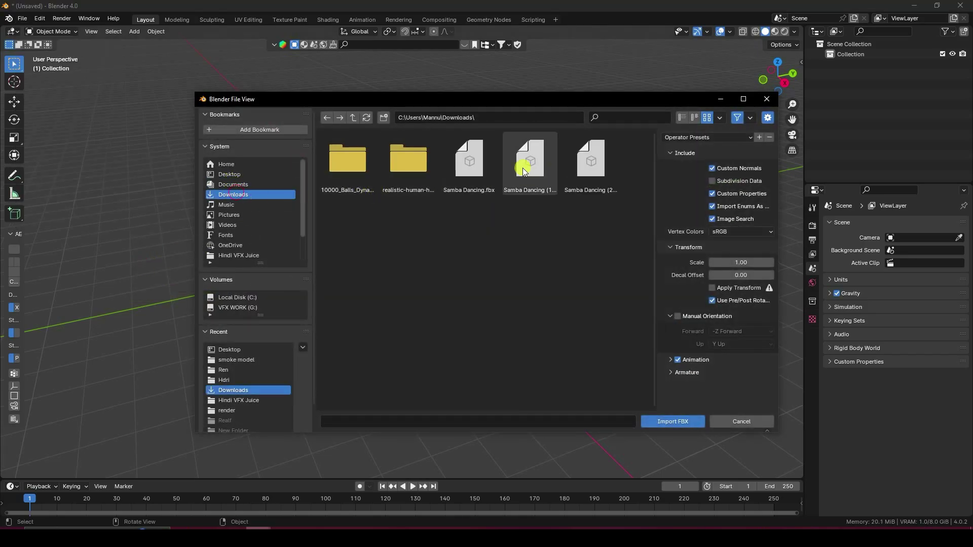
{"action": "left_click", "coordinate": [600, 167]}
{"action": "left_click", "coordinate": [664, 421]}
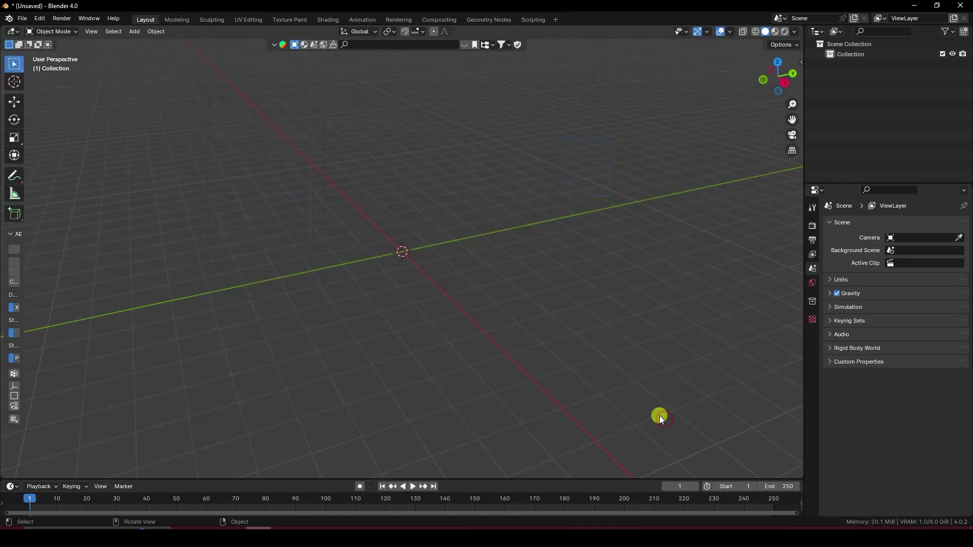
Set the scene's end frame to 647 to match the imported animation
{"action": "middle_click_drag", "start_coordinate": [387, 287], "coordinate": [399, 294]}
{"action": "scroll", "coordinate": [504, 494], "scroll_direction": "down", "scroll_amount": 12}
{"action": "middle_click_drag", "start_coordinate": [354, 495], "coordinate": [349, 494]}
{"action": "left_click_drag", "start_coordinate": [464, 477], "coordinate": [486, 452]}
{"action": "left_click", "coordinate": [571, 472]}
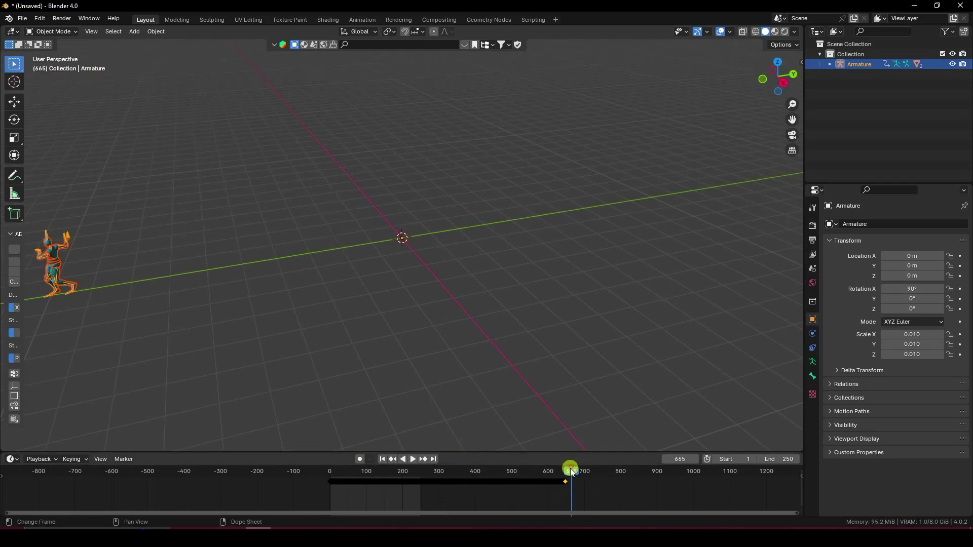
{"action": "left_click", "coordinate": [392, 459]}
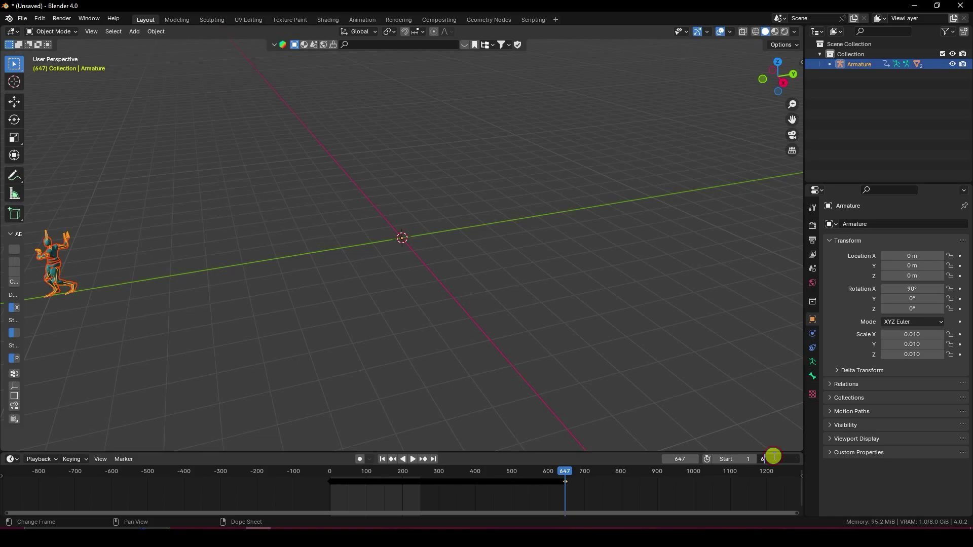
{"action": "key", "text": "Return"}
Play the samba dance from frame 1 while orbiting the dancer, then stop and rewind
{"action": "left_click", "coordinate": [393, 459]}
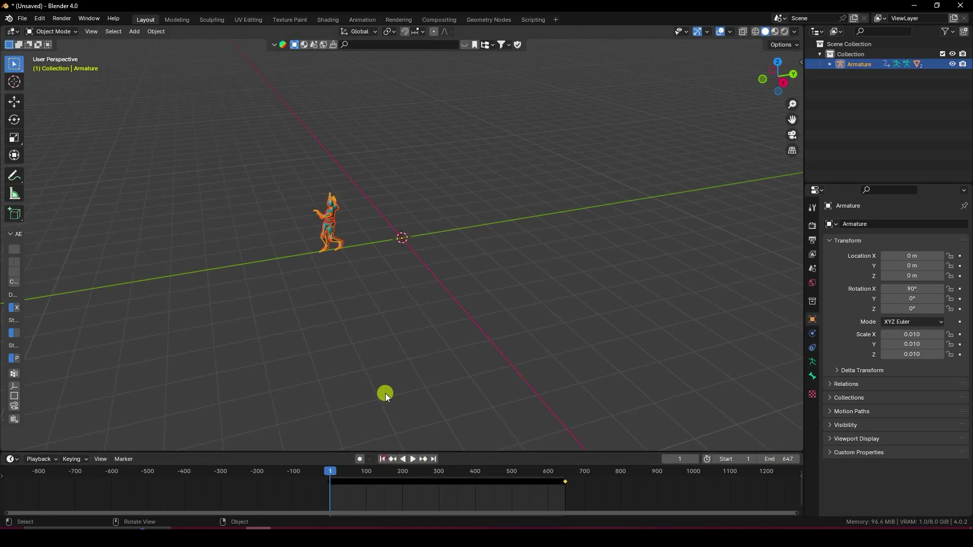
{"action": "middle_click_drag", "start_coordinate": [329, 293], "coordinate": [367, 235]}
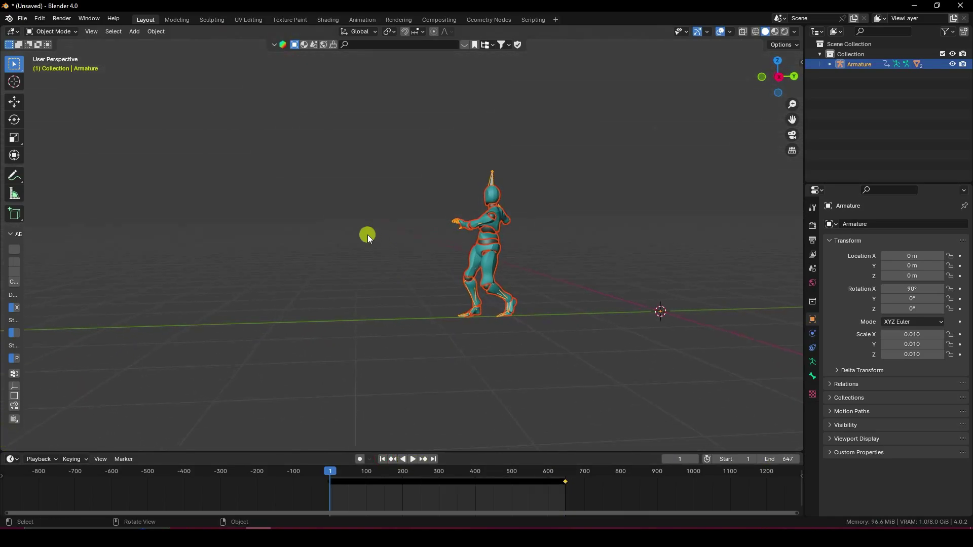
{"action": "left_click", "coordinate": [367, 235]}
{"action": "left_click", "coordinate": [413, 459]}
{"action": "middle_click_drag", "start_coordinate": [449, 384], "coordinate": [478, 386]}
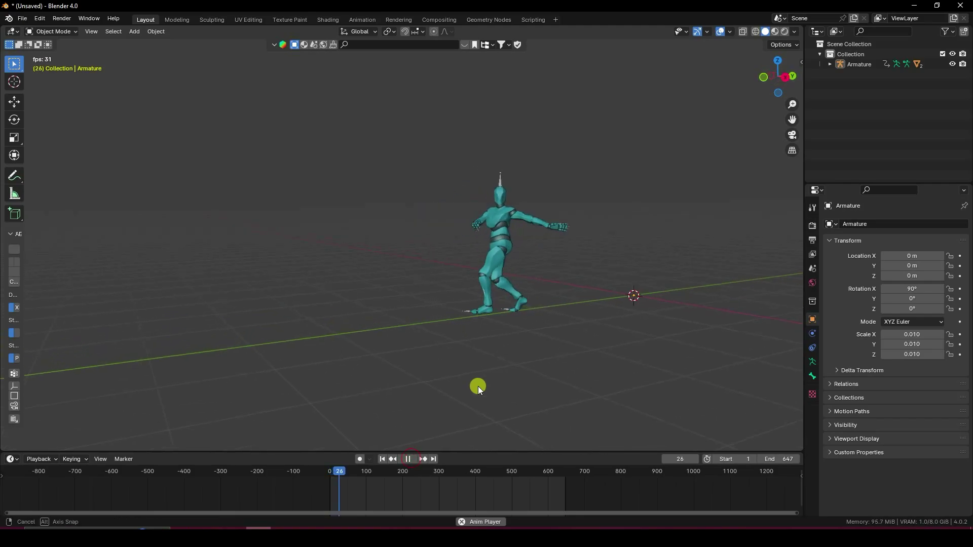
{"action": "scroll", "coordinate": [519, 296], "scroll_direction": "up", "scroll_amount": 5}
{"action": "middle_click_drag", "start_coordinate": [518, 296], "coordinate": [525, 315]}
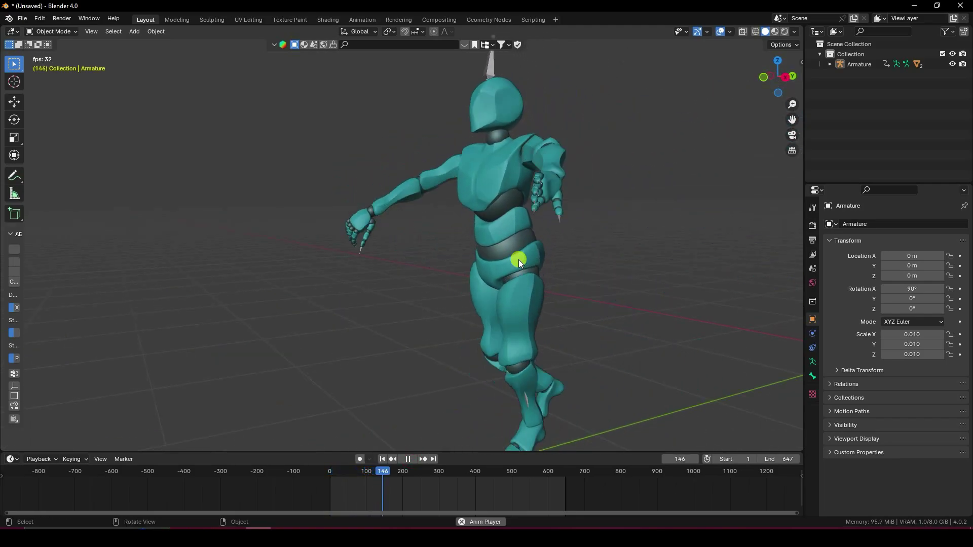
{"action": "scroll", "coordinate": [461, 244], "scroll_direction": "up", "scroll_amount": 4}
{"action": "scroll", "coordinate": [461, 244], "scroll_direction": "down", "scroll_amount": 8}
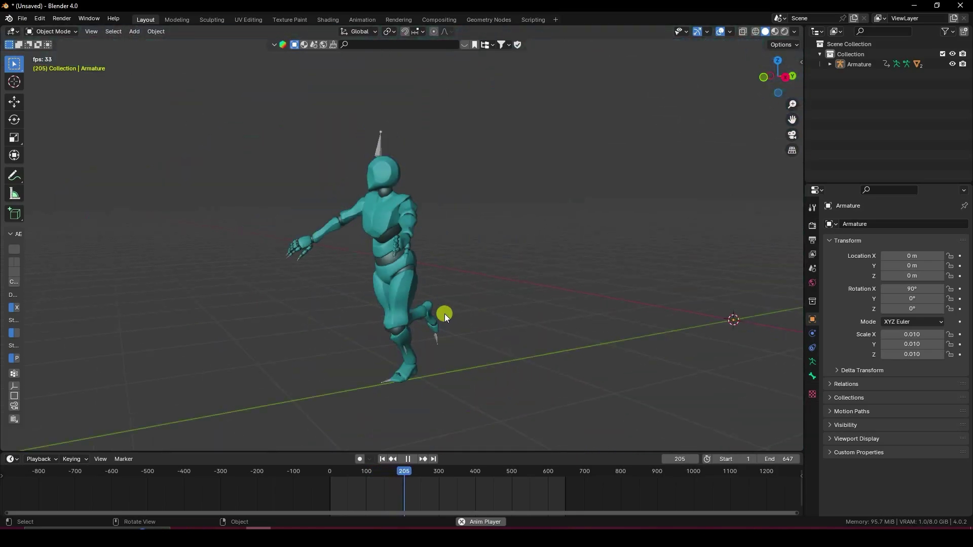
{"action": "left_click", "coordinate": [408, 459]}
{"action": "left_click", "coordinate": [382, 459]}
Expand the Armature in the Outliner and select the Alpha_Joints mesh
{"action": "scroll", "coordinate": [560, 293], "scroll_direction": "up", "scroll_amount": 4}
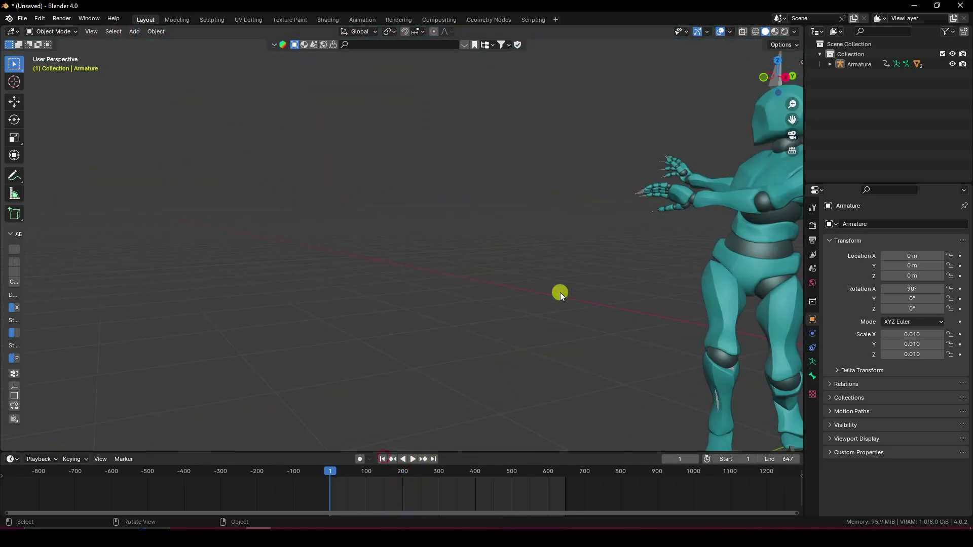
{"action": "scroll", "coordinate": [560, 293], "scroll_direction": "down", "scroll_amount": 2}
{"action": "left_click", "coordinate": [830, 64]}
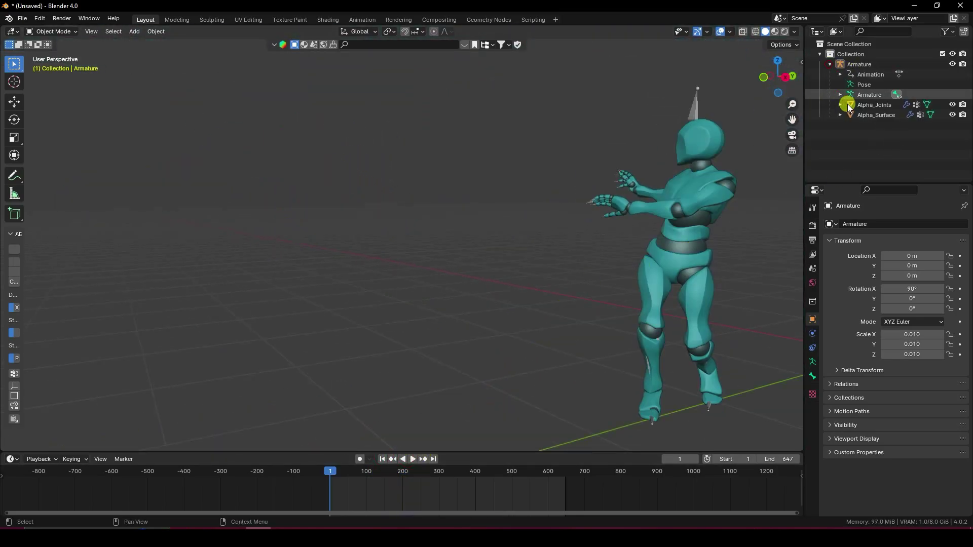
{"action": "left_click", "coordinate": [886, 104]}
{"action": "middle_click_drag", "start_coordinate": [749, 179], "coordinate": [445, 177]}
{"action": "left_click", "coordinate": [156, 31]}
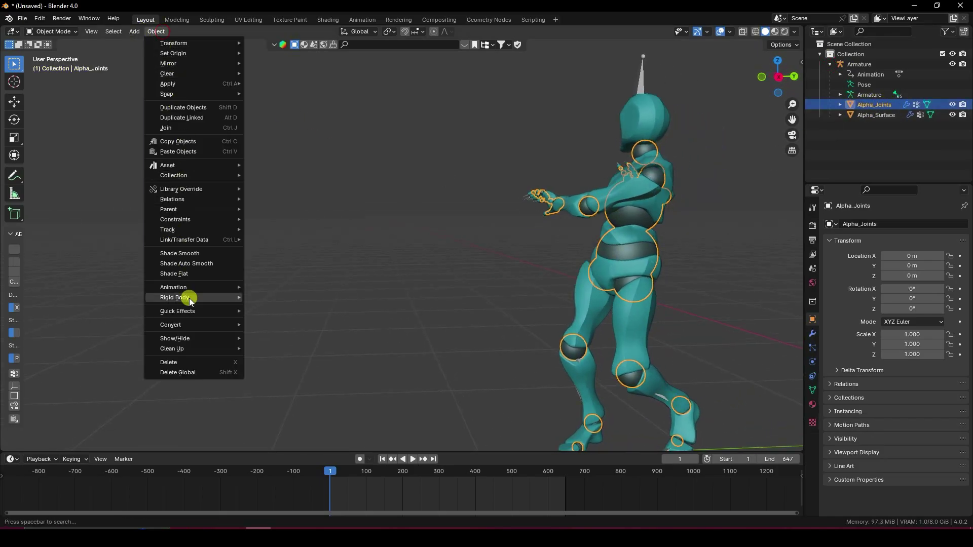
{"action": "mouse_move", "coordinate": [180, 314]}
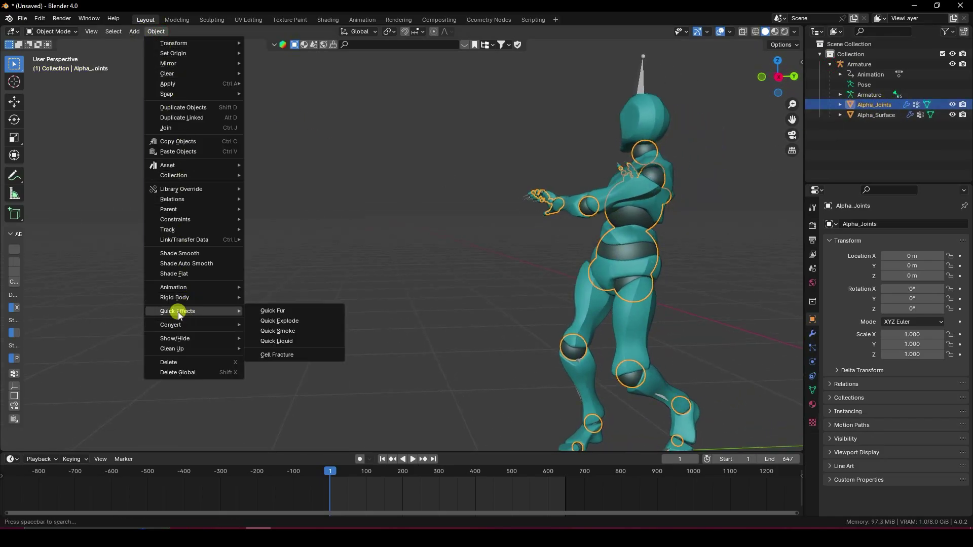
{"action": "left_click", "coordinate": [275, 333]}
{"action": "scroll", "coordinate": [421, 327], "scroll_direction": "down", "scroll_amount": 3}
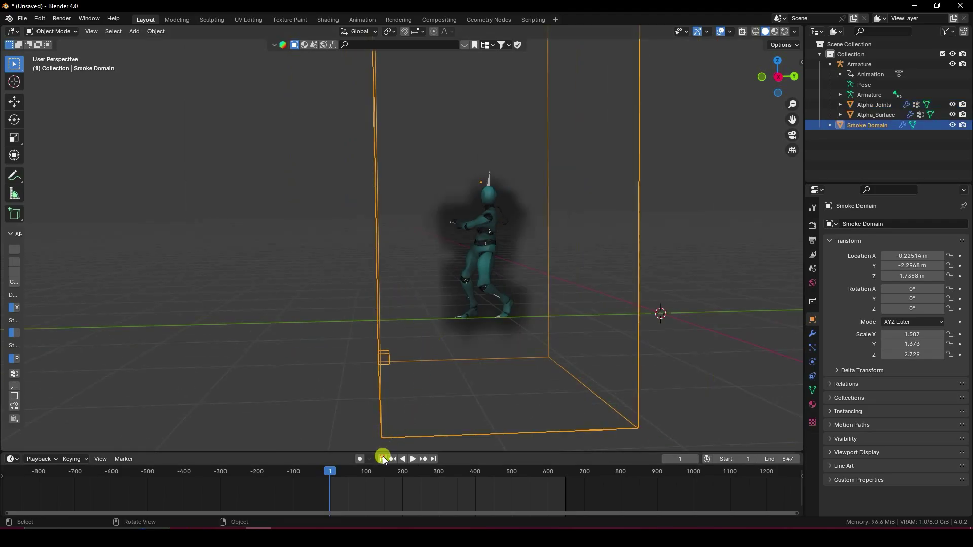
{"action": "left_click", "coordinate": [412, 459]}
{"action": "scroll", "coordinate": [436, 477], "scroll_direction": "up", "scroll_amount": 5}
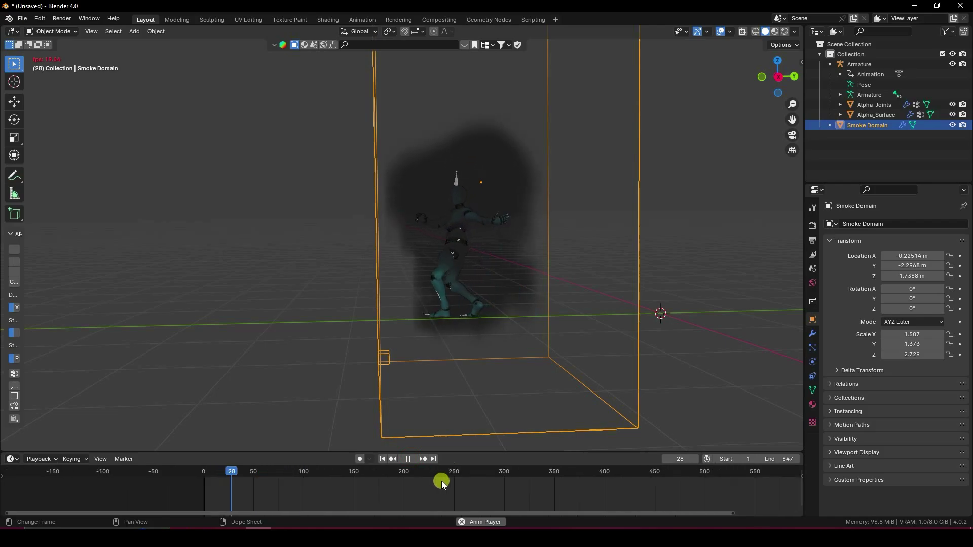
{"action": "scroll", "coordinate": [443, 245], "scroll_direction": "down", "scroll_amount": 2}
{"action": "scroll", "coordinate": [418, 217], "scroll_direction": "up", "scroll_amount": 5}
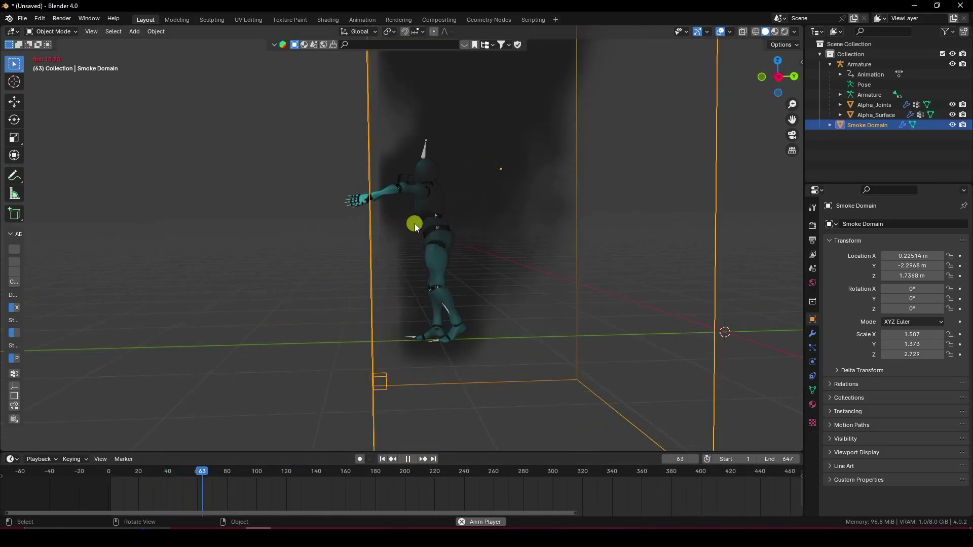
{"action": "scroll", "coordinate": [455, 299], "scroll_direction": "down", "scroll_amount": 3}
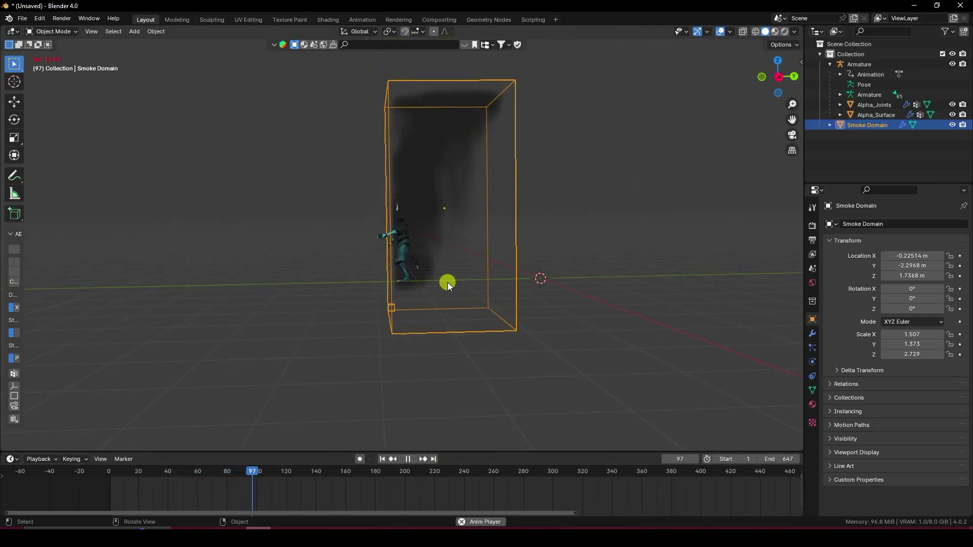
{"action": "left_click", "coordinate": [408, 458]}
{"action": "scroll", "coordinate": [404, 211], "scroll_direction": "up", "scroll_amount": 4}
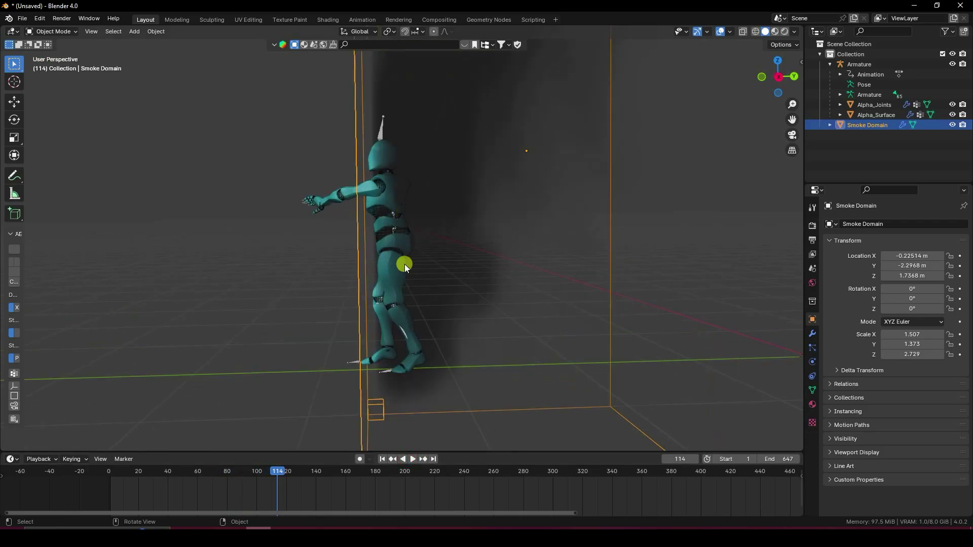
{"action": "left_click", "coordinate": [384, 459]}
{"action": "scroll", "coordinate": [515, 330], "scroll_direction": "down", "scroll_amount": 4}
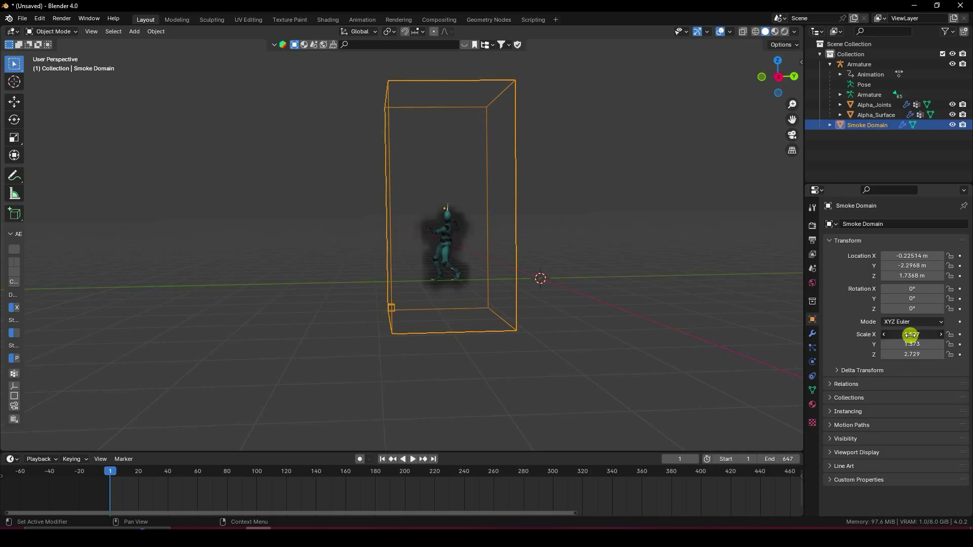
Scale the Smoke Domain to X 5, Y 10, Z 5
{"action": "key", "text": "Return"}
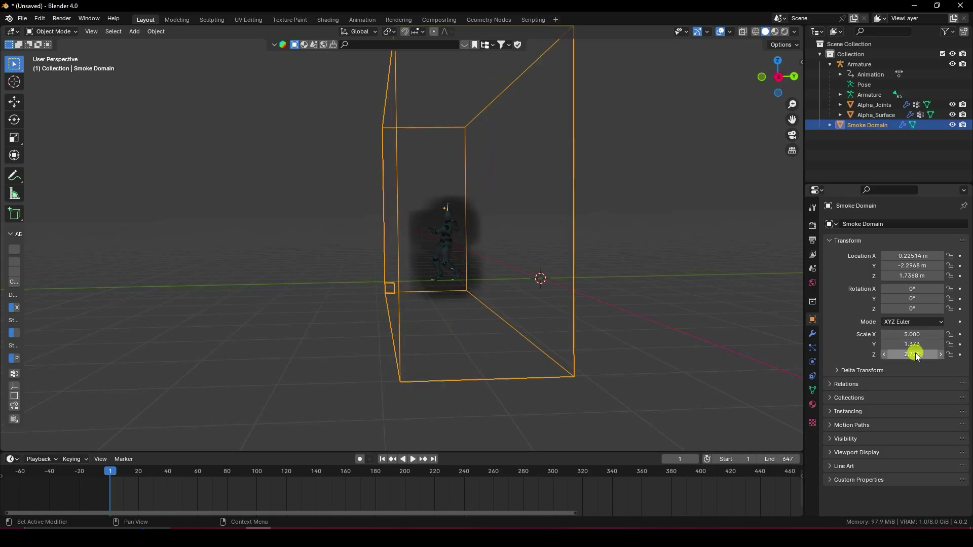
{"action": "key", "text": "Return"}
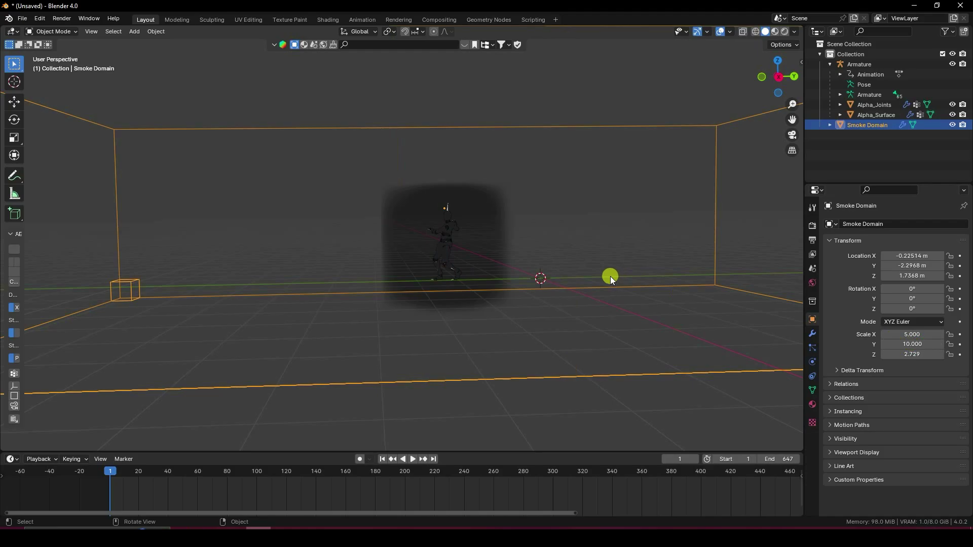
{"action": "scroll", "coordinate": [421, 264], "scroll_direction": "down", "scroll_amount": 3}
{"action": "scroll", "coordinate": [439, 266], "scroll_direction": "up", "scroll_amount": 2}
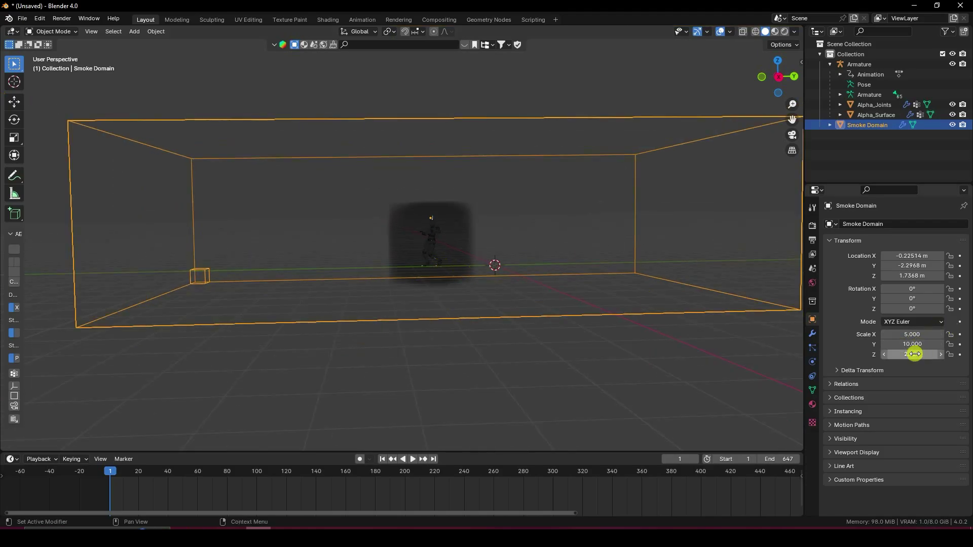
{"action": "key", "text": "Return"}
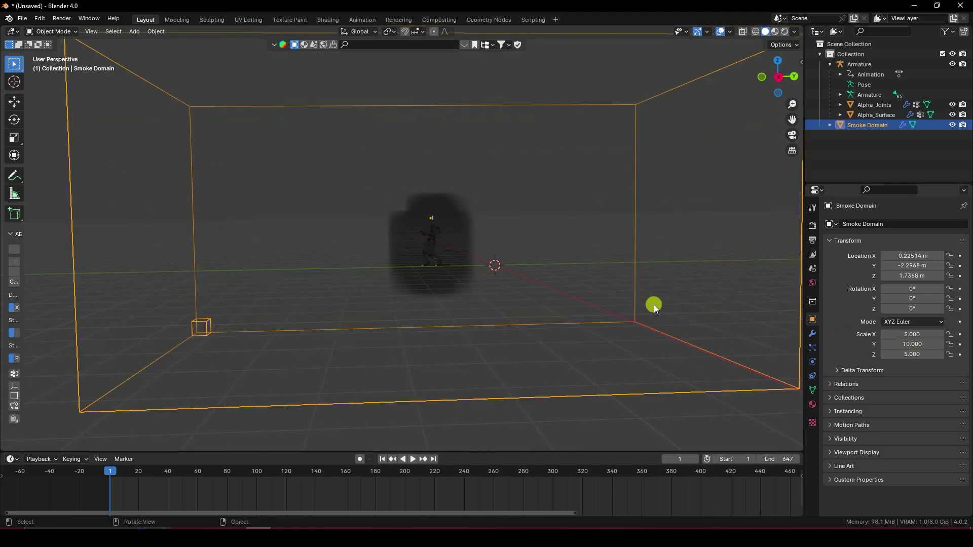
{"action": "scroll", "coordinate": [548, 292], "scroll_direction": "down", "scroll_amount": 4}
In front view, raise the domain box to a Z location of about 5 m
{"action": "key", "text": "KP_1"}
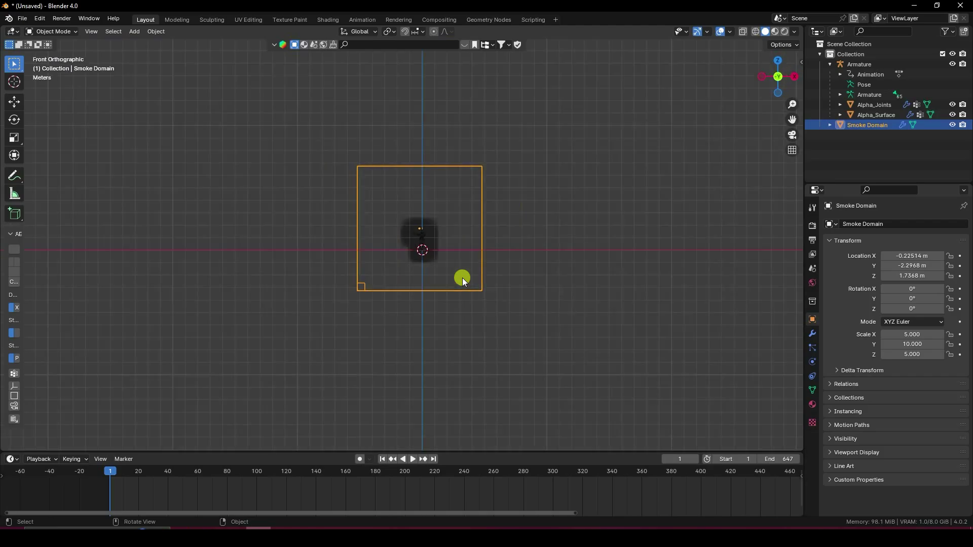
{"action": "scroll", "coordinate": [647, 178], "scroll_direction": "up", "scroll_amount": 4}
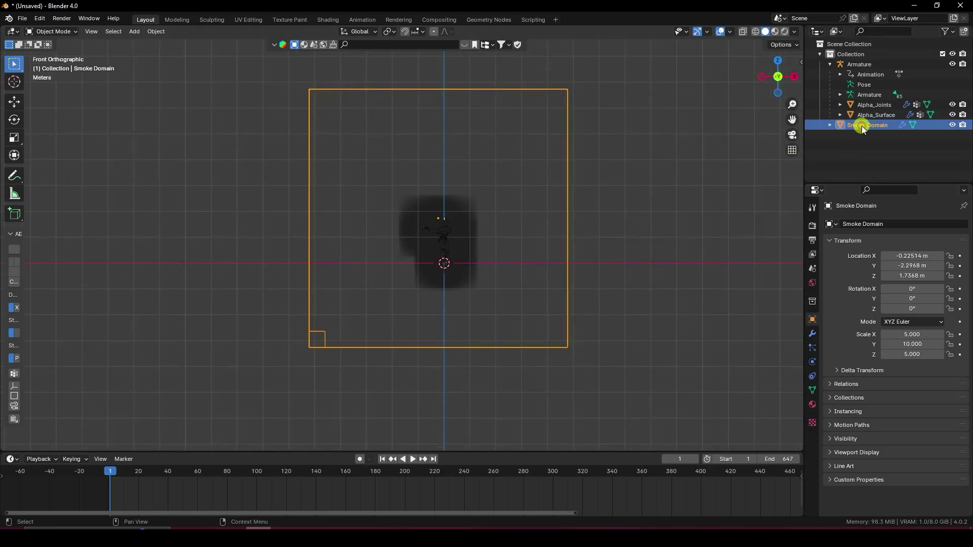
{"action": "left_click", "coordinate": [13, 103]}
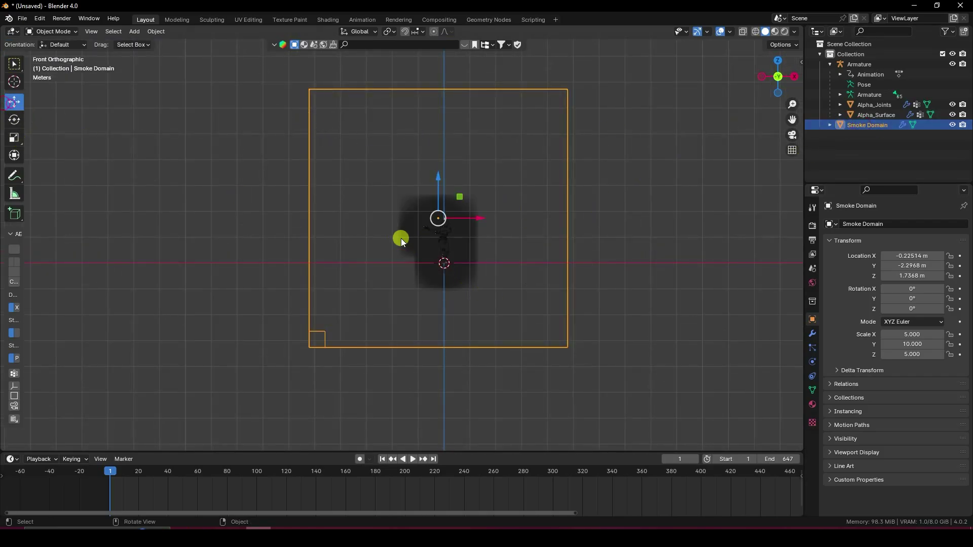
{"action": "left_click_drag", "start_coordinate": [436, 182], "coordinate": [442, 125]}
{"action": "middle_click_drag", "start_coordinate": [442, 125], "coordinate": [471, 278], "text": "shift"}
{"action": "left_click_drag", "start_coordinate": [428, 179], "coordinate": [426, 173]}
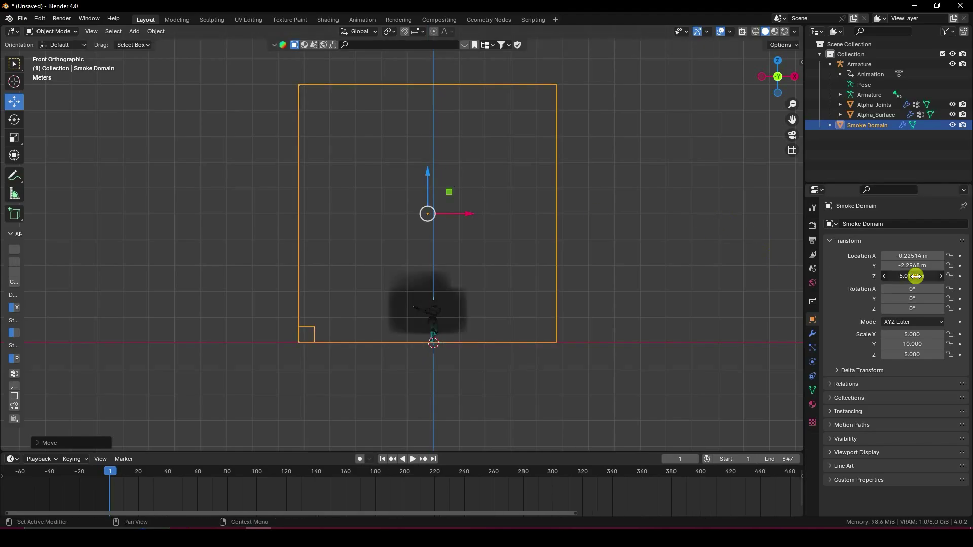
Collapse the Armature's children in the Outliner and select the Armature
{"action": "middle_click_drag", "start_coordinate": [504, 323], "coordinate": [425, 313]}
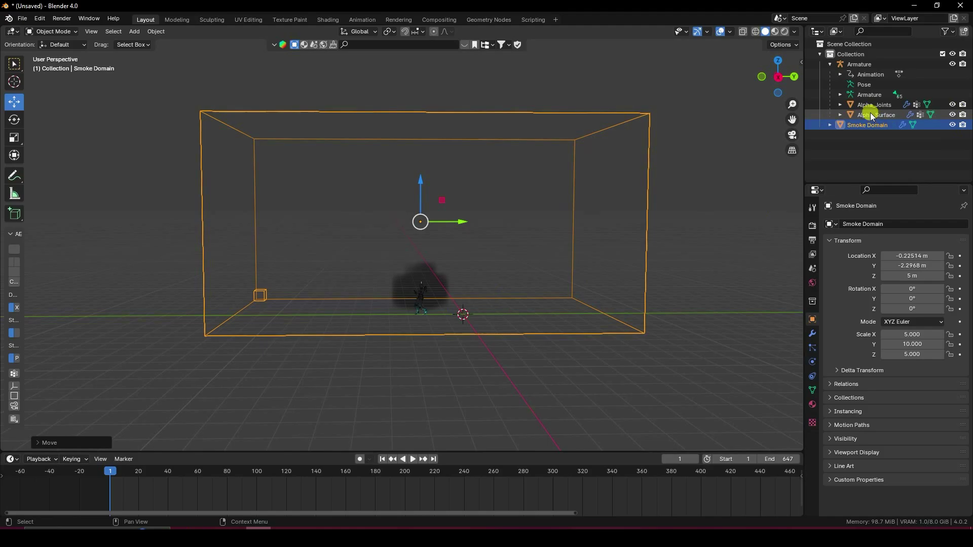
{"action": "left_click", "coordinate": [829, 64]}
{"action": "left_click", "coordinate": [854, 64]}
{"action": "middle_click_drag", "start_coordinate": [536, 196], "coordinate": [447, 258]}
Scale the Armature to 0.040 and move it along Y to 20.224 m
{"action": "left_click", "coordinate": [860, 67]}
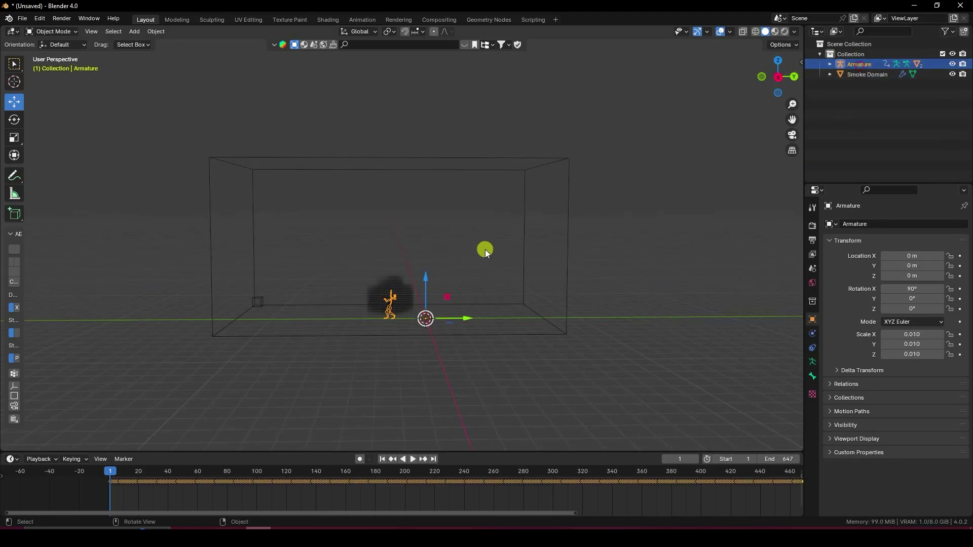
{"action": "key", "text": "s"}
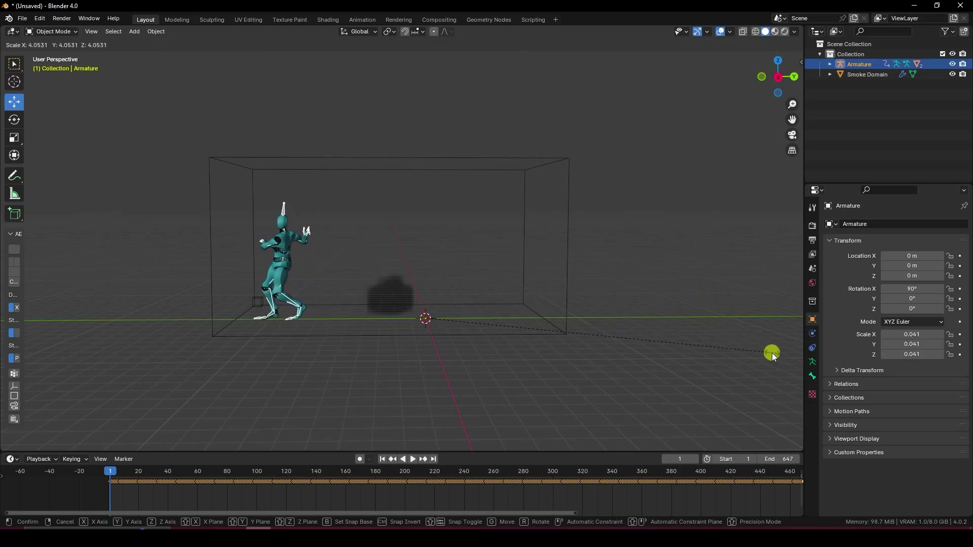
{"action": "left_click", "coordinate": [770, 353]}
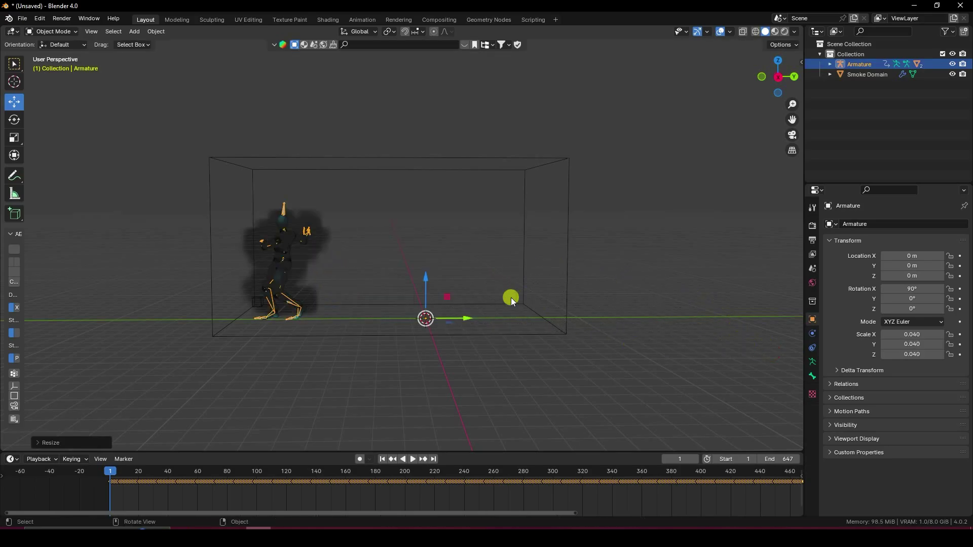
{"action": "left_click_drag", "start_coordinate": [473, 325], "coordinate": [760, 319]}
{"action": "middle_click_drag", "start_coordinate": [640, 300], "coordinate": [528, 312], "text": "shift"}
{"action": "left_click_drag", "start_coordinate": [650, 320], "coordinate": [671, 323]}
Play the animation to preview the dancer, then stop and return to frame 1
{"action": "left_click", "coordinate": [564, 287]}
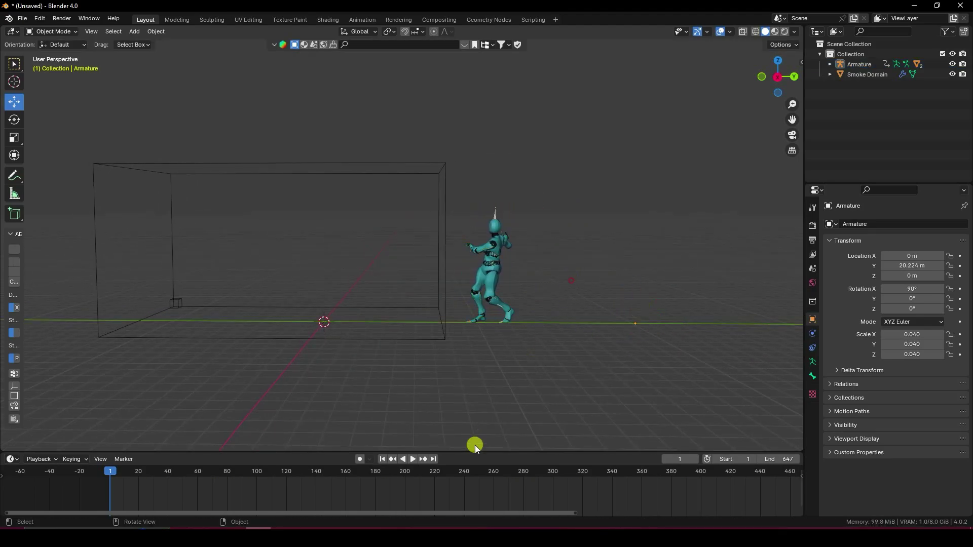
{"action": "scroll", "coordinate": [433, 342], "scroll_direction": "up", "scroll_amount": 2}
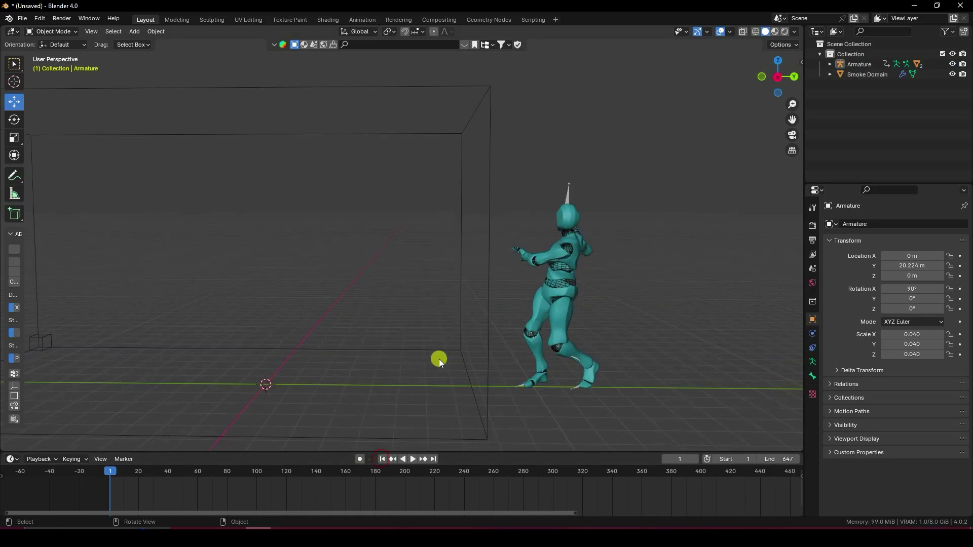
{"action": "left_click", "coordinate": [412, 460]}
{"action": "scroll", "coordinate": [450, 279], "scroll_direction": "up", "scroll_amount": 2}
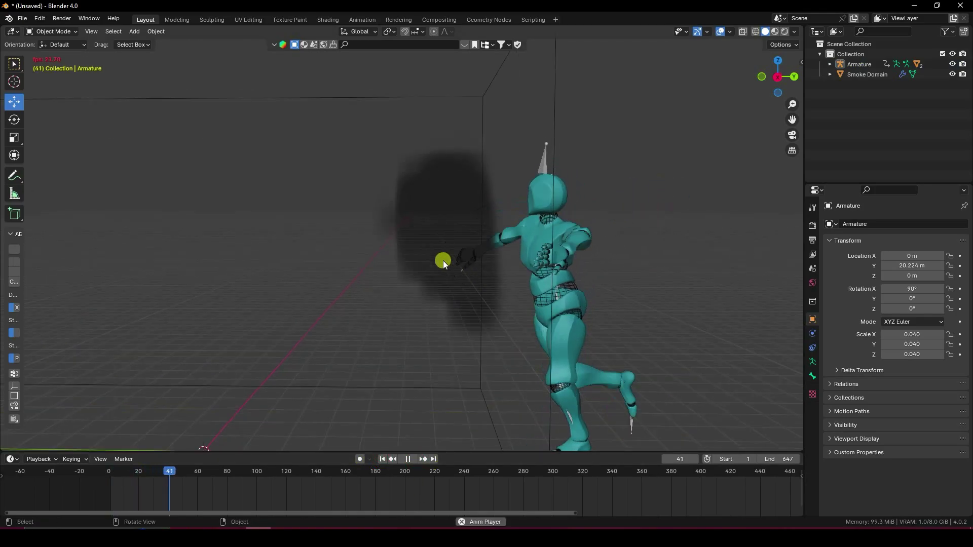
{"action": "scroll", "coordinate": [490, 285], "scroll_direction": "down", "scroll_amount": 4}
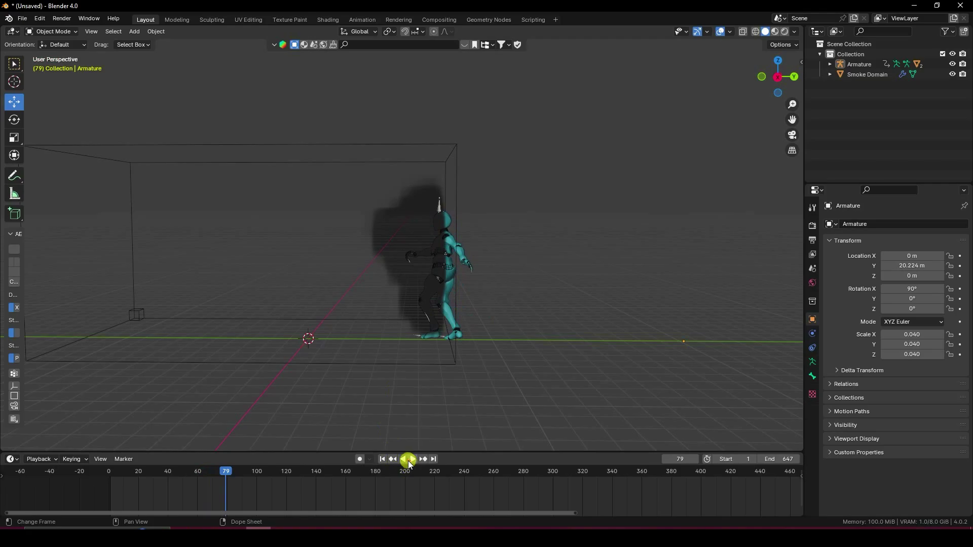
{"action": "left_click", "coordinate": [407, 459]}
{"action": "left_click", "coordinate": [382, 459]}
Nudge the Armature along Y to 20.698 m and replay the animation to check
{"action": "left_click", "coordinate": [864, 64]}
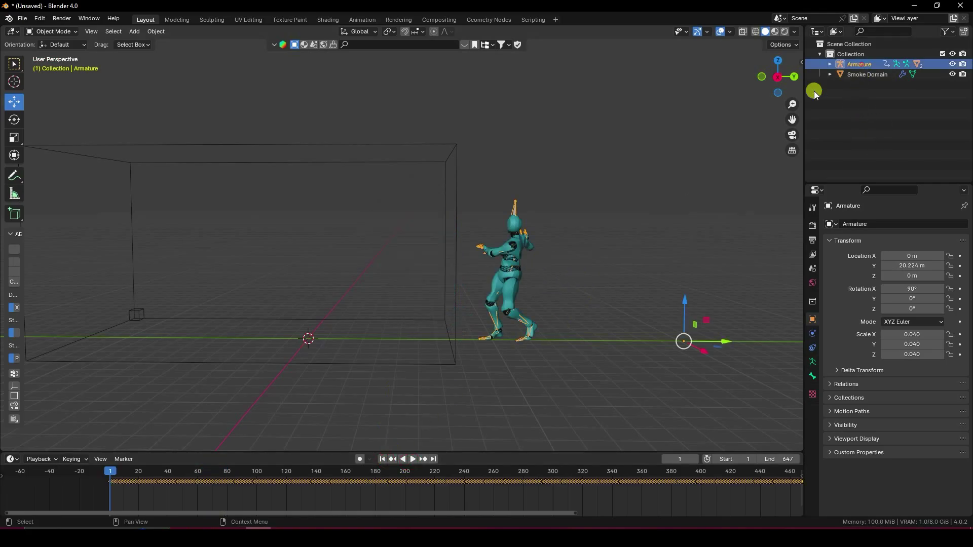
{"action": "left_click_drag", "start_coordinate": [726, 347], "coordinate": [735, 344]}
{"action": "left_click", "coordinate": [478, 422]}
{"action": "left_click", "coordinate": [414, 459]}
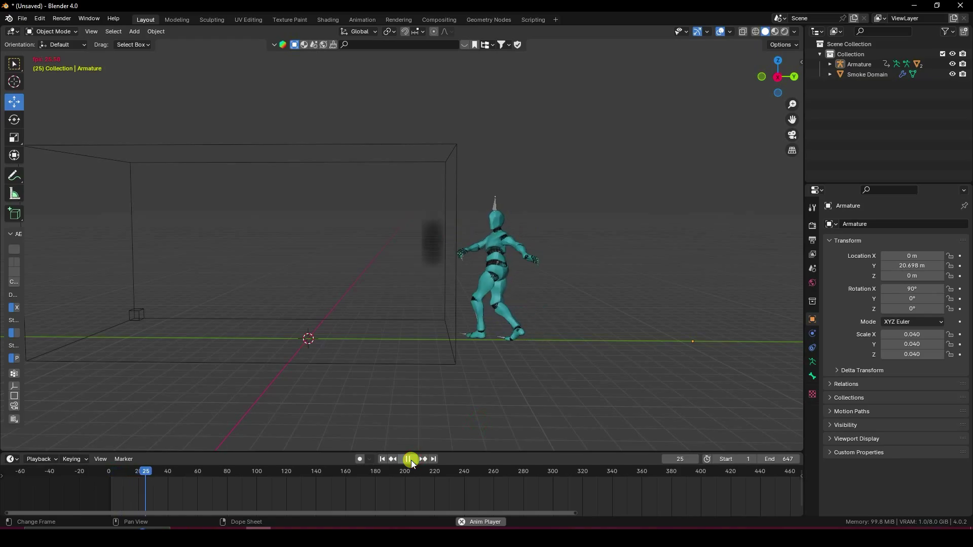
{"action": "left_click", "coordinate": [409, 459]}
{"action": "left_click", "coordinate": [382, 459]}
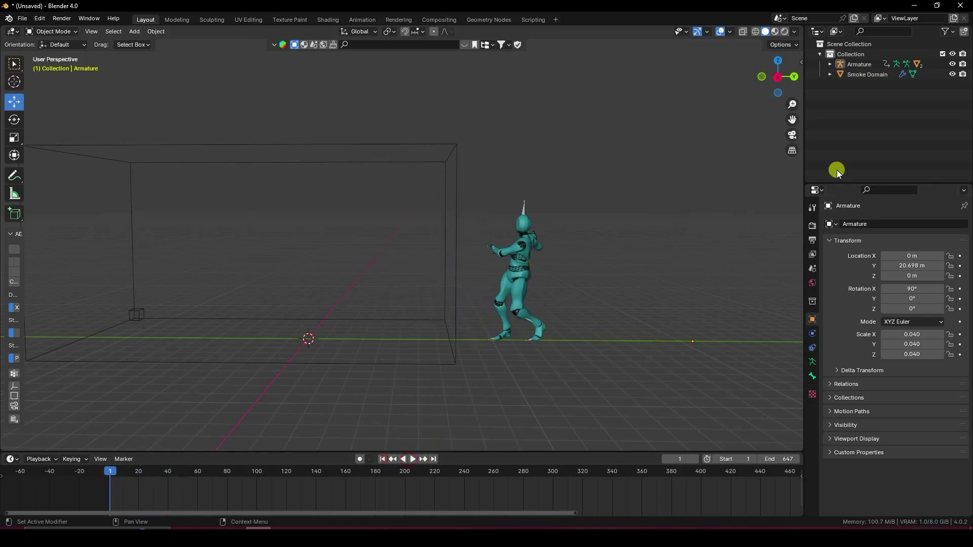
Slide the Armature to Y 21.488 m, then select the Smoke Domain
{"action": "left_click", "coordinate": [852, 64]}
{"action": "left_click_drag", "start_coordinate": [737, 346], "coordinate": [752, 343]}
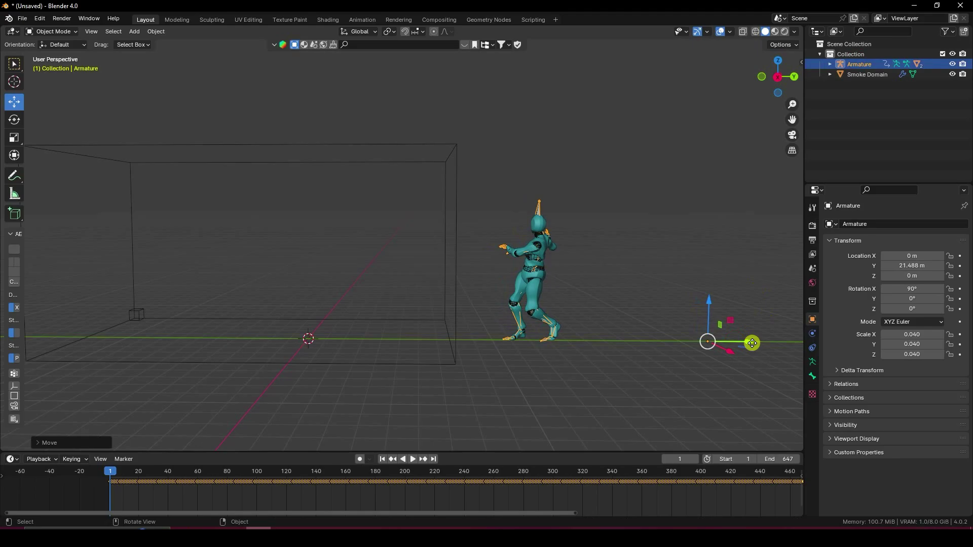
{"action": "left_click", "coordinate": [869, 74]}
Enable Top and Bottom border collisions and Adaptive Domain with a 0.0001 threshold
{"action": "left_click", "coordinate": [812, 361]}
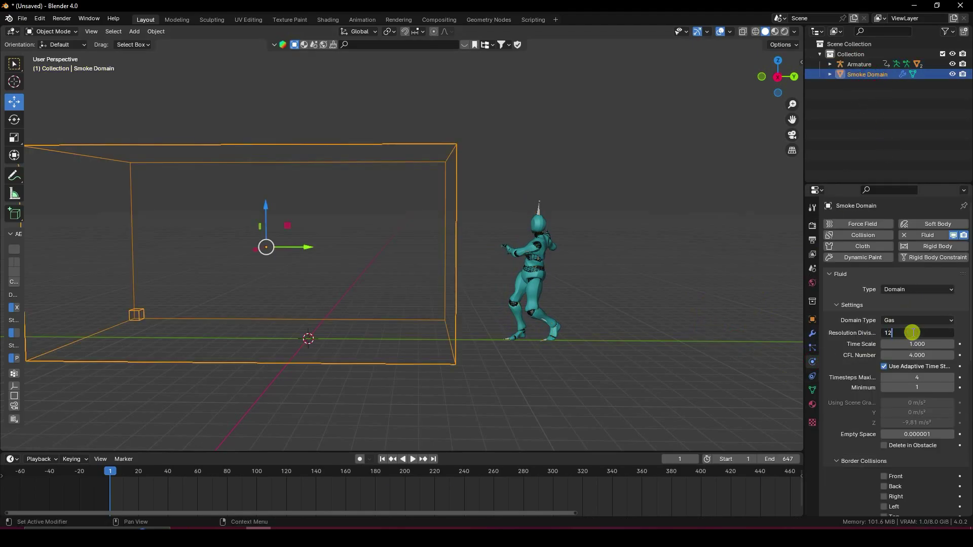
{"action": "scroll", "coordinate": [878, 350], "scroll_direction": "down", "scroll_amount": 4}
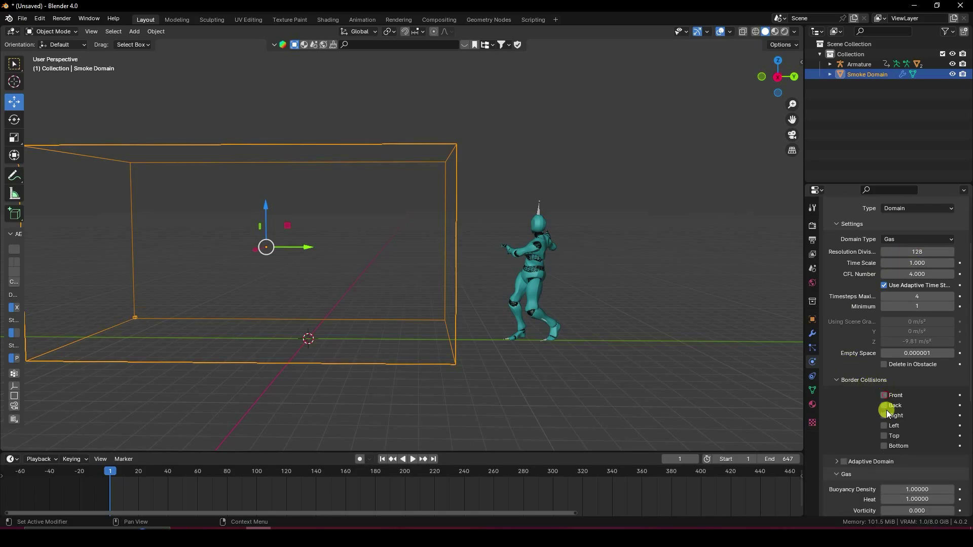
{"action": "left_click", "coordinate": [884, 446]}
{"action": "scroll", "coordinate": [879, 449], "scroll_direction": "down", "scroll_amount": 2}
{"action": "left_click", "coordinate": [836, 421]}
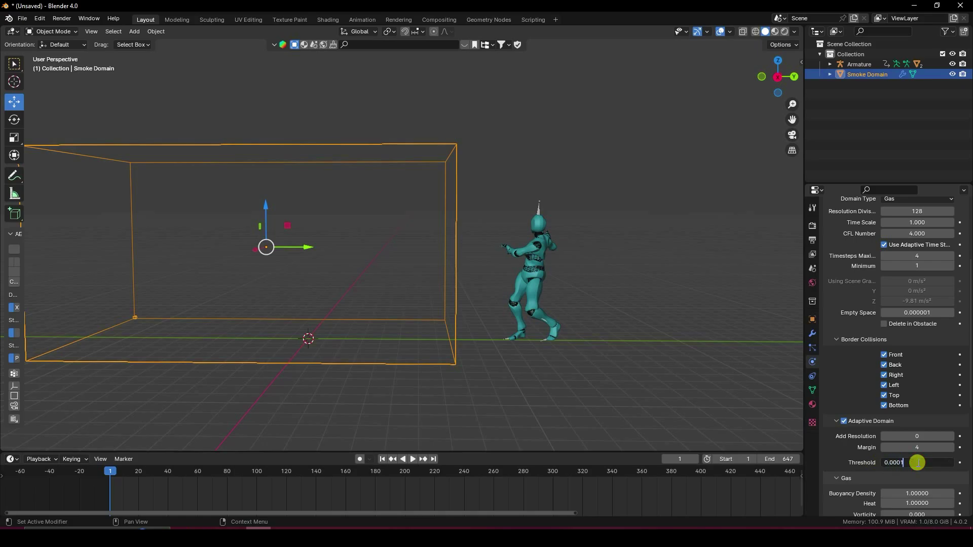
{"action": "key", "text": "Return"}
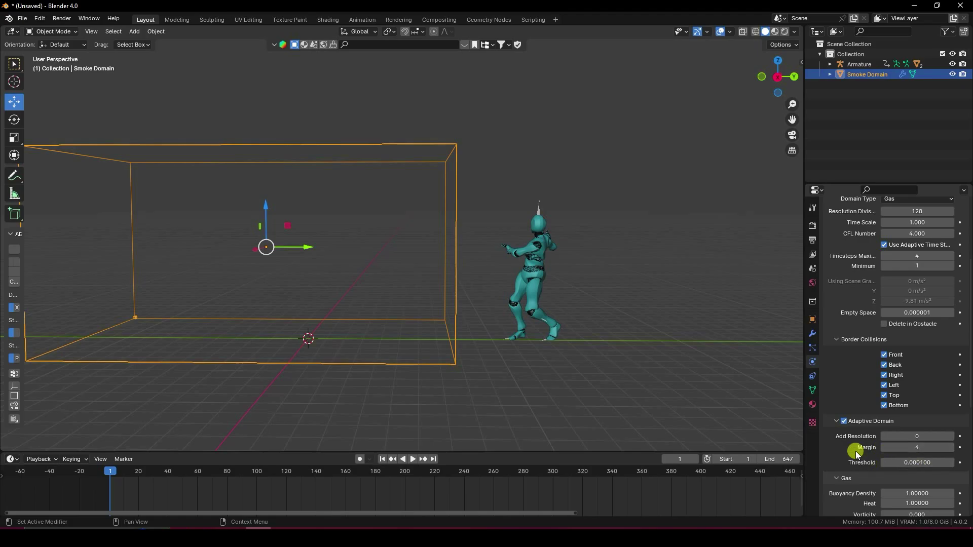
Turn on smoke Dissolve with a dissolve time of 25
{"action": "scroll", "coordinate": [856, 451], "scroll_direction": "down", "scroll_amount": 5}
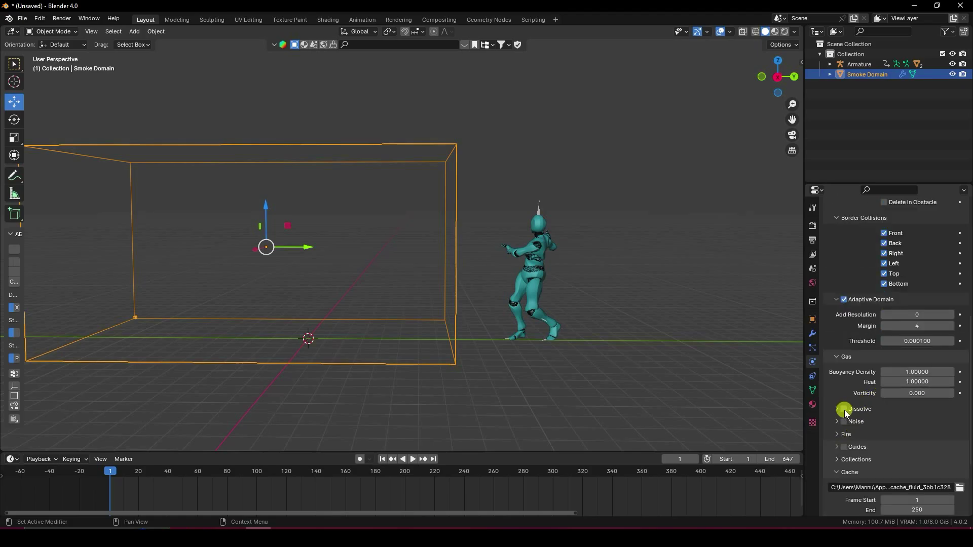
{"action": "left_click", "coordinate": [844, 409]}
{"action": "left_click", "coordinate": [836, 409]}
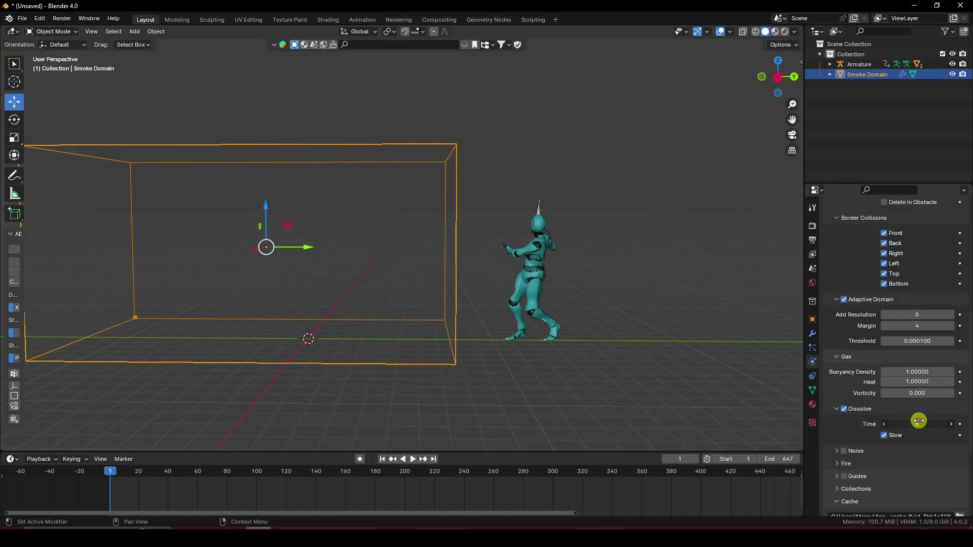
{"action": "left_click", "coordinate": [918, 421]}
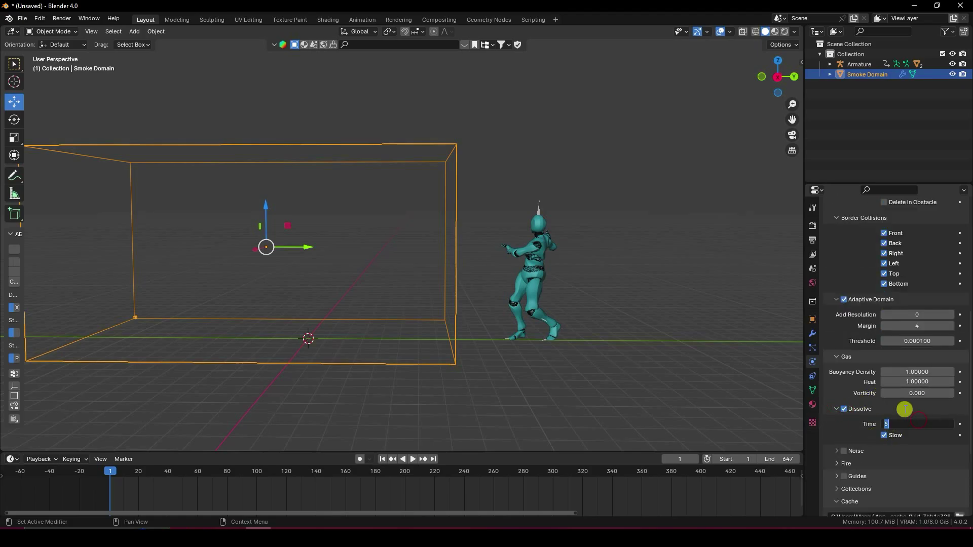
{"action": "type", "text": "25"}
{"action": "key", "text": "Return"}
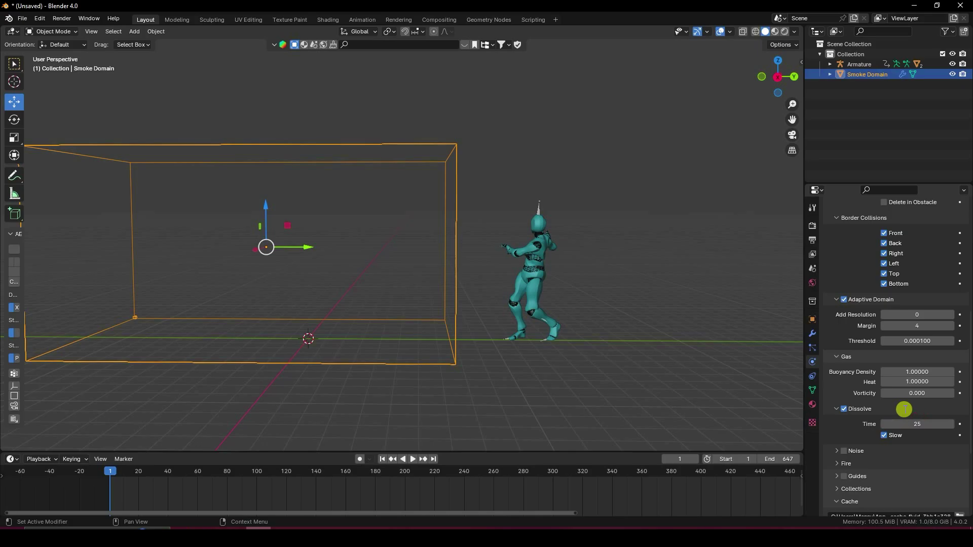
{"action": "scroll", "coordinate": [887, 425], "scroll_direction": "down", "scroll_amount": 4}
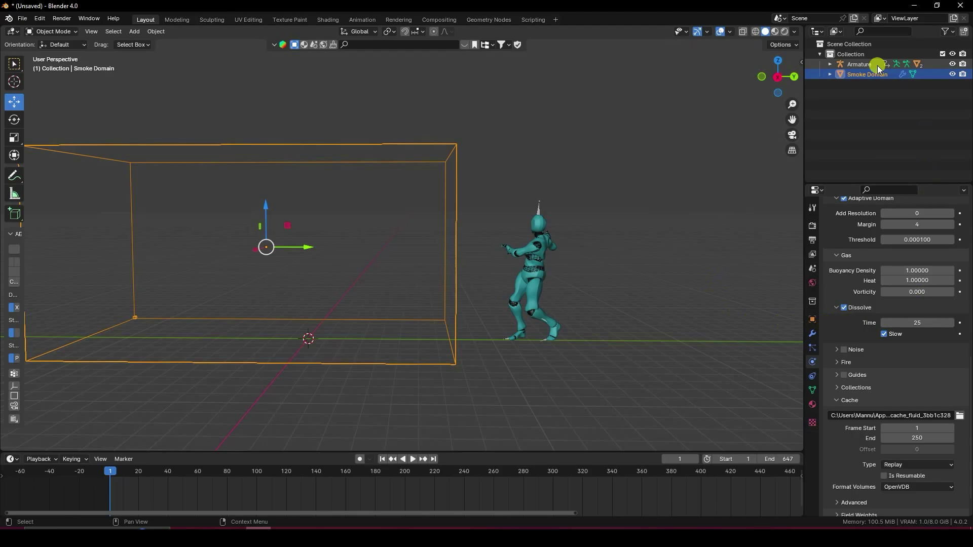
Give Alpha_Joints pure white smoke color and 2 sampling substeps, then select the Smoke Domain
{"action": "left_click", "coordinate": [830, 64]}
{"action": "left_click", "coordinate": [875, 105]}
{"action": "scroll", "coordinate": [633, 264], "scroll_direction": "up", "scroll_amount": 2}
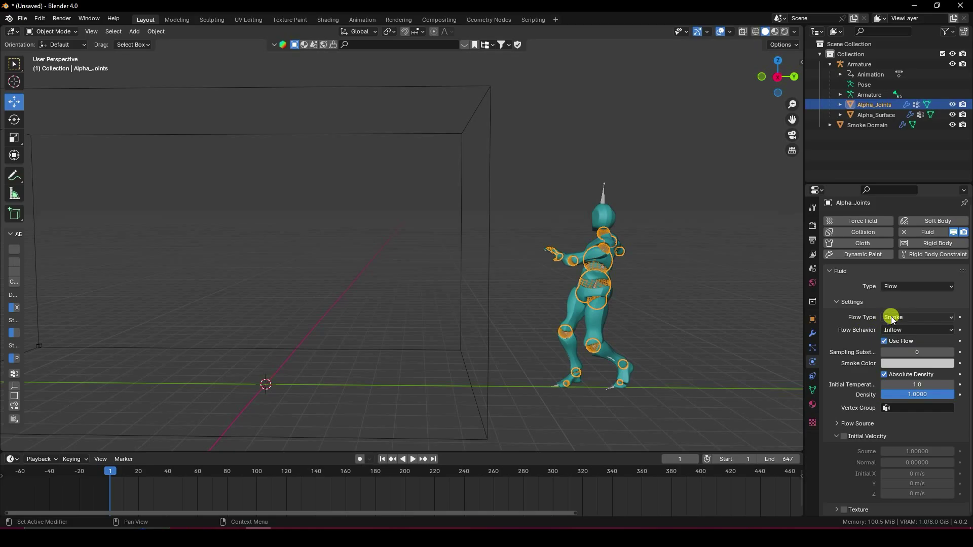
{"action": "left_click", "coordinate": [890, 363]}
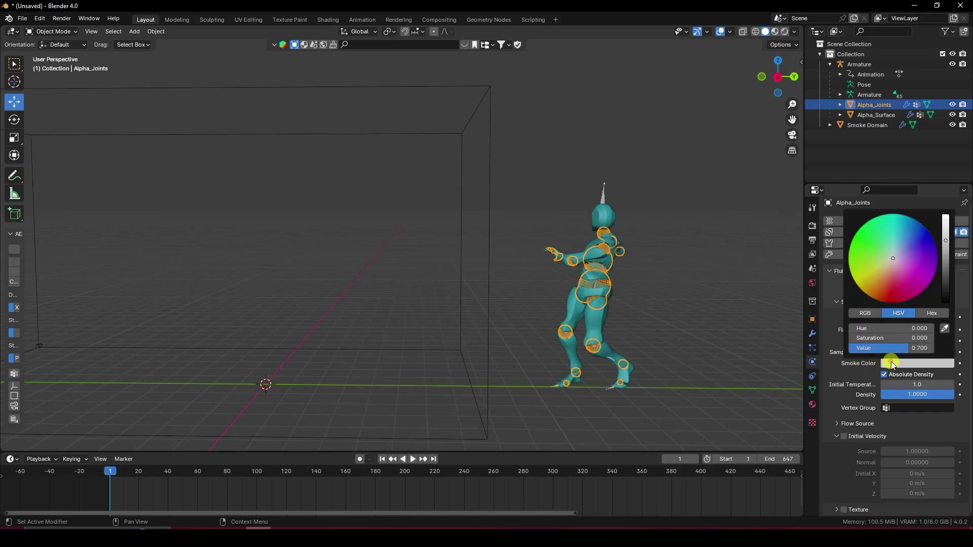
{"action": "left_click_drag", "start_coordinate": [948, 245], "coordinate": [946, 217]}
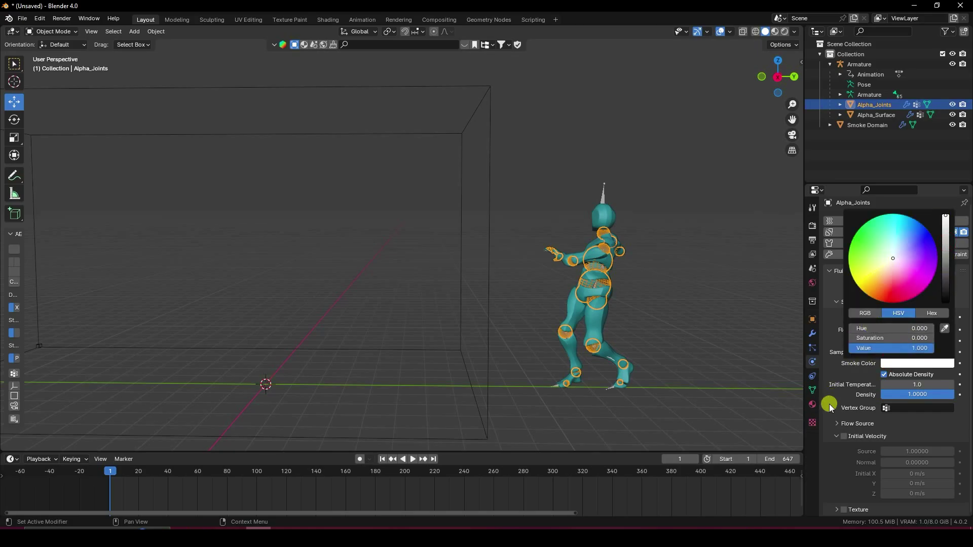
{"action": "left_click", "coordinate": [951, 352]}
{"action": "left_click", "coordinate": [950, 352]}
{"action": "left_click", "coordinate": [864, 125]}
Switch the Smoke Domain's cache type to All and bake the full smoke simulation
{"action": "scroll", "coordinate": [838, 346], "scroll_direction": "down", "scroll_amount": 5}
{"action": "scroll", "coordinate": [841, 344], "scroll_direction": "down", "scroll_amount": 10}
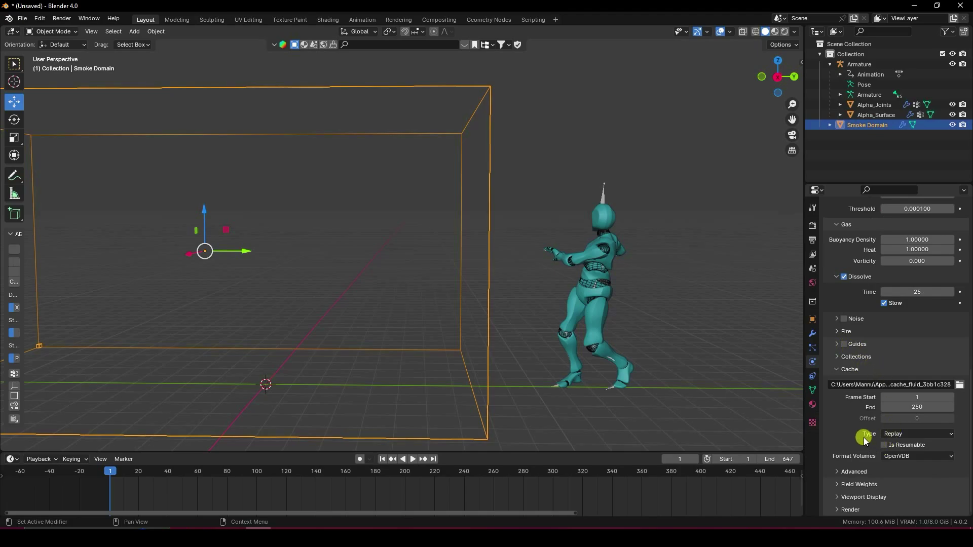
{"action": "left_click", "coordinate": [906, 434]}
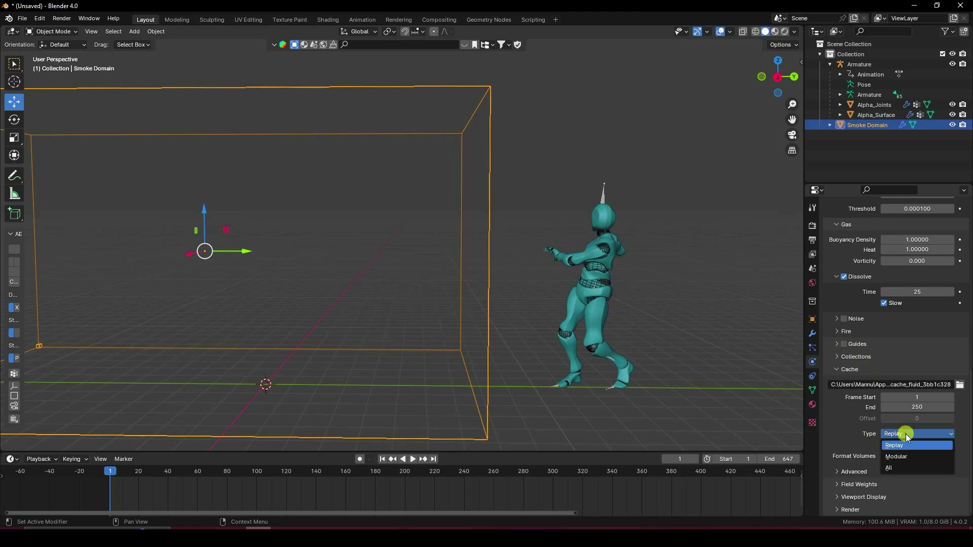
{"action": "left_click", "coordinate": [891, 466]}
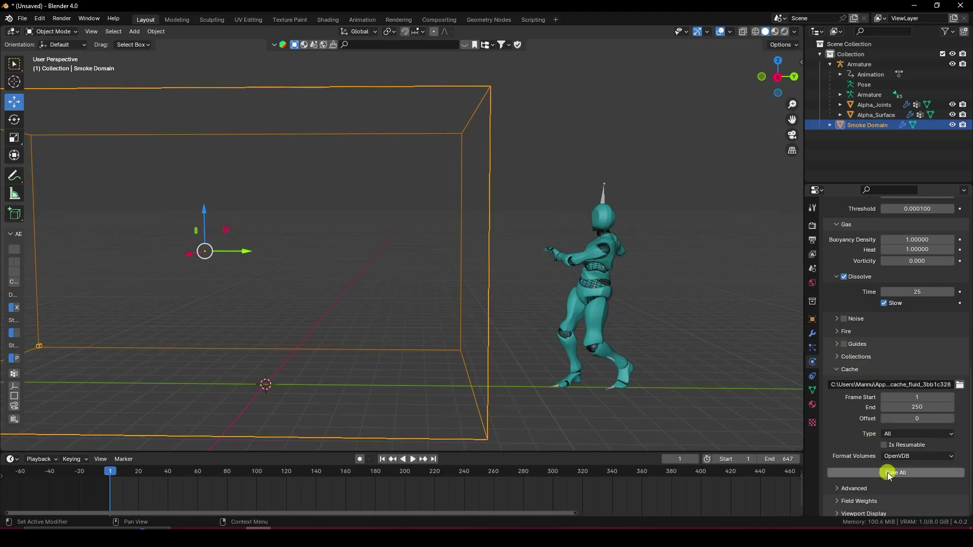
{"action": "left_click", "coordinate": [890, 473]}
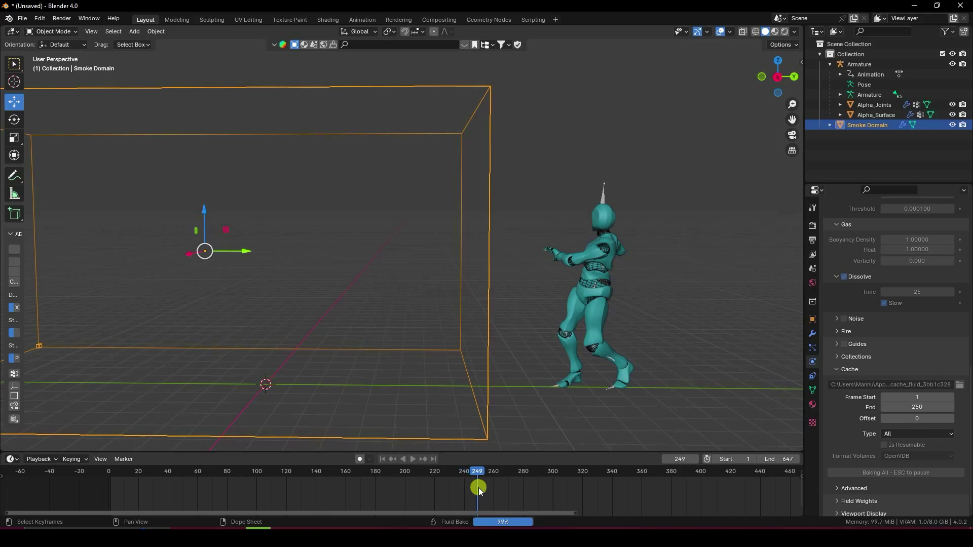
{"action": "left_click", "coordinate": [412, 459]}
{"action": "left_click", "coordinate": [652, 293]}
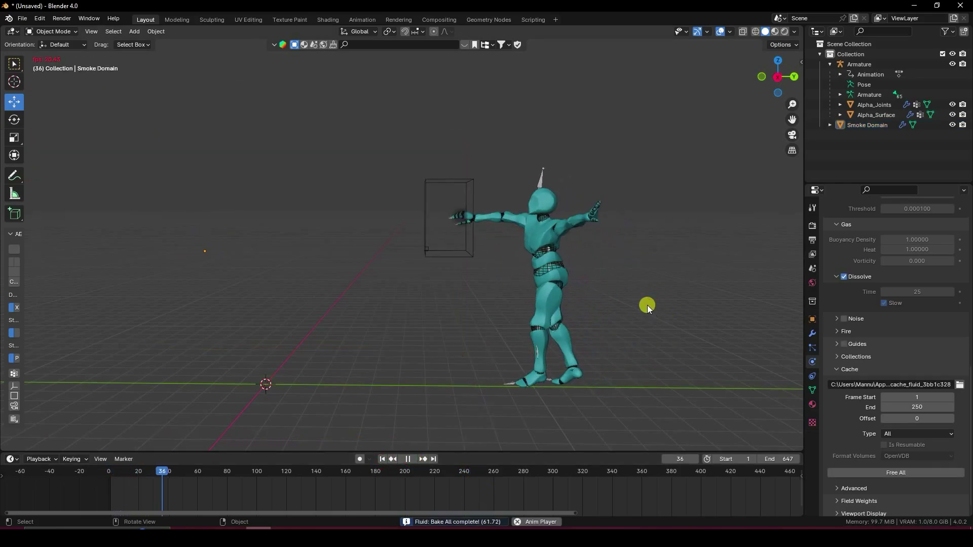
{"action": "scroll", "coordinate": [478, 215], "scroll_direction": "up", "scroll_amount": 3}
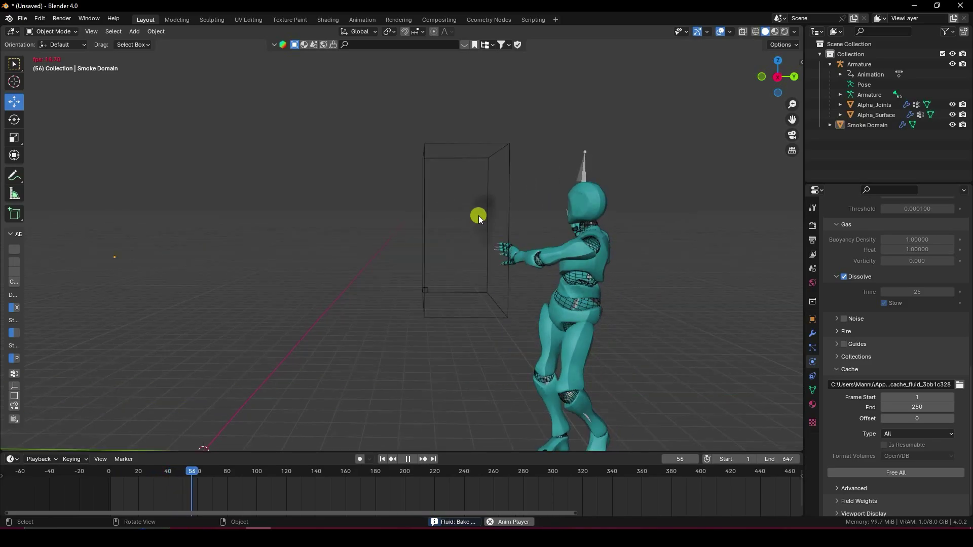
{"action": "scroll", "coordinate": [478, 215], "scroll_direction": "up", "scroll_amount": 5}
{"action": "mouse_move", "coordinate": [473, 238]}
{"action": "middle_mouse_down"}
{"action": "mouse_move", "coordinate": [515, 252]}
{"action": "mouse_move", "coordinate": [473, 242]}
{"action": "middle_mouse_up"}
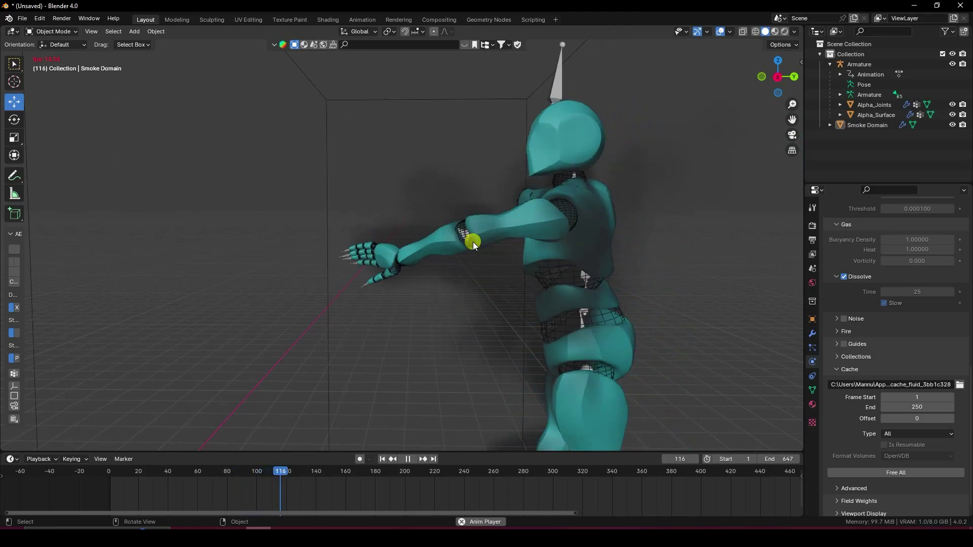
{"action": "scroll", "coordinate": [850, 413], "scroll_direction": "up", "scroll_amount": 10}
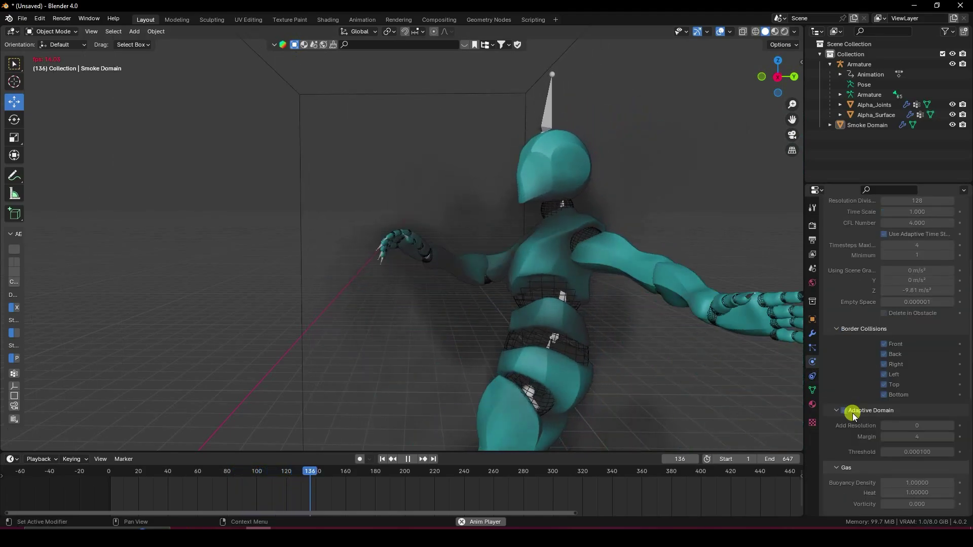
{"action": "scroll", "coordinate": [887, 385], "scroll_direction": "up", "scroll_amount": 6}
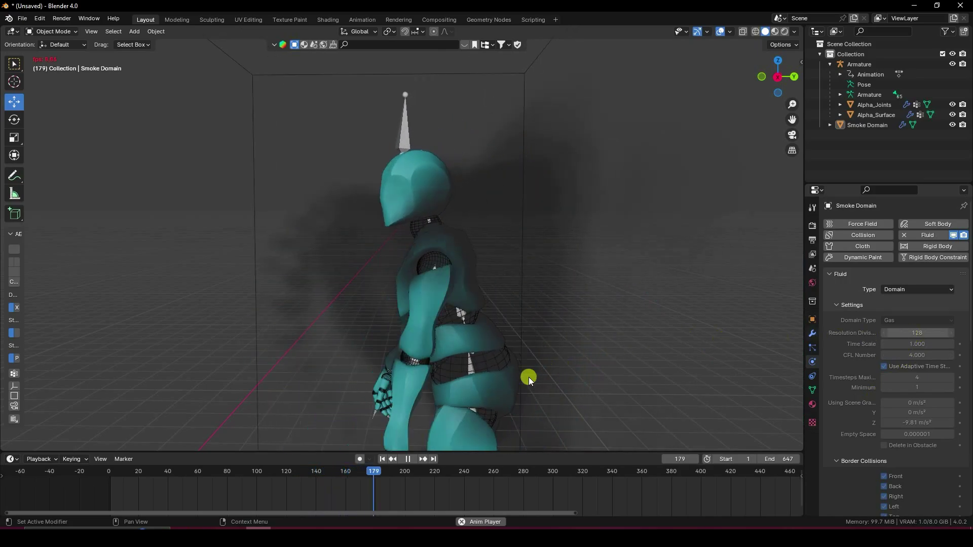
{"action": "left_click", "coordinate": [408, 459]}
{"action": "scroll", "coordinate": [424, 369], "scroll_direction": "down", "scroll_amount": 6}
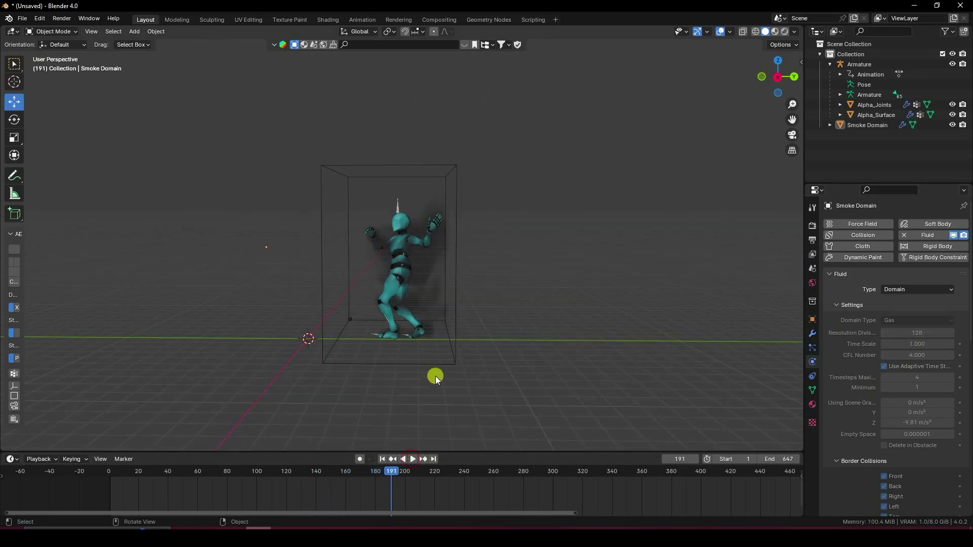
{"action": "left_click", "coordinate": [381, 458]}
{"action": "middle_click_drag", "start_coordinate": [215, 195], "coordinate": [375, 238]}
Add a plane mesh and scale it up twice to form a large floor
{"action": "left_click", "coordinate": [133, 32]}
{"action": "mouse_move", "coordinate": [143, 43]}
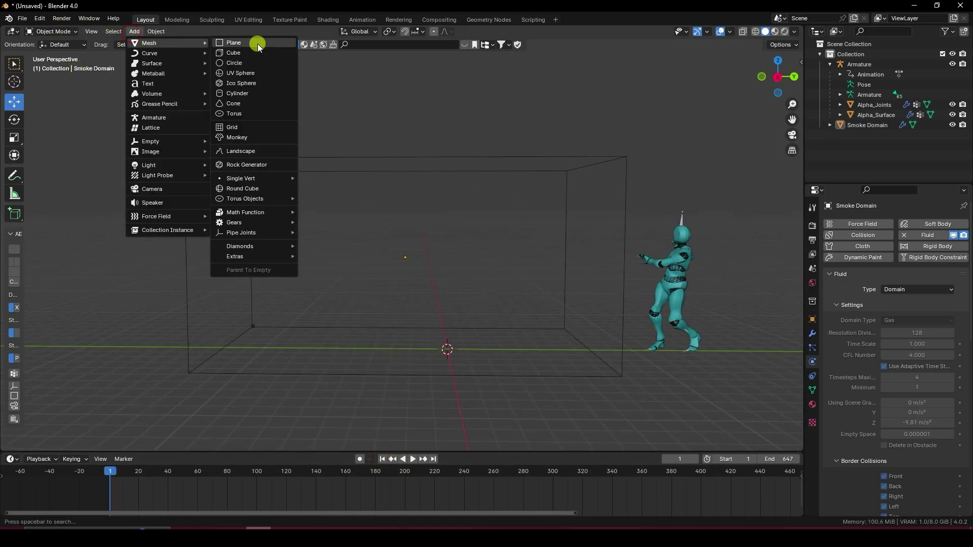
{"action": "left_click", "coordinate": [258, 43]}
{"action": "scroll", "coordinate": [306, 212], "scroll_direction": "down", "scroll_amount": 5}
{"action": "key", "text": "s"}
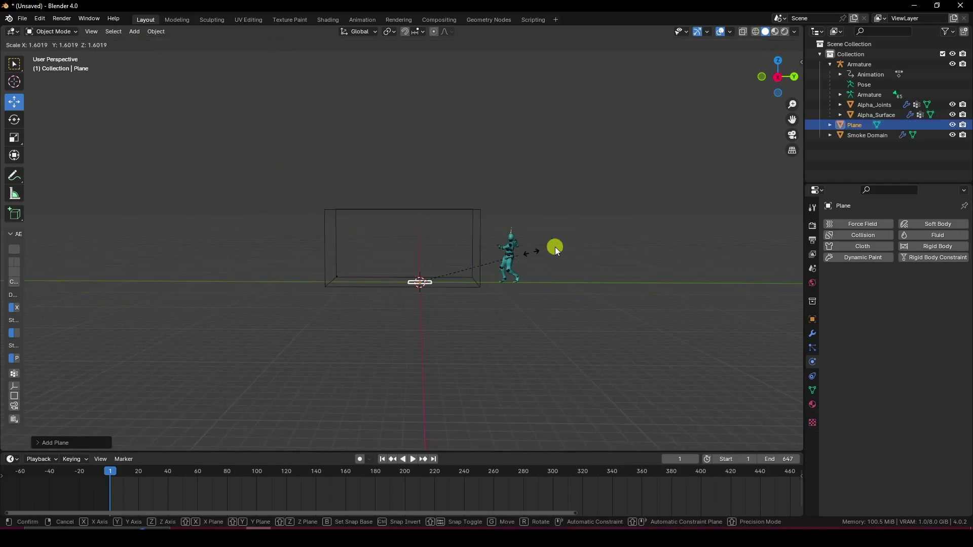
{"action": "left_click", "coordinate": [641, 217]}
{"action": "key", "text": "s"}
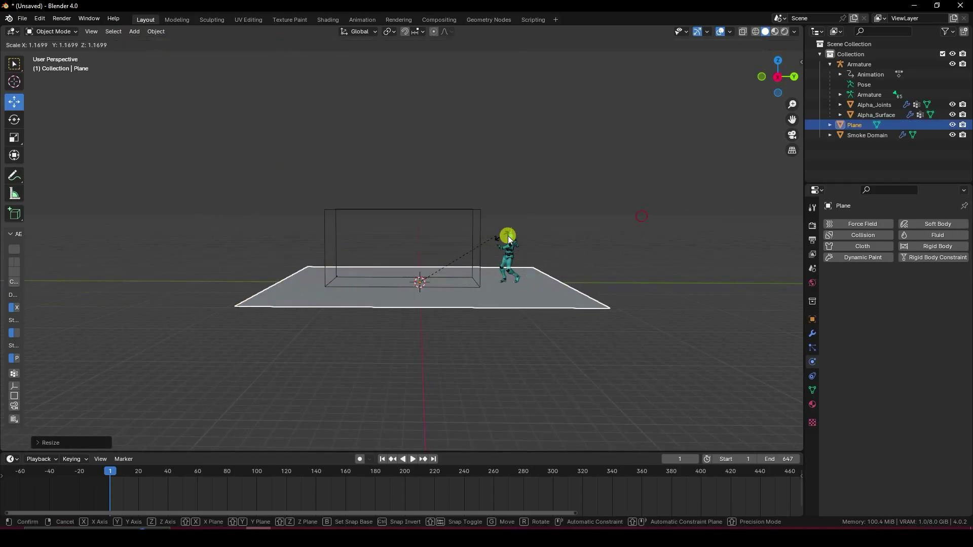
{"action": "left_click", "coordinate": [548, 234]}
{"action": "middle_click_drag", "start_coordinate": [548, 234], "coordinate": [385, 266]}
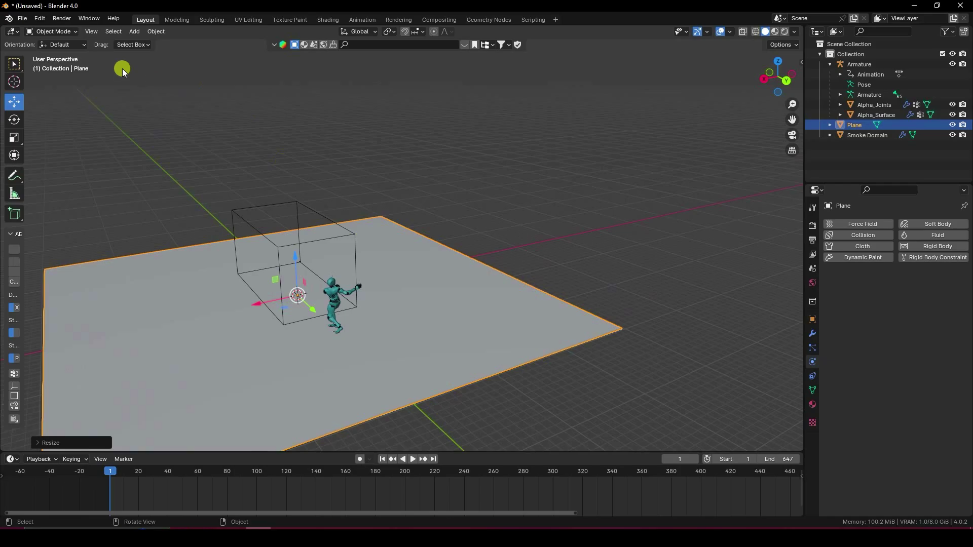
In Edit Mode, extrude the plane's back edge and raise it into a wall
{"action": "left_click", "coordinate": [67, 31]}
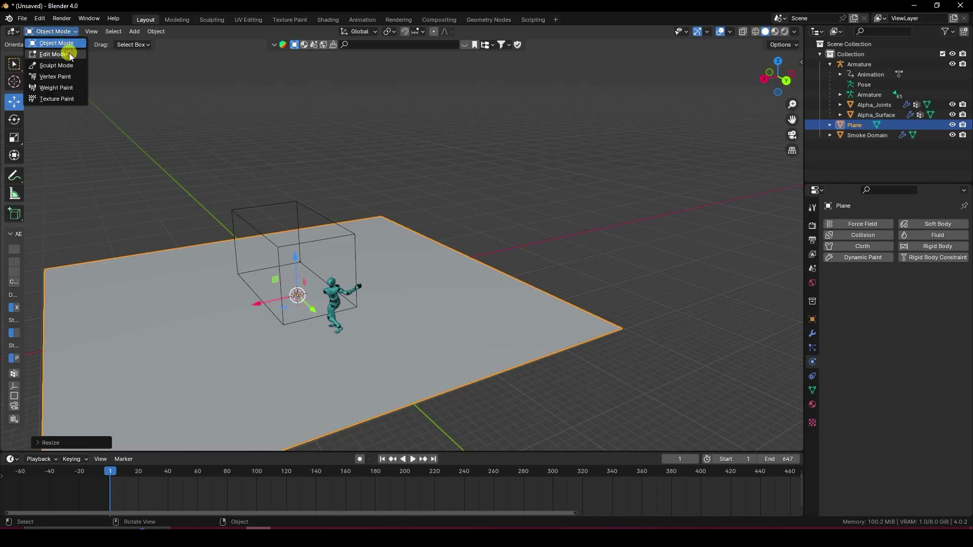
{"action": "left_click", "coordinate": [69, 53]}
{"action": "left_click", "coordinate": [97, 32]}
{"action": "left_click", "coordinate": [468, 251]}
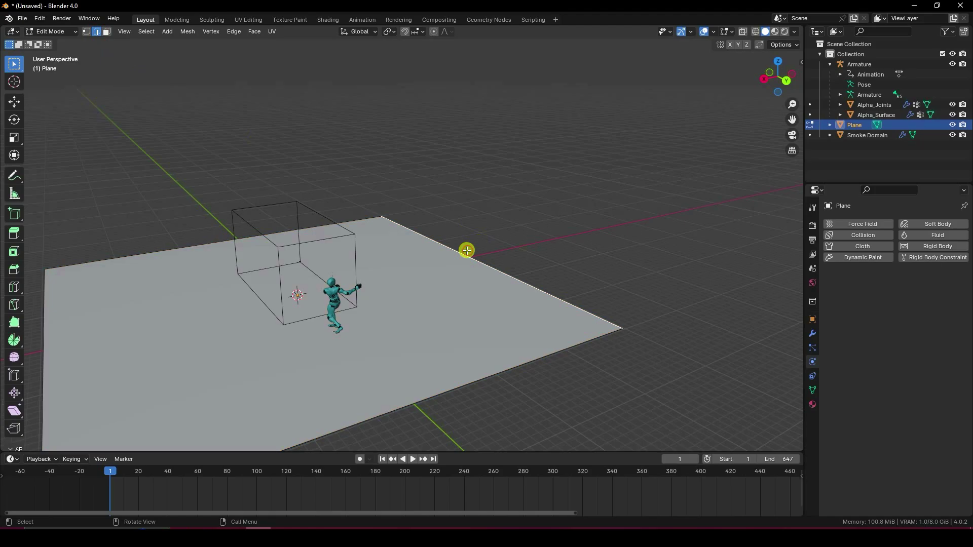
{"action": "key", "text": "e"}
{"action": "right_click", "coordinate": [467, 250]}
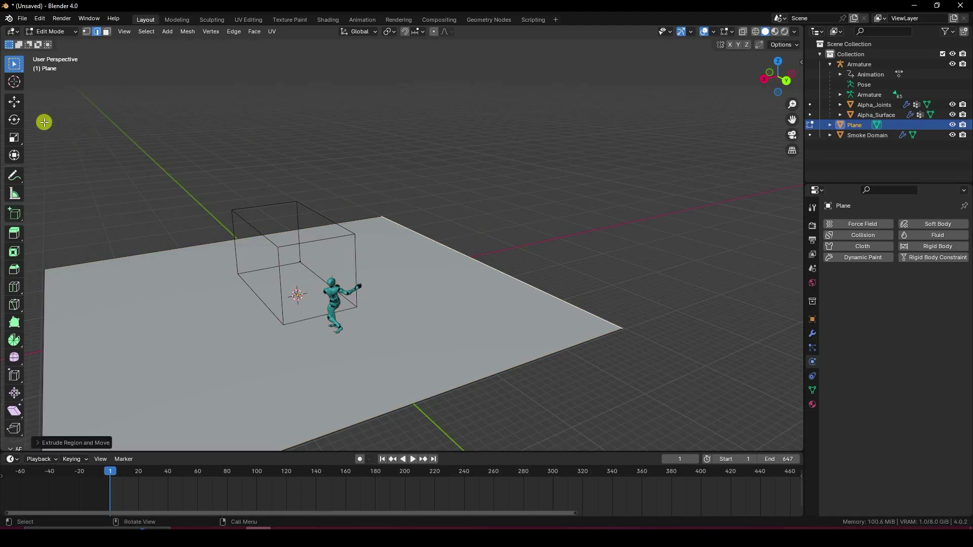
{"action": "left_click", "coordinate": [15, 102]}
{"action": "left_click_drag", "start_coordinate": [461, 221], "coordinate": [475, 23]}
Round the floor-wall edge with a 30-segment Bevel modifier
{"action": "left_click", "coordinate": [490, 264]}
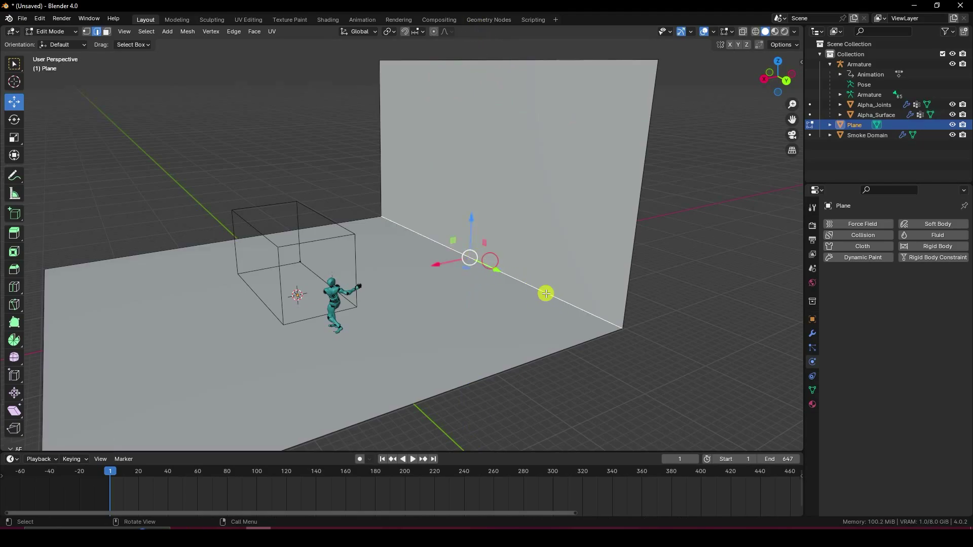
{"action": "left_click", "coordinate": [812, 333]}
{"action": "left_click", "coordinate": [842, 226]}
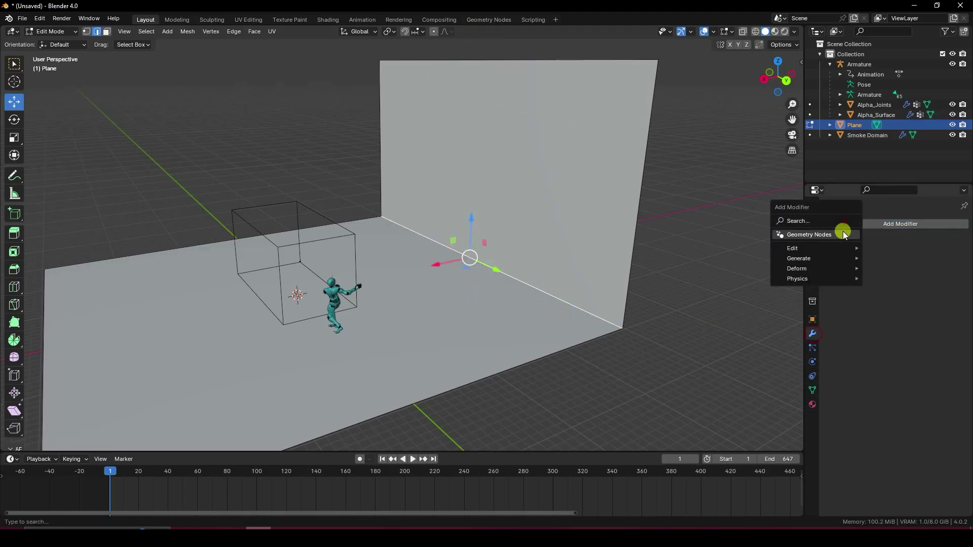
{"action": "mouse_move", "coordinate": [825, 257]}
{"action": "left_click", "coordinate": [900, 264]}
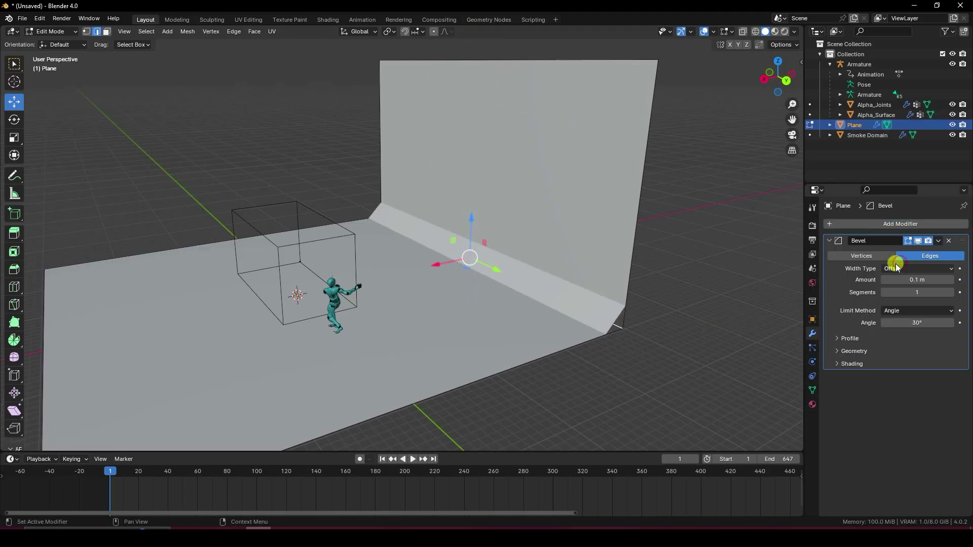
{"action": "left_click", "coordinate": [916, 291]}
{"action": "type", "text": "30"}
{"action": "key", "text": "Return"}
Back in Object Mode, shade the plane smooth and slide it left along X
{"action": "left_click", "coordinate": [54, 31]}
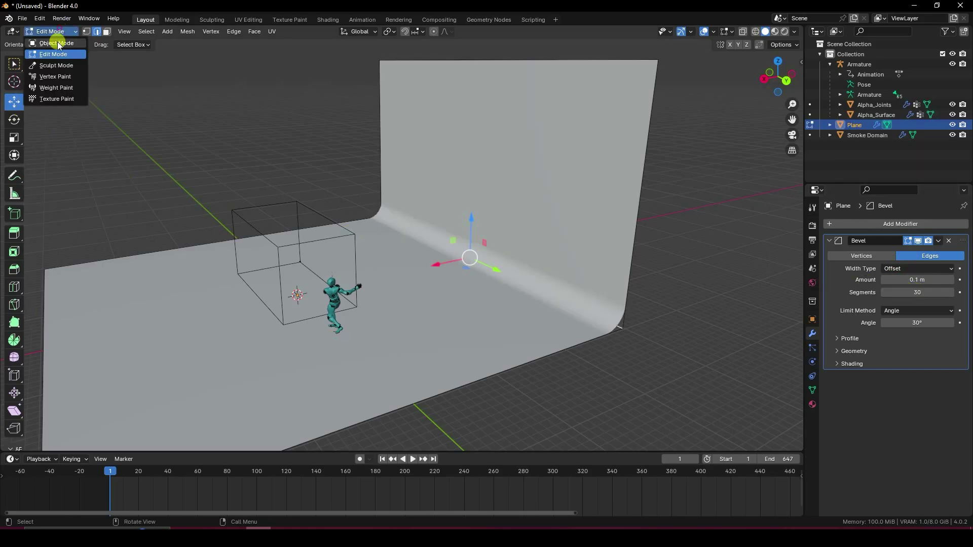
{"action": "left_click", "coordinate": [57, 43]}
{"action": "right_click", "coordinate": [485, 172]}
{"action": "left_click", "coordinate": [484, 170]}
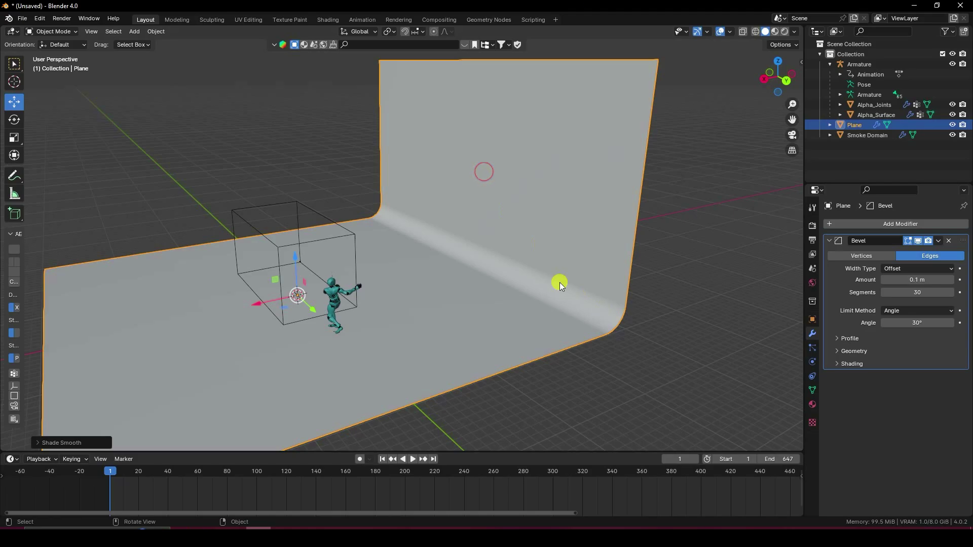
{"action": "left_click_drag", "start_coordinate": [265, 306], "coordinate": [188, 312]}
Add a new material to the backdrop plane with base colour Hue 0.6, Saturation 1, Value 0.25
{"action": "left_click", "coordinate": [812, 404]}
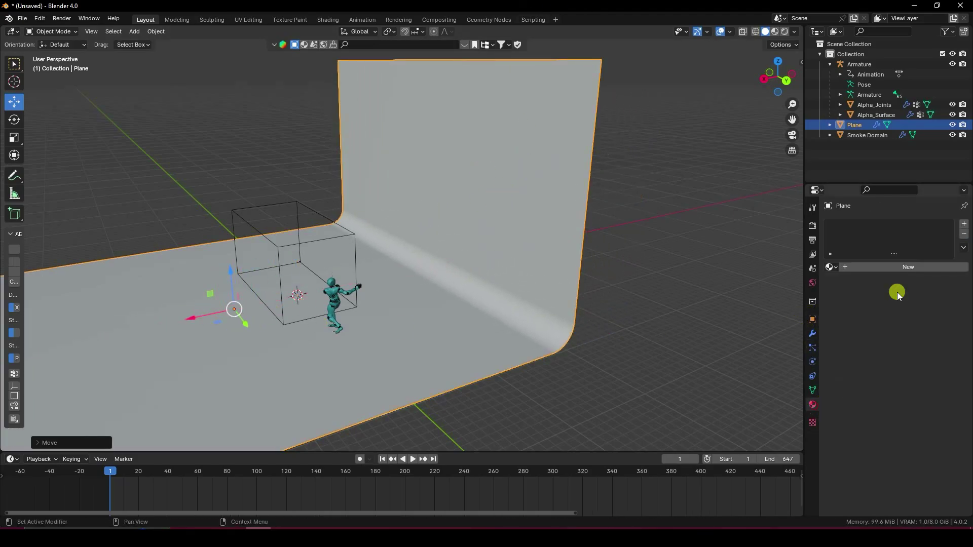
{"action": "left_click", "coordinate": [896, 267]}
{"action": "left_click", "coordinate": [916, 351]}
{"action": "left_click", "coordinate": [895, 302]}
{"action": "type", "text": "0.6"}
{"action": "key", "text": "Return"}
{"action": "left_click_drag", "start_coordinate": [891, 315], "coordinate": [868, 327]}
{"action": "left_click", "coordinate": [868, 327]}
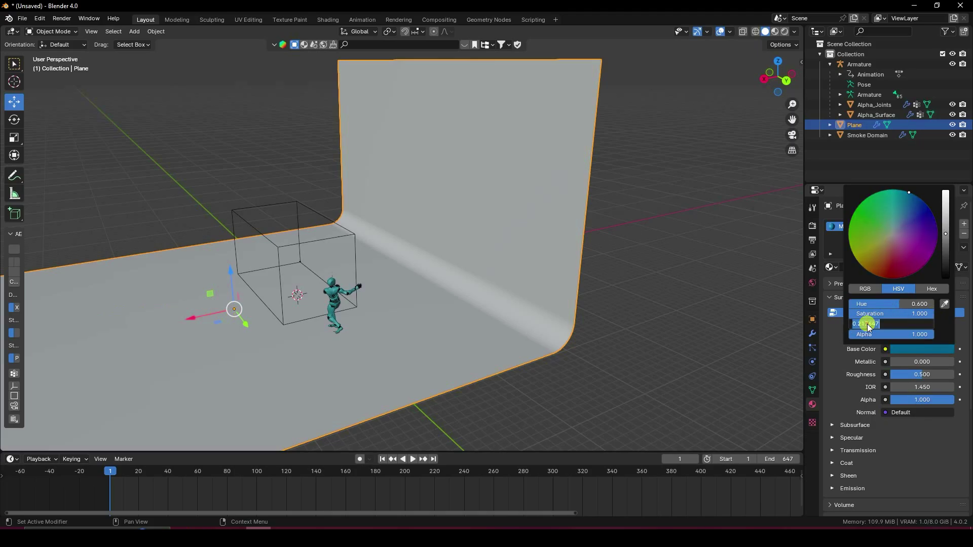
{"action": "type", "text": "0.25"}
{"action": "key", "text": "Return"}
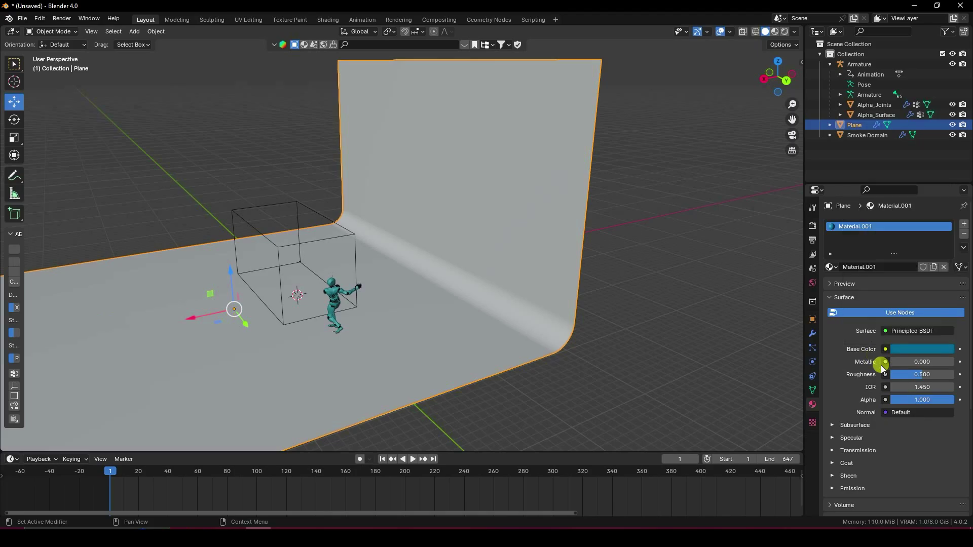
Set the plane material's roughness to 0.8
{"action": "left_click", "coordinate": [915, 374]}
{"action": "type", "text": "0.8"}
{"action": "key", "text": "Return"}
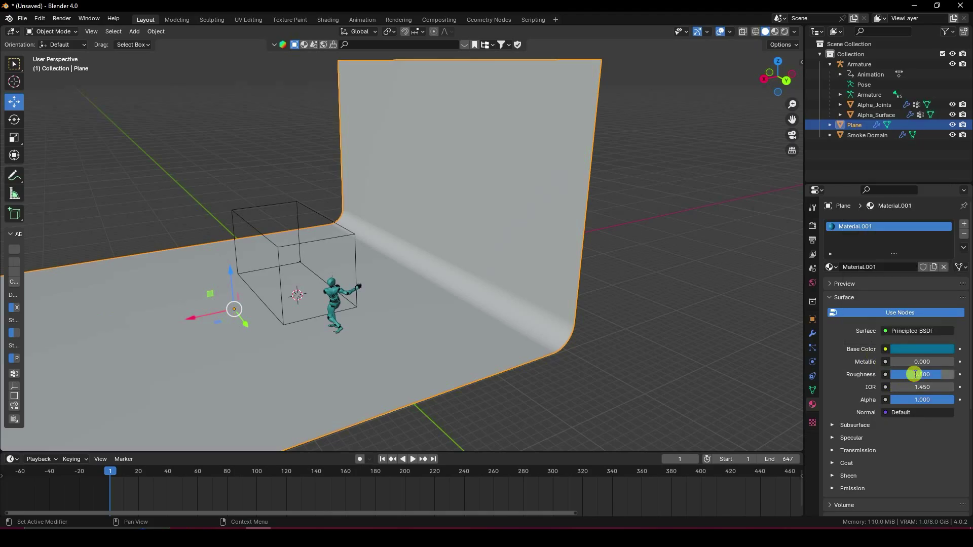
{"action": "middle_click_drag", "start_coordinate": [463, 326], "coordinate": [441, 282]}
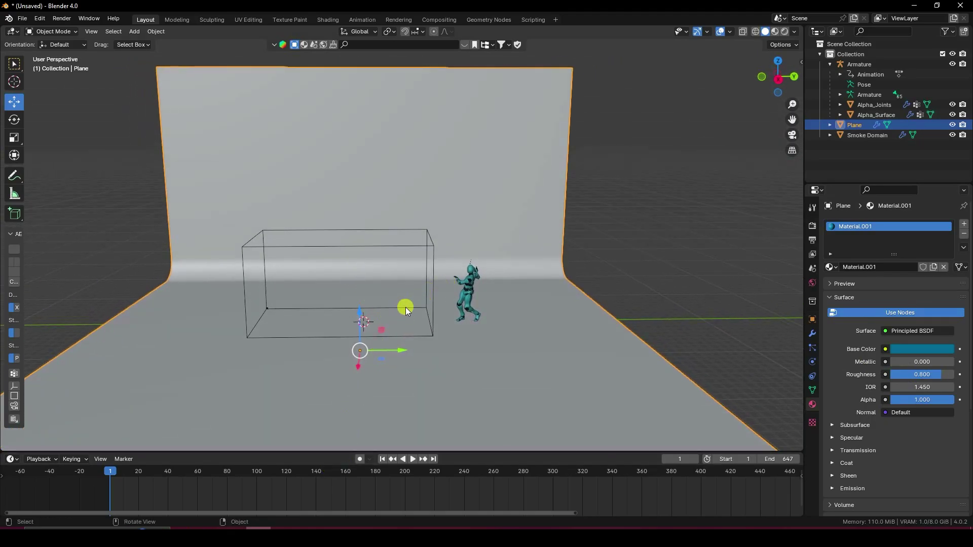
Set the World colour to an Environment Texture using artist_workshop_4k.exr from the Hdri folder
{"action": "left_click", "coordinate": [812, 282]}
{"action": "left_click", "coordinate": [886, 293]}
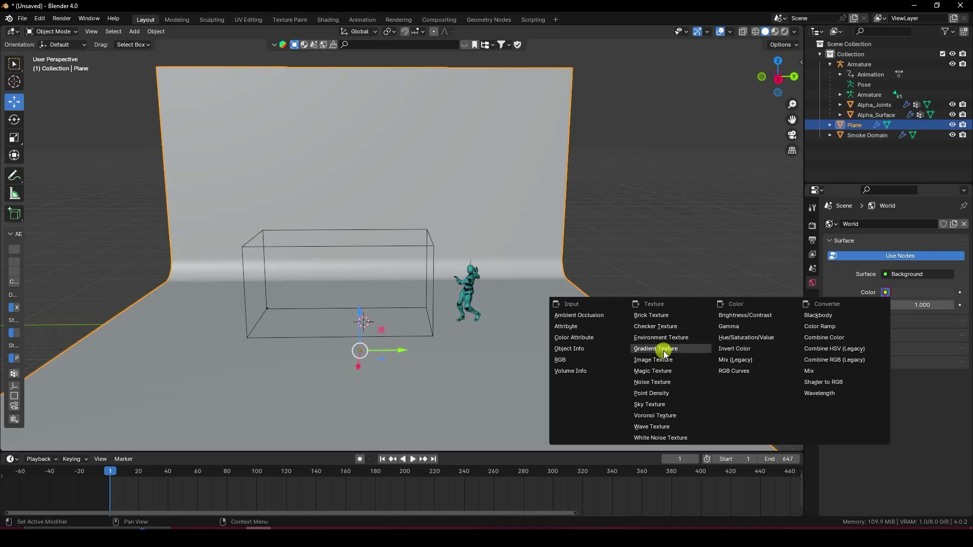
{"action": "left_click", "coordinate": [670, 336]}
{"action": "left_click", "coordinate": [919, 307]}
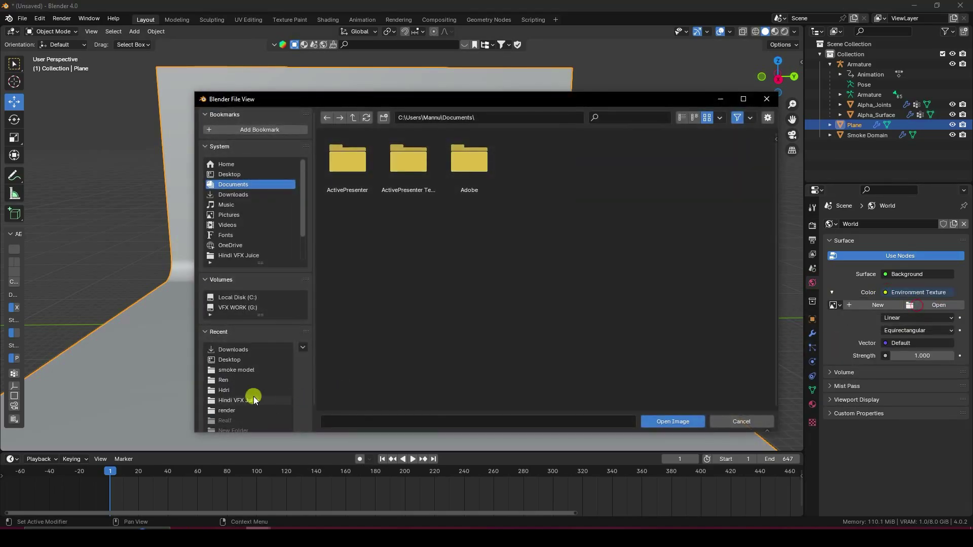
{"action": "left_click", "coordinate": [225, 389]}
{"action": "left_click", "coordinate": [406, 160]}
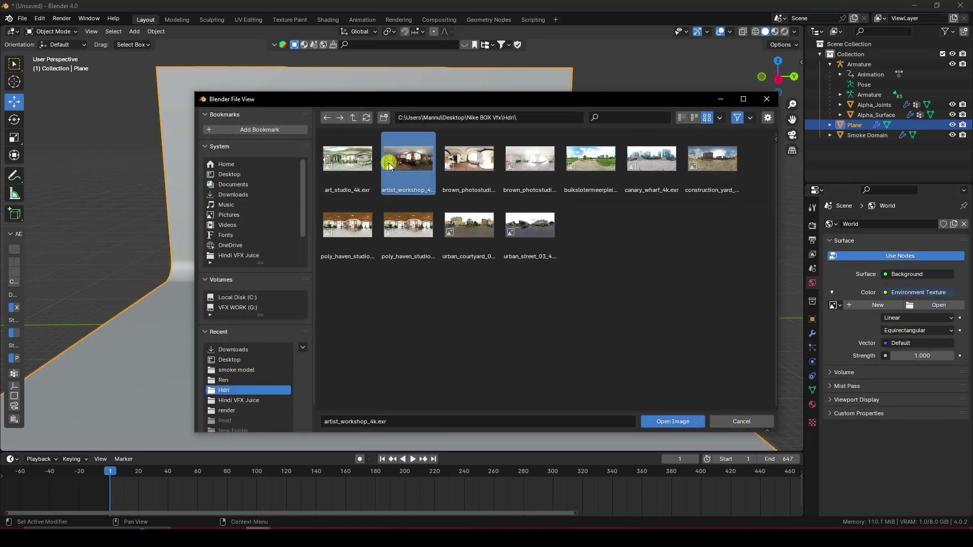
{"action": "left_click", "coordinate": [674, 420]}
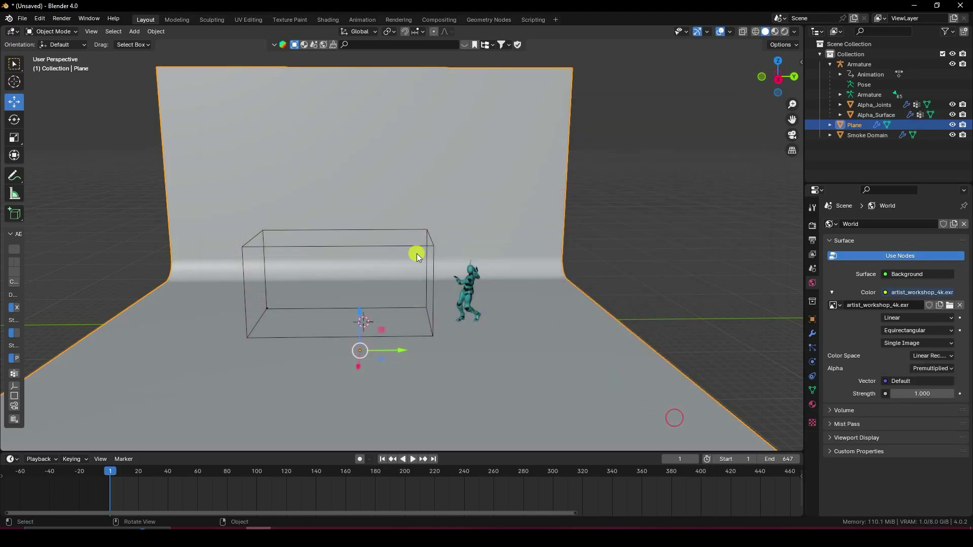
Create a new collection in the Outliner named LIGHT
{"action": "right_click", "coordinate": [855, 159]}
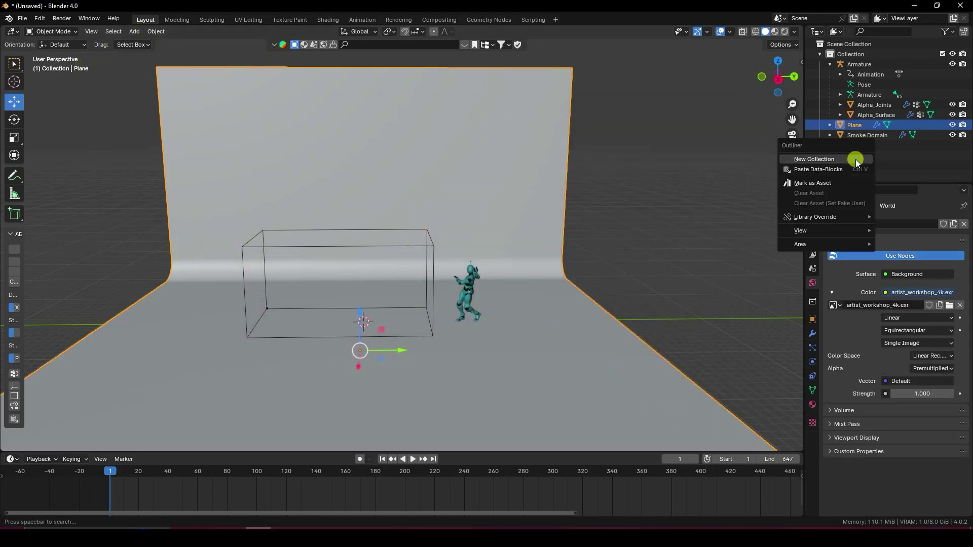
{"action": "left_click", "coordinate": [855, 160]}
{"action": "double_click", "coordinate": [862, 145]}
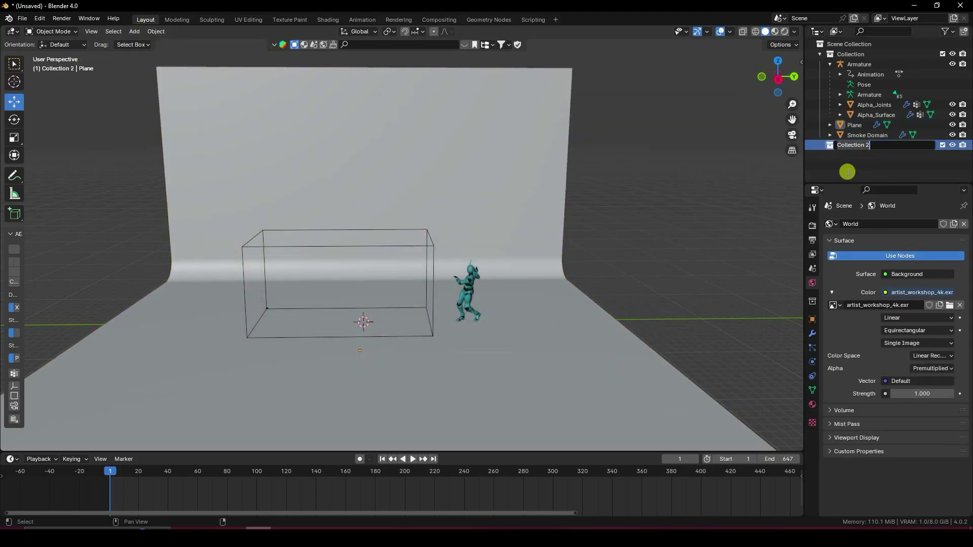
{"action": "type", "text": "LIGHT"}
{"action": "key", "text": "Return"}
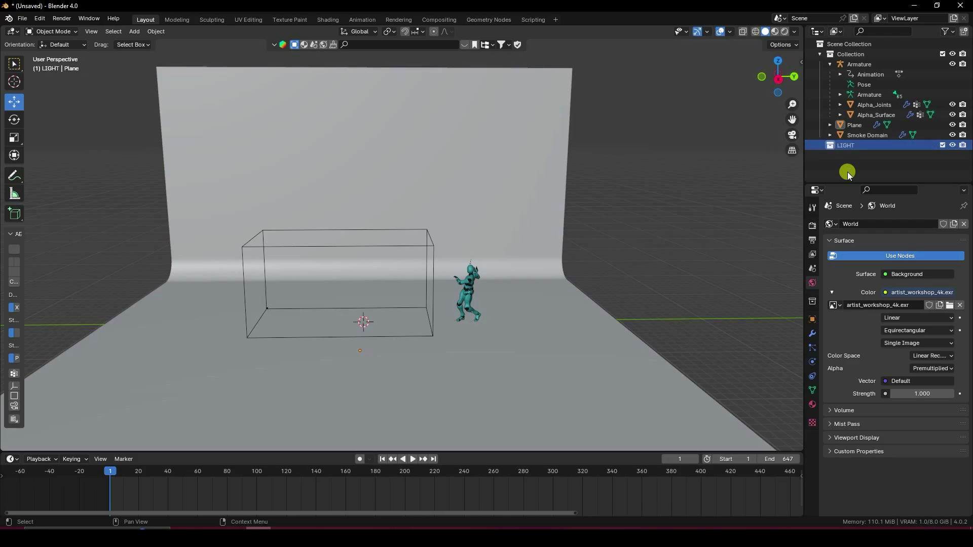
Add an Area light and raise it above the scene
{"action": "left_click", "coordinate": [134, 32]}
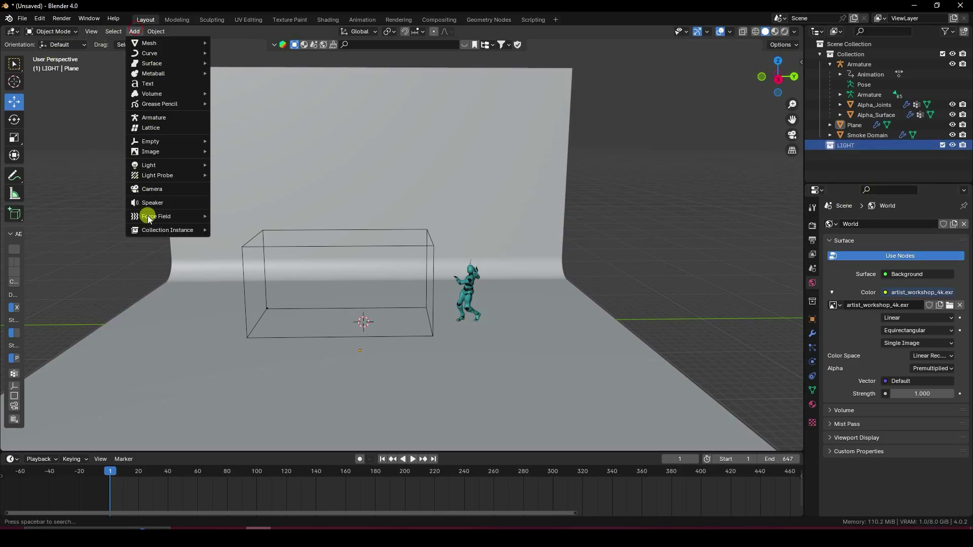
{"action": "mouse_move", "coordinate": [157, 165]}
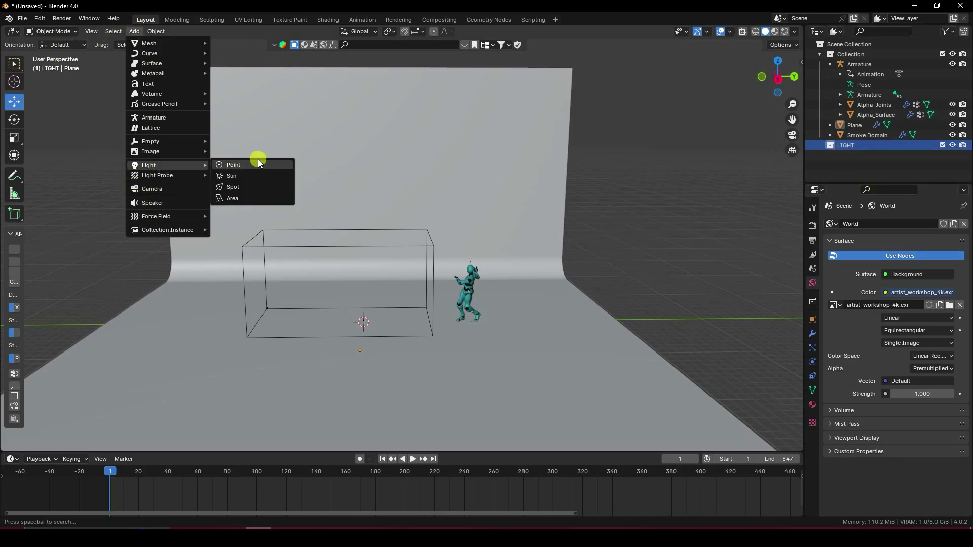
{"action": "left_click", "coordinate": [242, 197]}
{"action": "key", "text": "g"}
{"action": "key", "text": "z"}
{"action": "key", "text": "y"}
{"action": "left_click", "coordinate": [453, 168]}
Set the Area light's power to 500 W
{"action": "left_click", "coordinate": [813, 362]}
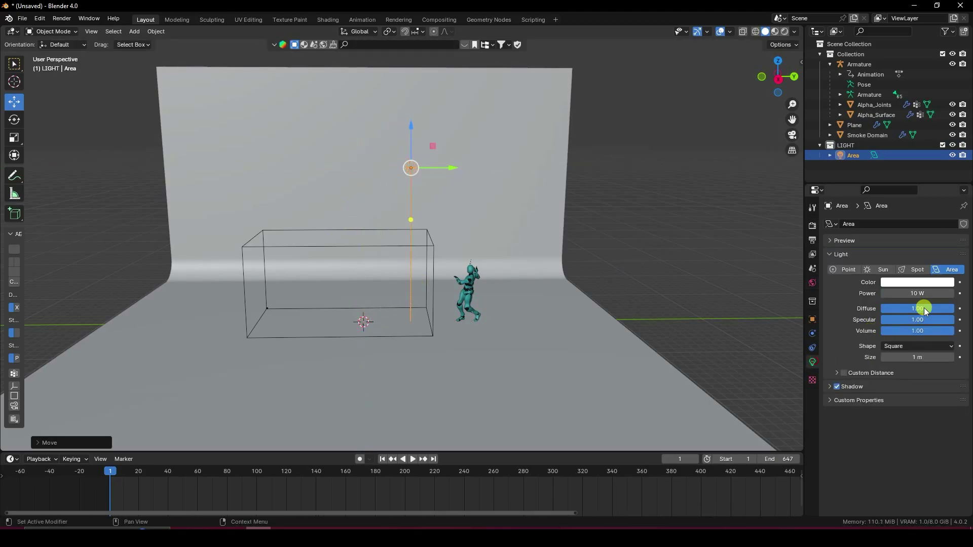
{"action": "left_click", "coordinate": [922, 294]}
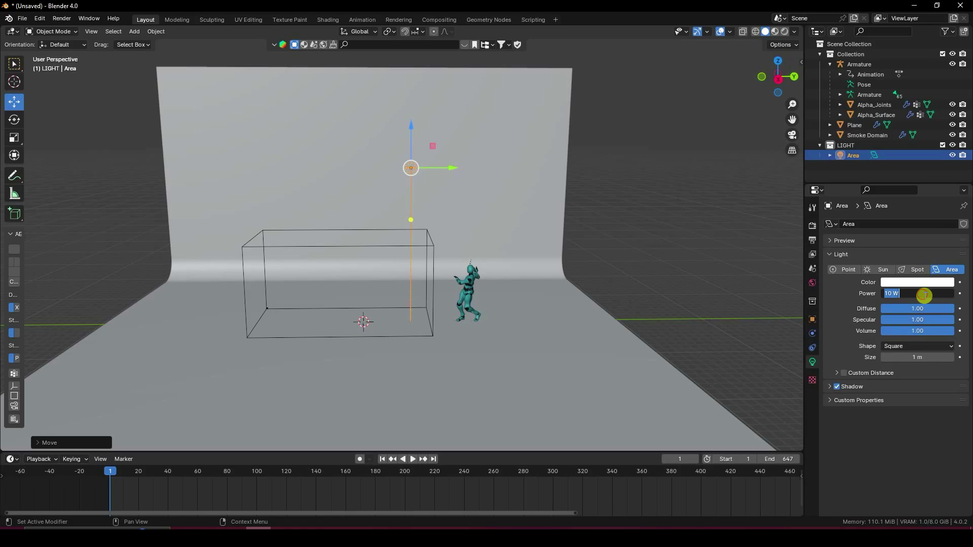
{"action": "key", "text": "Return"}
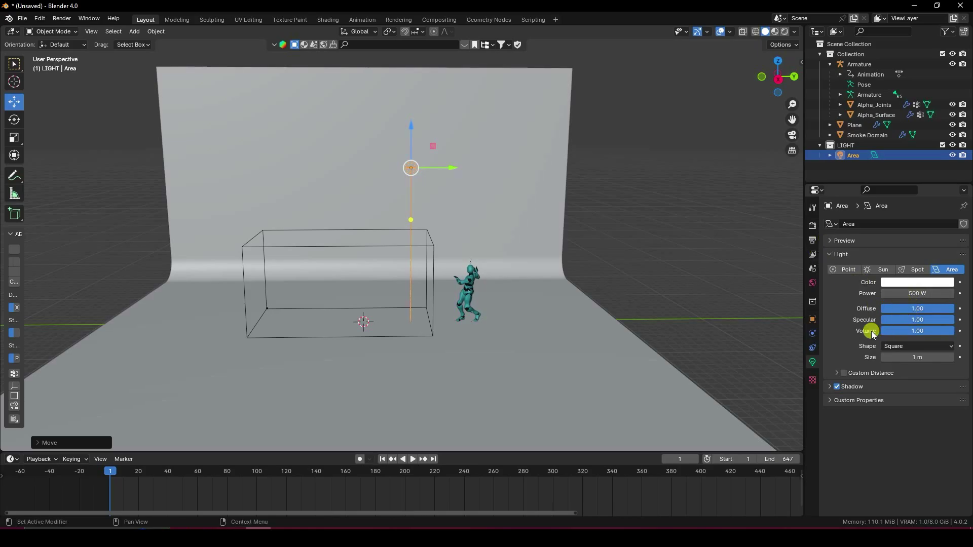
{"action": "scroll", "coordinate": [419, 156], "scroll_direction": "up", "scroll_amount": 5}
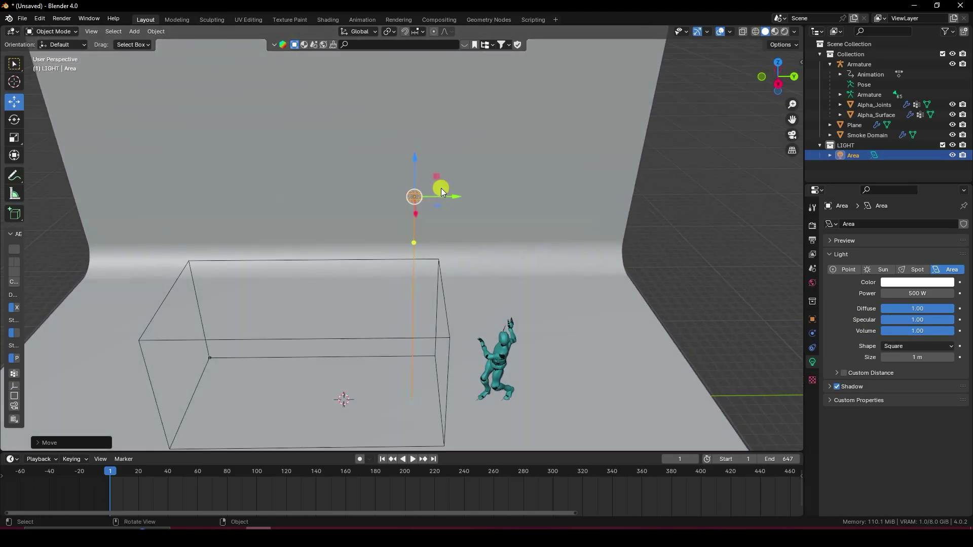
Switch the render engine to Cycles on GPU Compute with 128 render max samples
{"action": "left_click", "coordinate": [813, 225]}
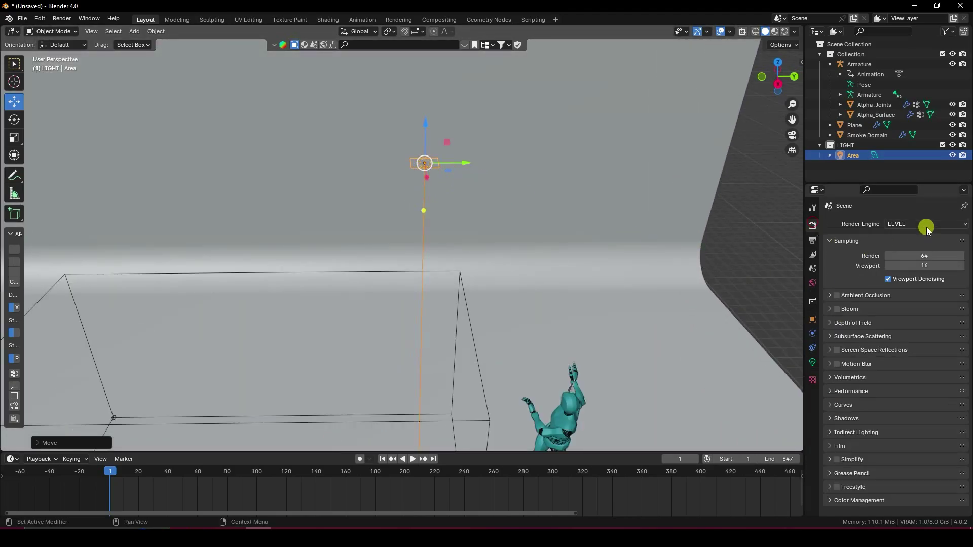
{"action": "left_click", "coordinate": [925, 224]}
{"action": "left_click", "coordinate": [897, 258]}
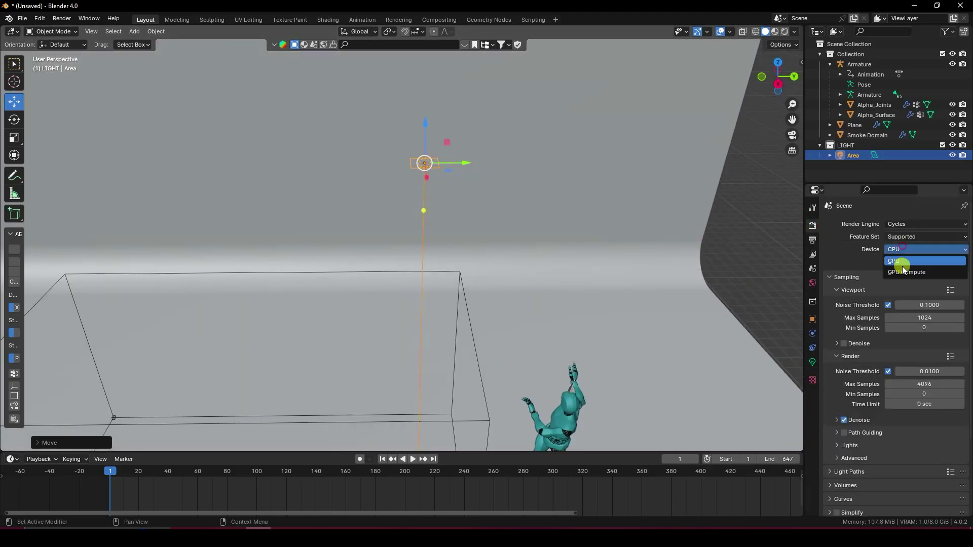
{"action": "left_click", "coordinate": [930, 373]}
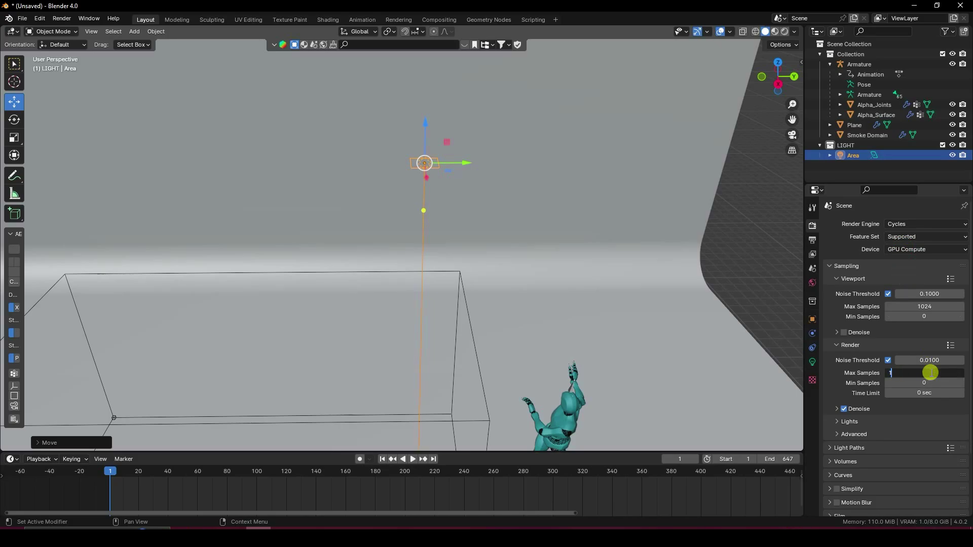
{"action": "key", "text": "Return"}
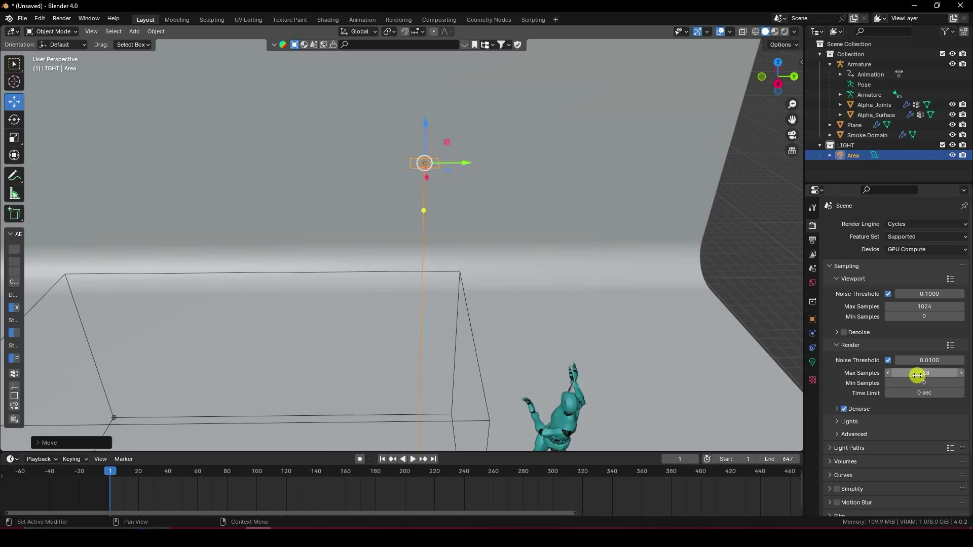
Set the Area light's size to 7 m
{"action": "left_click", "coordinate": [812, 361]}
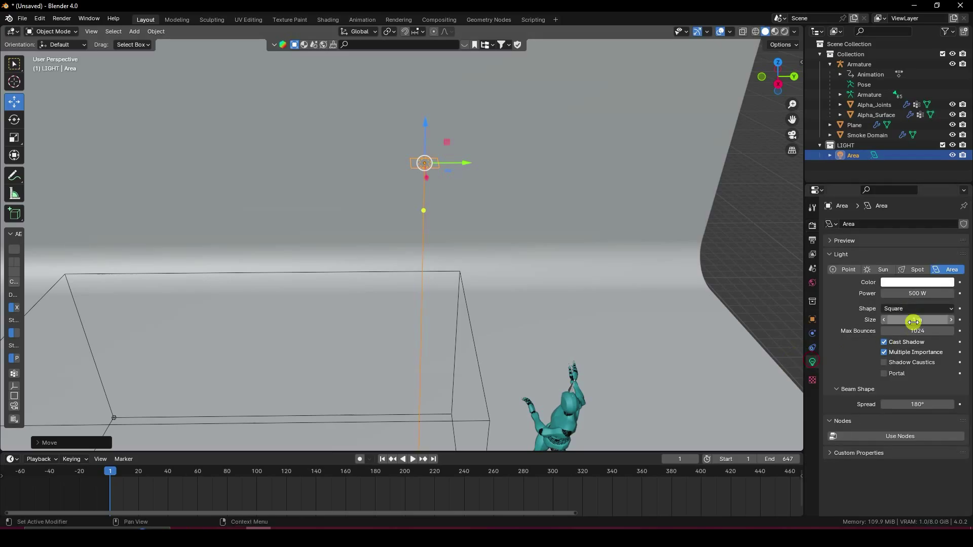
{"action": "type", "text": "7"}
{"action": "key", "text": "Return"}
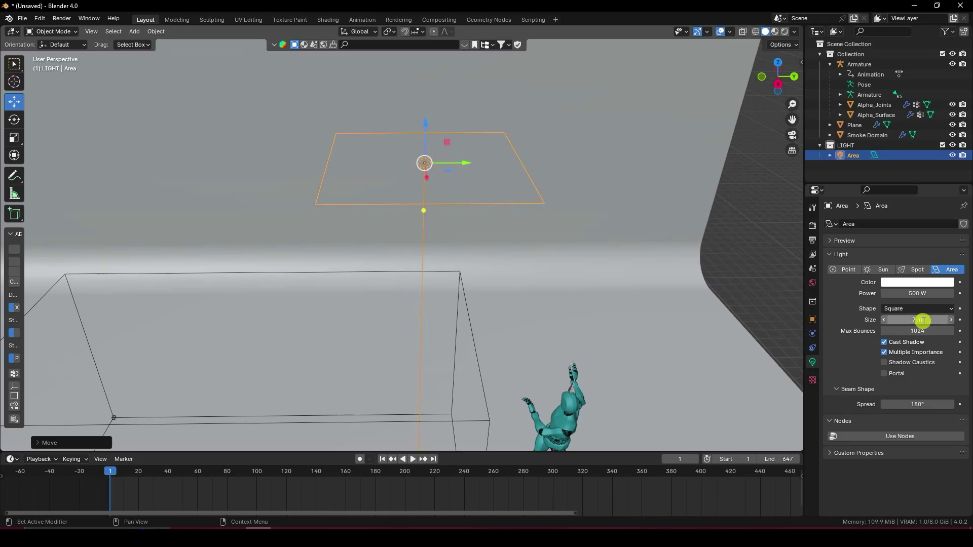
{"action": "scroll", "coordinate": [547, 191], "scroll_direction": "down", "scroll_amount": 6}
{"action": "middle_click_drag", "start_coordinate": [547, 191], "coordinate": [390, 208]}
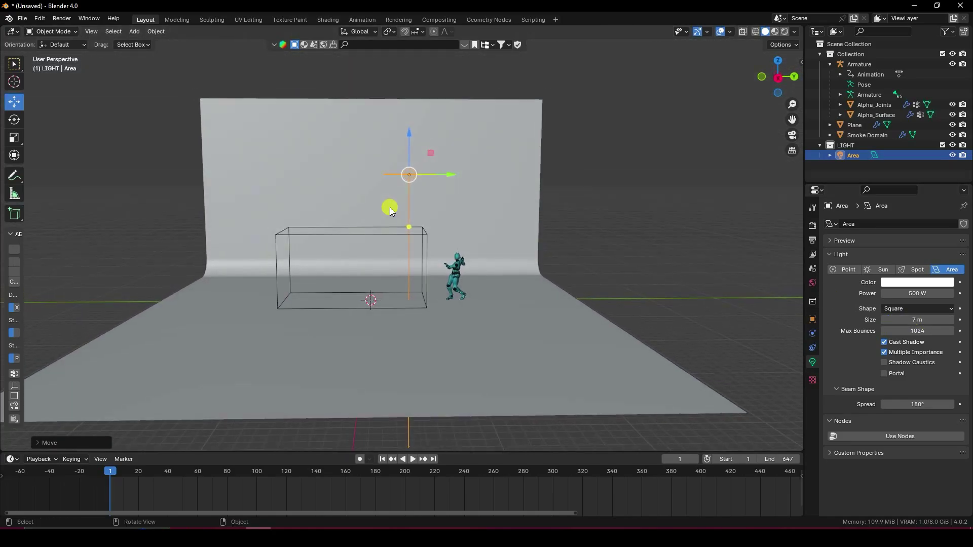
Duplicate the Area light to the left, then duplicate both lights to the right and lower them
{"action": "key", "text": "shift+d"}
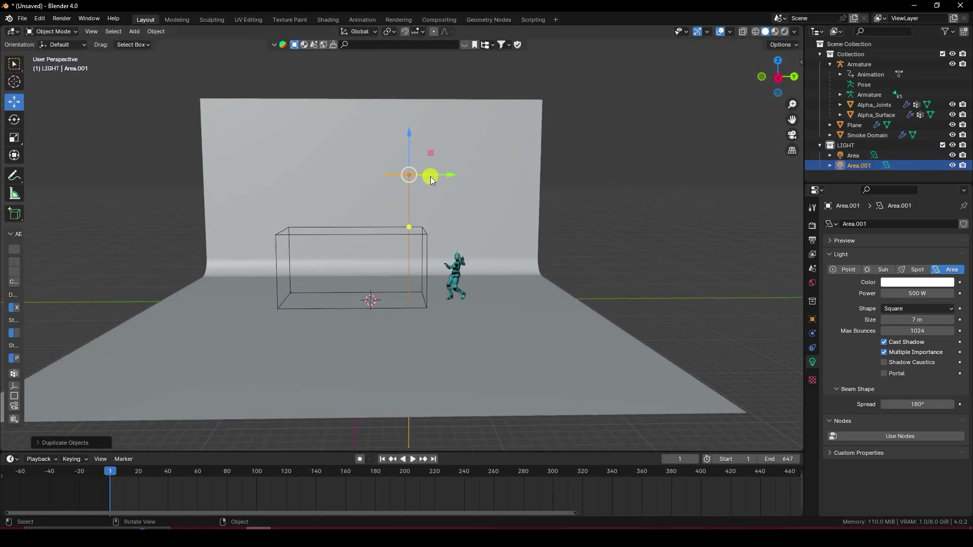
{"action": "left_click_drag", "start_coordinate": [449, 178], "coordinate": [360, 175]}
{"action": "left_click", "coordinate": [616, 211]}
{"action": "middle_click_drag", "start_coordinate": [616, 211], "coordinate": [457, 197]}
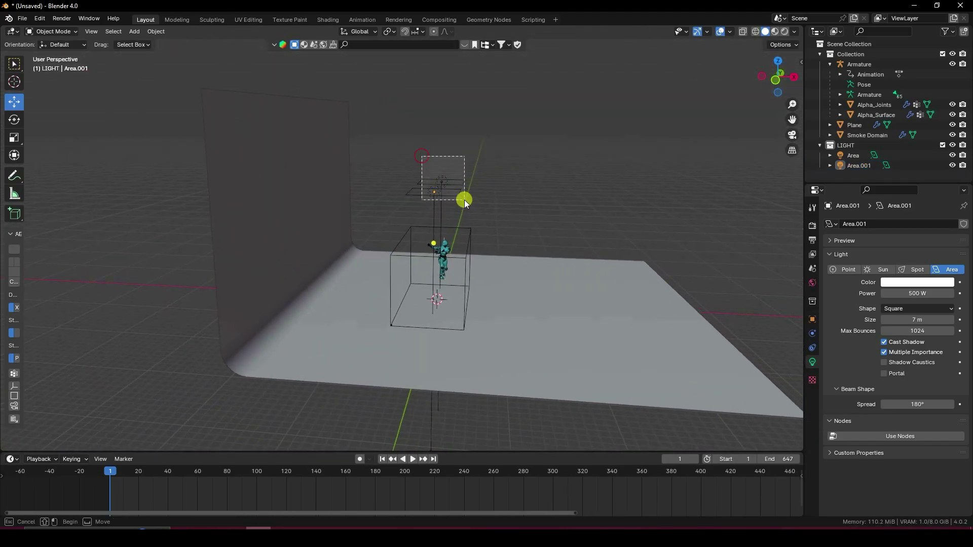
{"action": "left_click_drag", "start_coordinate": [464, 199], "coordinate": [467, 199]}
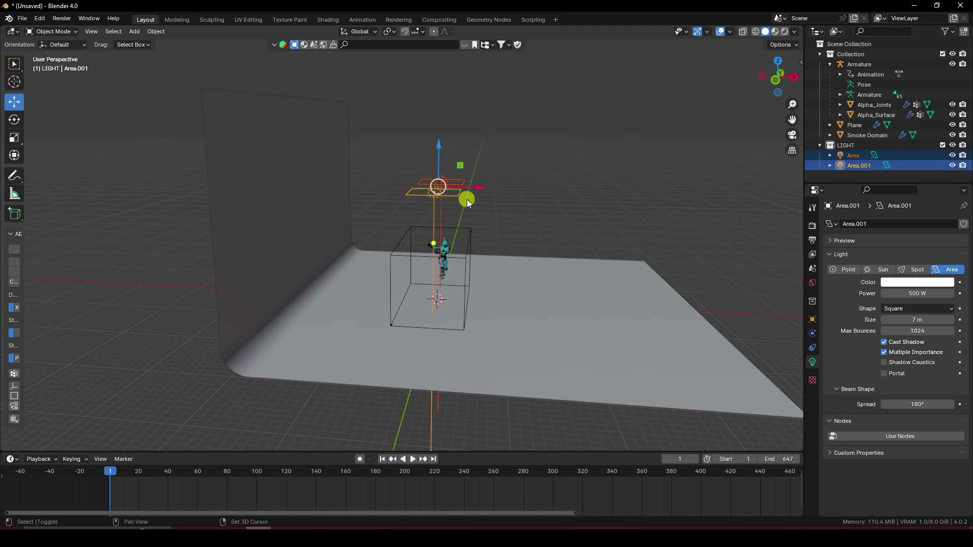
{"action": "key", "text": "shift+d"}
{"action": "left_click_drag", "start_coordinate": [481, 188], "coordinate": [605, 206]}
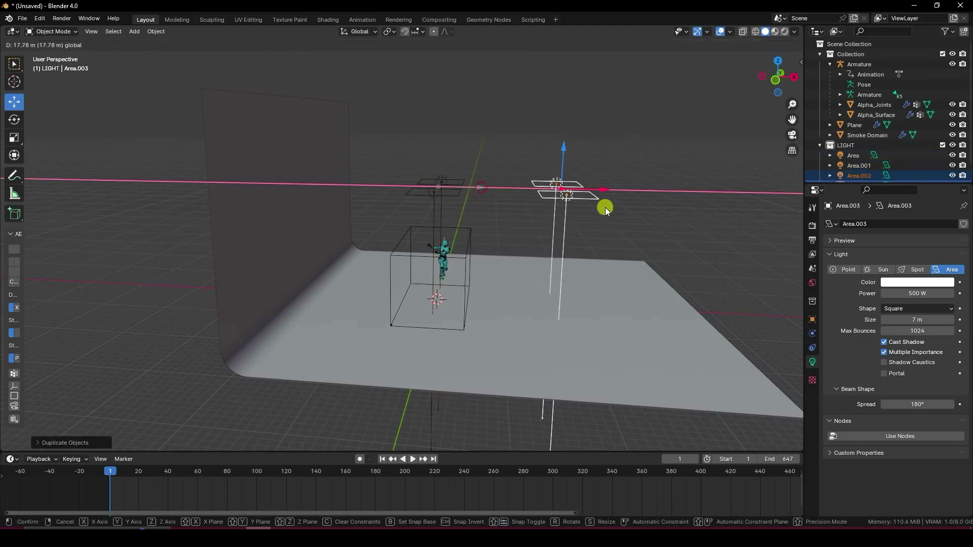
{"action": "left_click_drag", "start_coordinate": [562, 152], "coordinate": [562, 225]}
{"action": "middle_click_drag", "start_coordinate": [562, 225], "coordinate": [558, 224]}
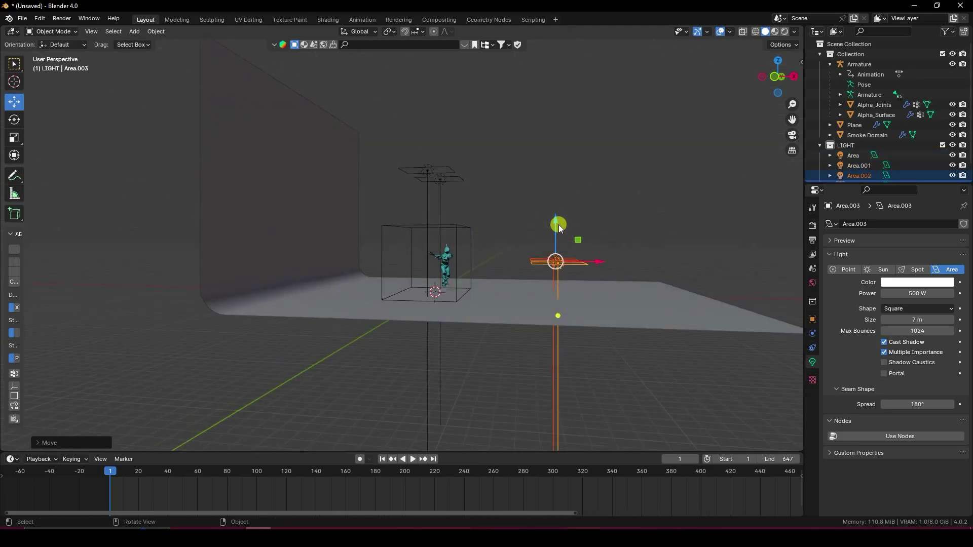
Rotate Area.003 about 95° to face the character
{"action": "left_click", "coordinate": [15, 122]}
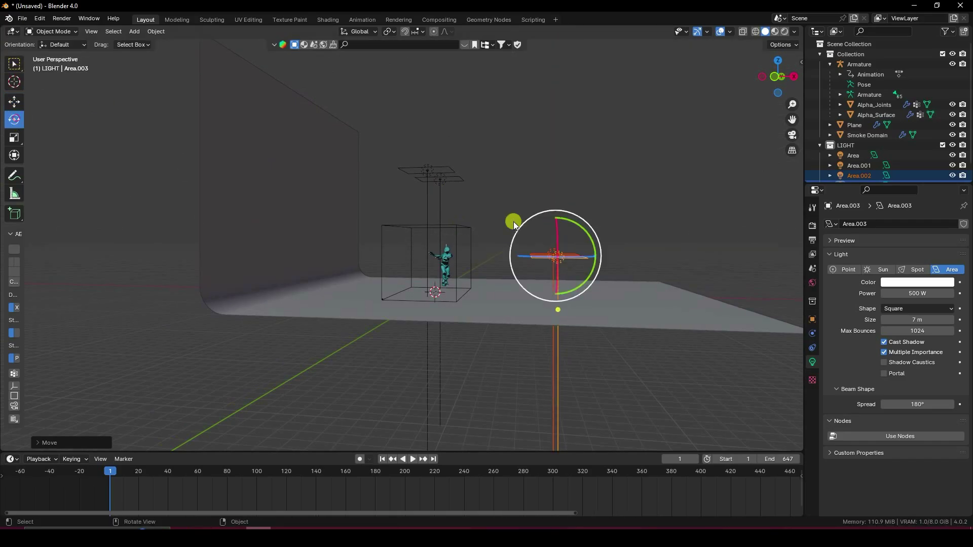
{"action": "left_click_drag", "start_coordinate": [564, 218], "coordinate": [603, 268]}
{"action": "left_click", "coordinate": [15, 101]}
{"action": "left_click", "coordinate": [524, 150]}
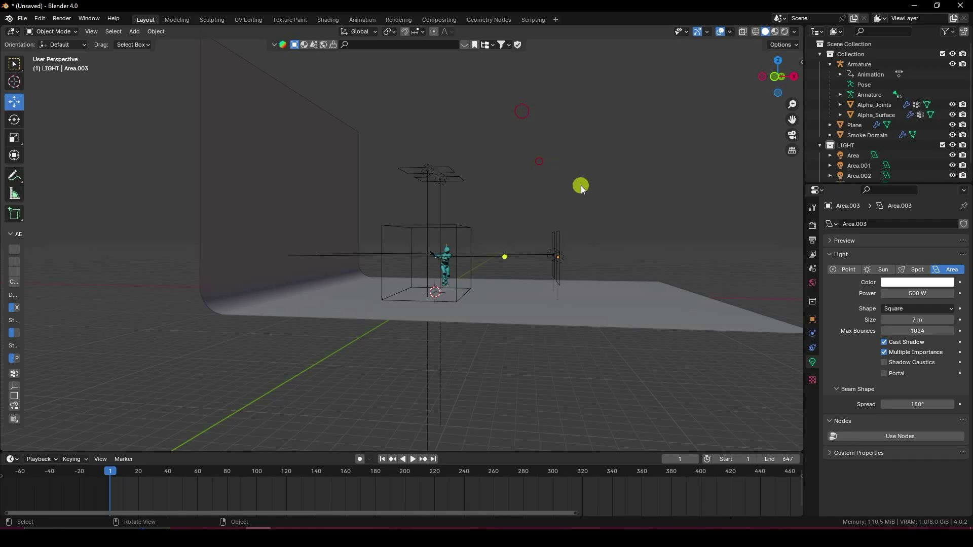
{"action": "middle_click_drag", "start_coordinate": [581, 188], "coordinate": [495, 232]}
Duplicate a light as Area.004, lower it and turn it -90° toward the character
{"action": "left_click", "coordinate": [410, 192]}
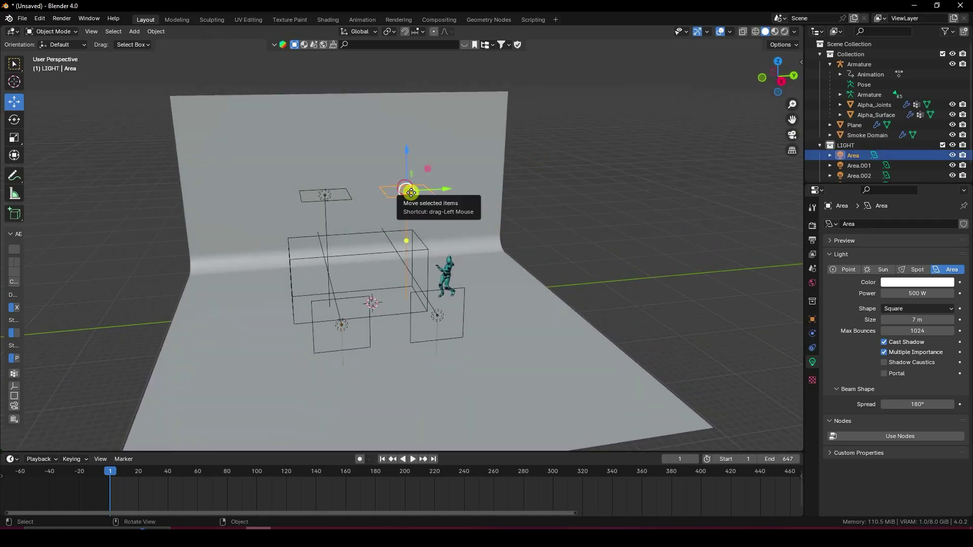
{"action": "key", "text": "shift+d"}
{"action": "left_click_drag", "start_coordinate": [410, 192], "coordinate": [506, 200]}
{"action": "mouse_move", "coordinate": [507, 200]}
{"action": "middle_mouse_down"}
{"action": "mouse_move", "coordinate": [547, 220]}
{"action": "mouse_move", "coordinate": [503, 187]}
{"action": "middle_mouse_up"}
{"action": "left_click_drag", "start_coordinate": [489, 147], "coordinate": [534, 302]}
{"action": "left_click", "coordinate": [15, 122]}
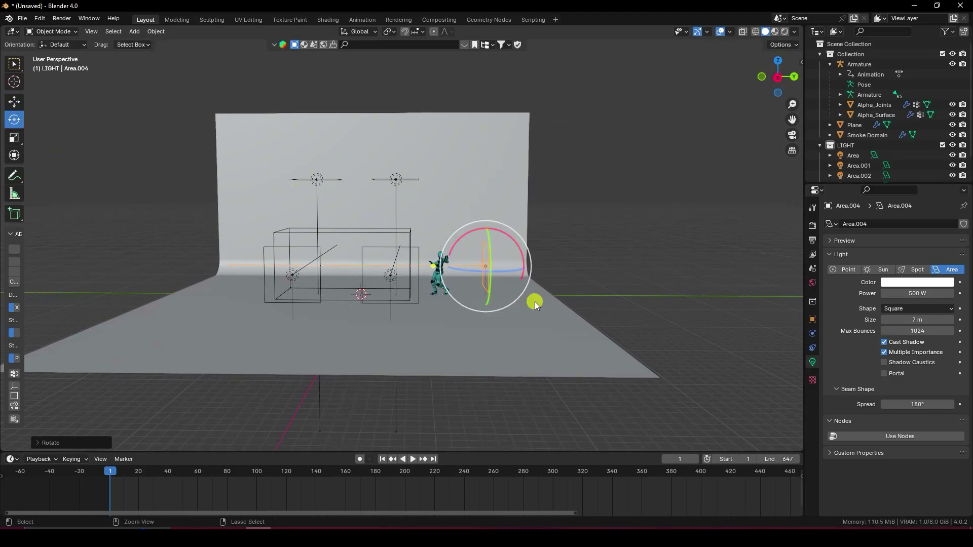
{"action": "left_click", "coordinate": [14, 101]}
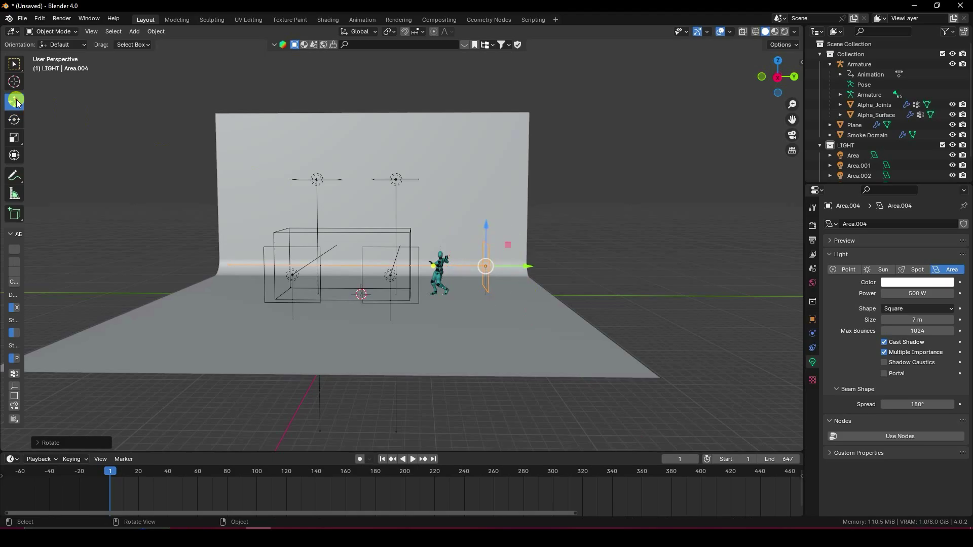
Duplicate Area.004 as Area.005, move it to the far left and turn it 180° on X
{"action": "key", "text": "shift+d"}
{"action": "right_click", "coordinate": [481, 263]}
{"action": "left_click_drag", "start_coordinate": [527, 266], "coordinate": [267, 274]}
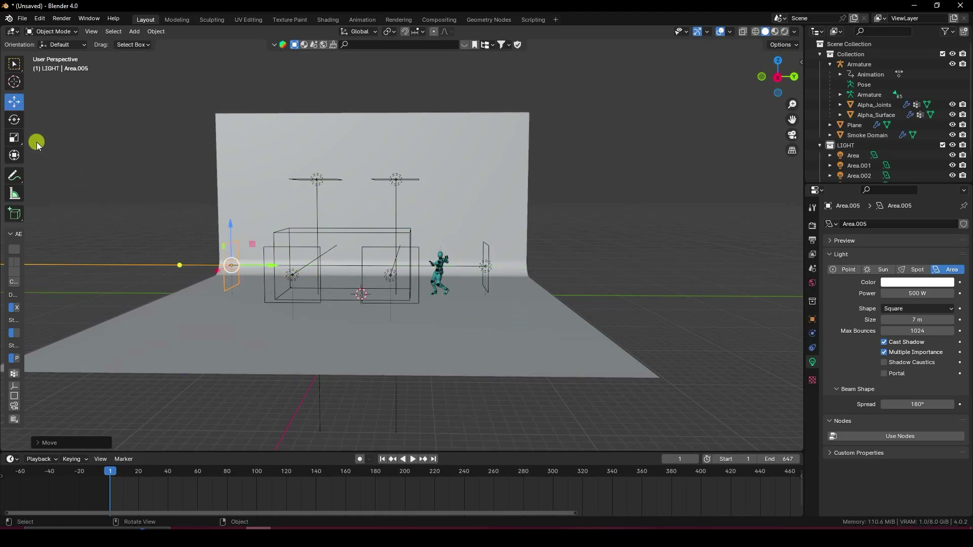
{"action": "left_click", "coordinate": [14, 120]}
{"action": "left_click_drag", "start_coordinate": [254, 236], "coordinate": [197, 318]}
{"action": "left_click", "coordinate": [14, 102]}
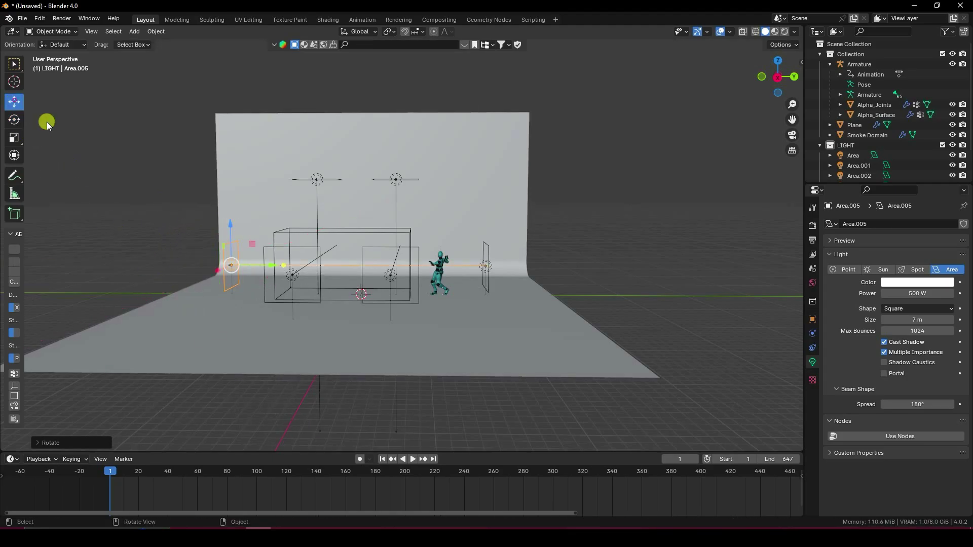
Jump to frame 239 to preview the smoke
{"action": "scroll", "coordinate": [374, 272], "scroll_direction": "up", "scroll_amount": 3}
{"action": "middle_click_drag", "start_coordinate": [374, 273], "coordinate": [400, 305]}
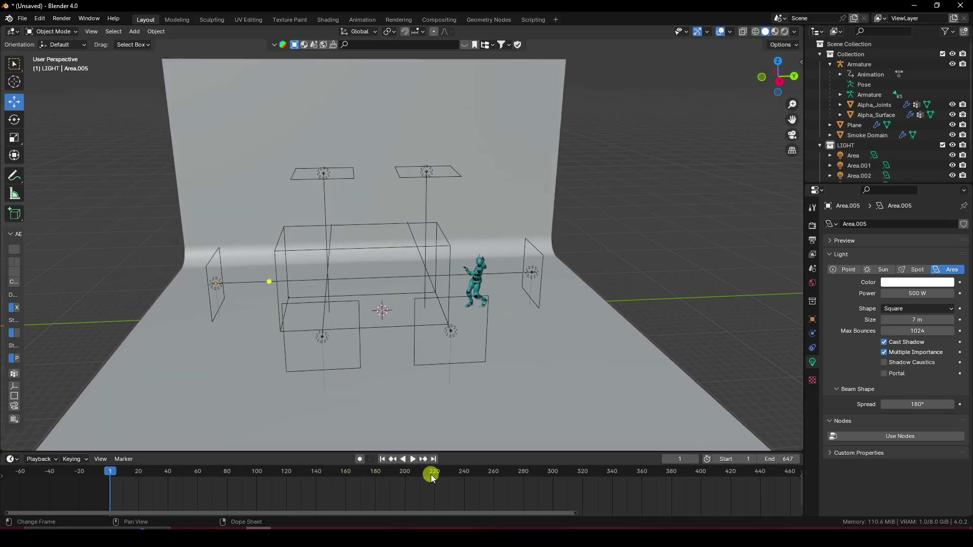
{"action": "left_click", "coordinate": [463, 472]}
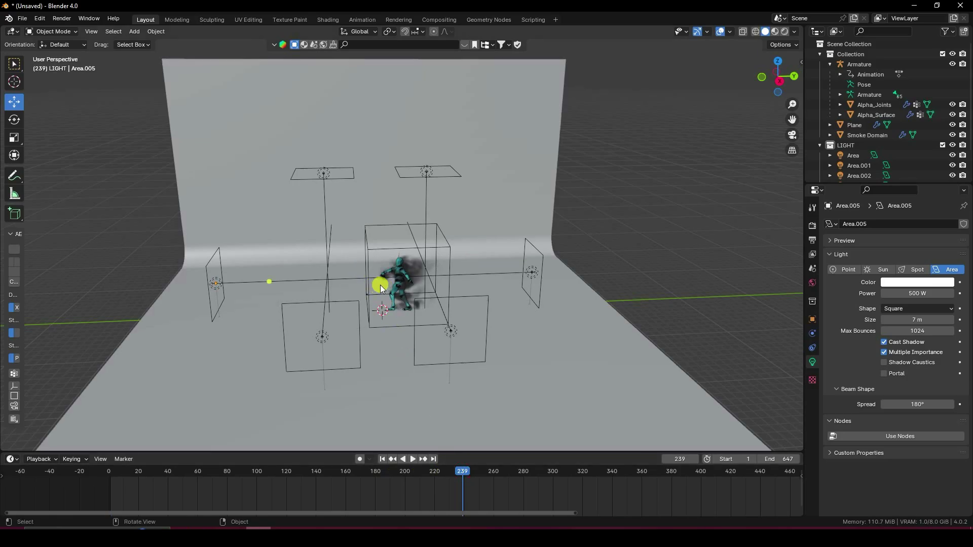
{"action": "scroll", "coordinate": [423, 284], "scroll_direction": "up", "scroll_amount": 6}
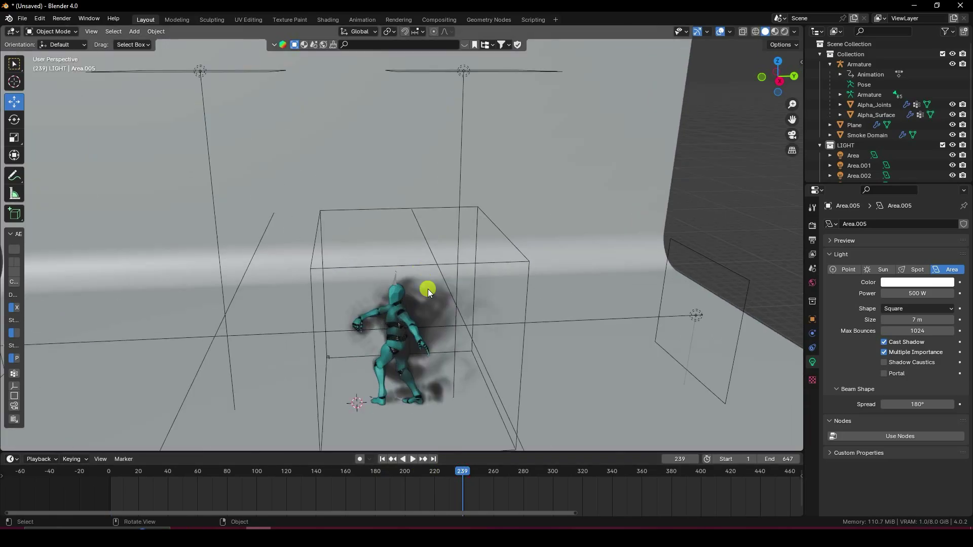
{"action": "scroll", "coordinate": [425, 324], "scroll_direction": "down", "scroll_amount": 2}
In the Shading workspace, select the Smoke Domain and bring its material nodes into view
{"action": "left_click", "coordinate": [324, 19]}
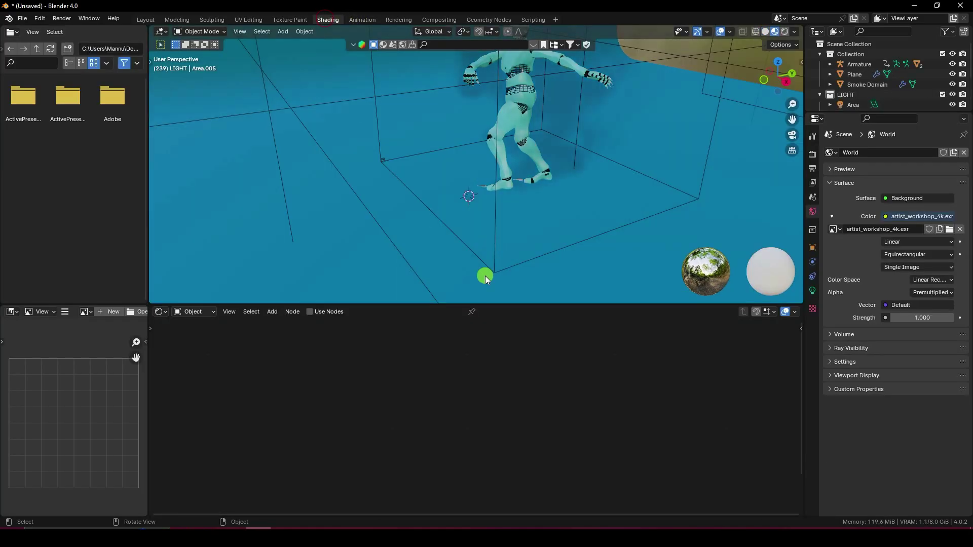
{"action": "scroll", "coordinate": [473, 211], "scroll_direction": "down", "scroll_amount": 5}
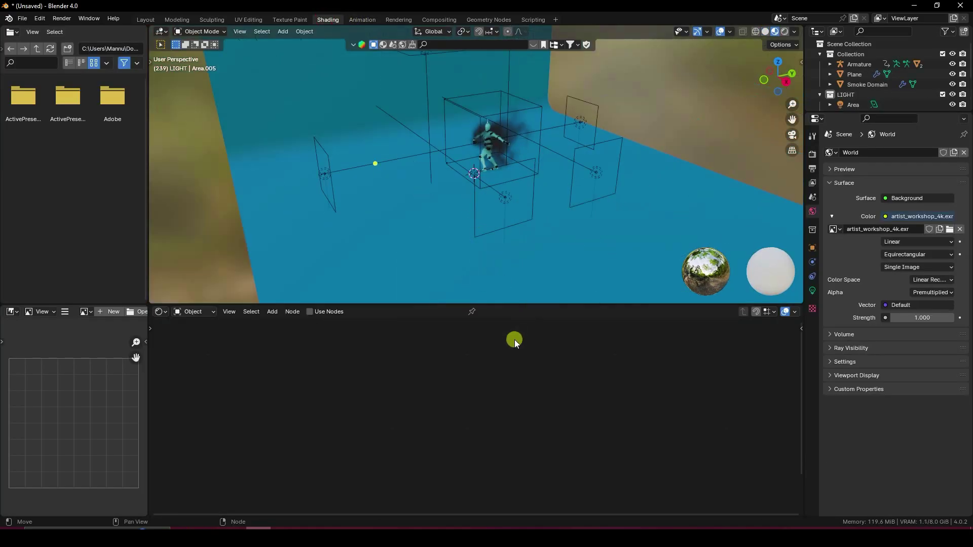
{"action": "left_click", "coordinate": [865, 84]}
{"action": "middle_click_drag", "start_coordinate": [588, 366], "coordinate": [428, 355]}
{"action": "scroll", "coordinate": [469, 384], "scroll_direction": "up", "scroll_amount": 2}
{"action": "scroll", "coordinate": [469, 384], "scroll_direction": "up", "scroll_amount": 4}
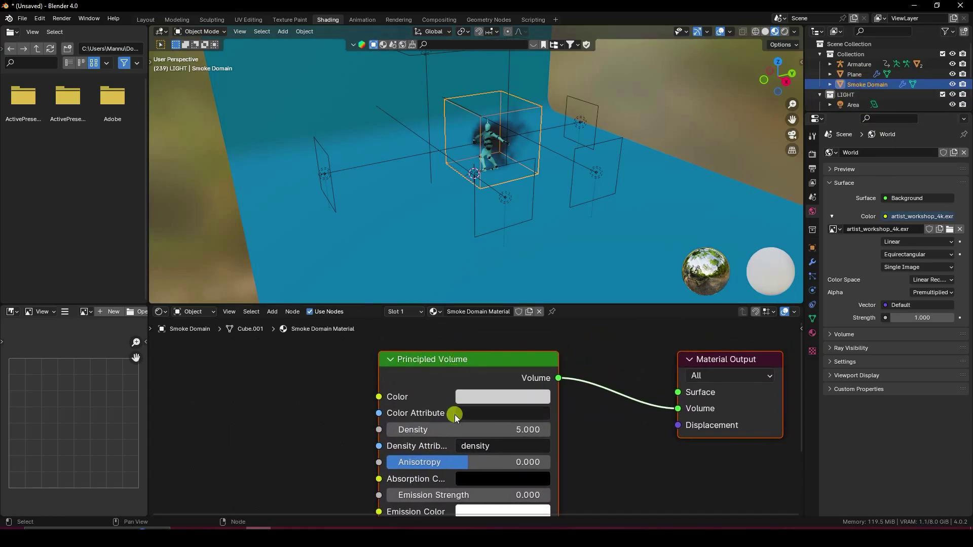
Keep the Principled Volume colour white and set its Density to 12
{"action": "left_click", "coordinate": [497, 395]}
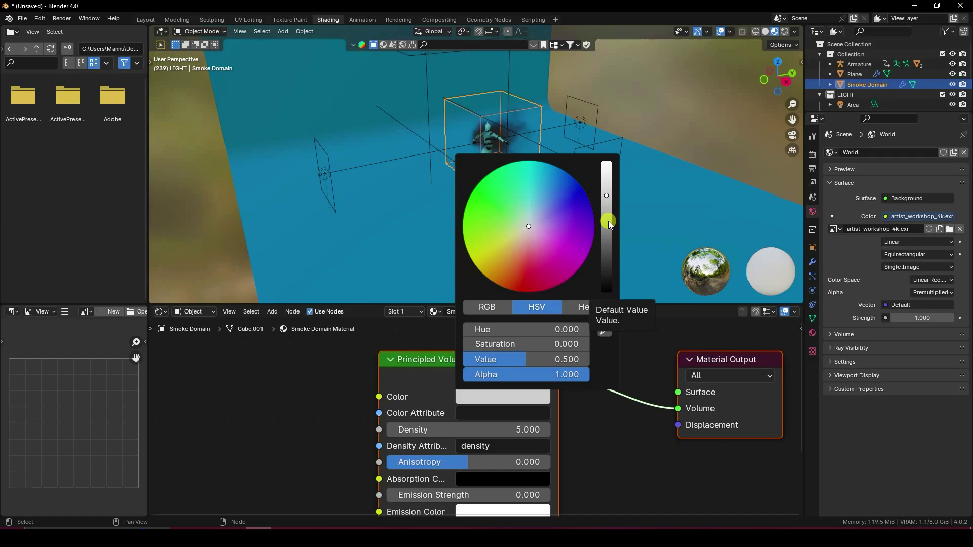
{"action": "left_click", "coordinate": [552, 329]}
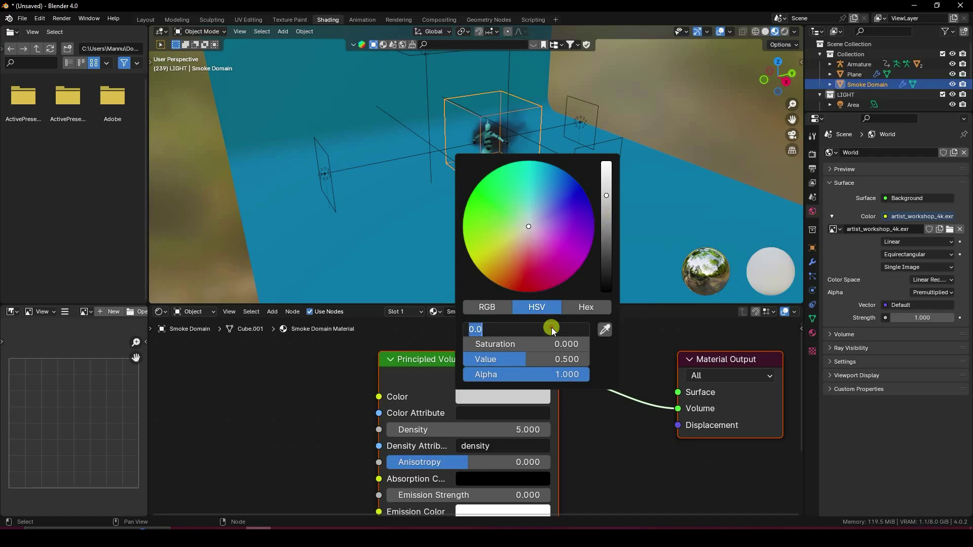
{"action": "key", "text": "Return"}
{"action": "left_click_drag", "start_coordinate": [535, 358], "coordinate": [558, 382]}
{"action": "left_click", "coordinate": [472, 429]}
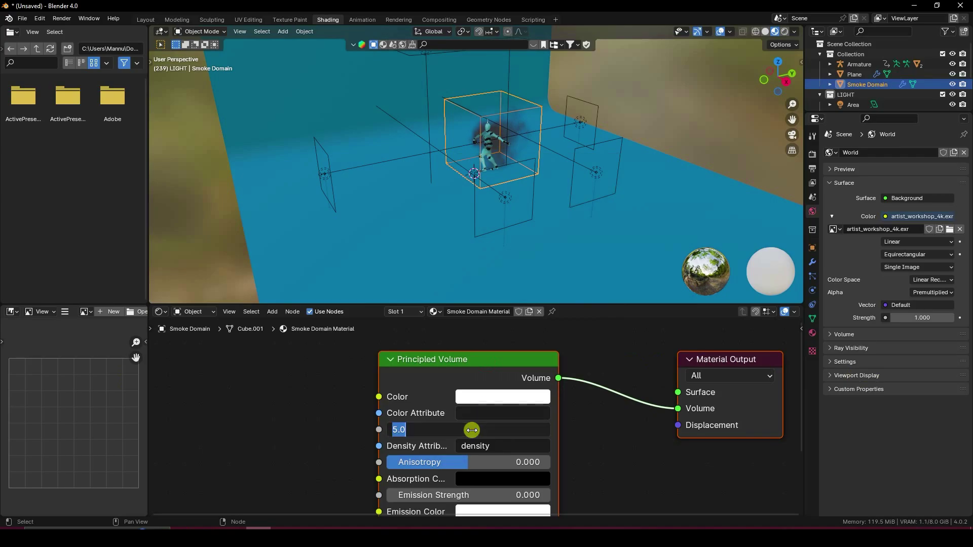
{"action": "key", "text": "Return"}
Back in Layout, add a camera inside a new Collection 3 and look through it
{"action": "left_click", "coordinate": [146, 20]}
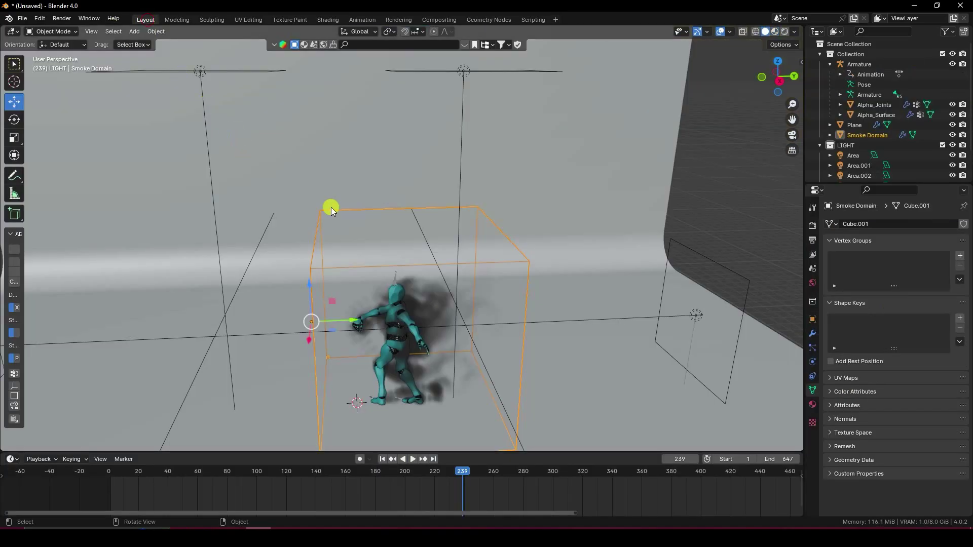
{"action": "scroll", "coordinate": [330, 208], "scroll_direction": "down", "scroll_amount": 6}
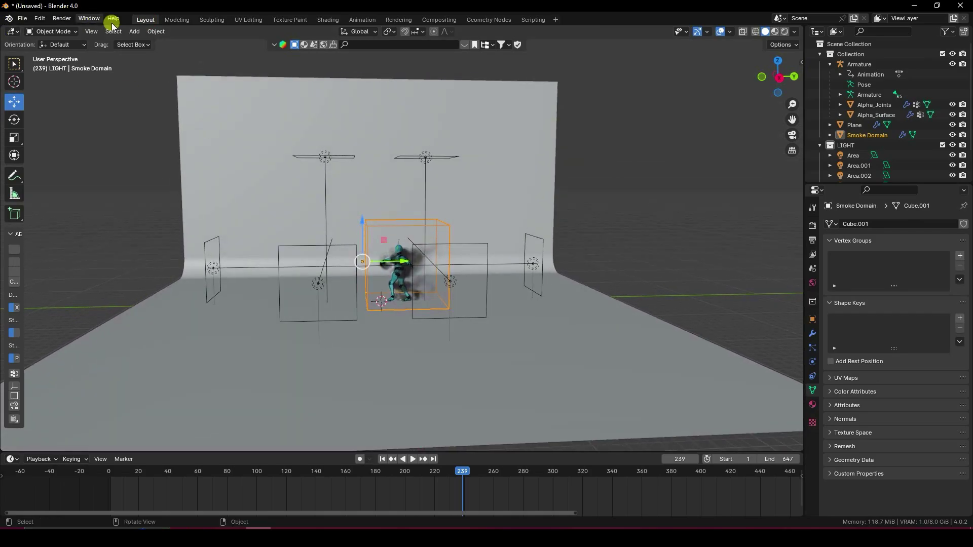
{"action": "left_click", "coordinate": [820, 54]}
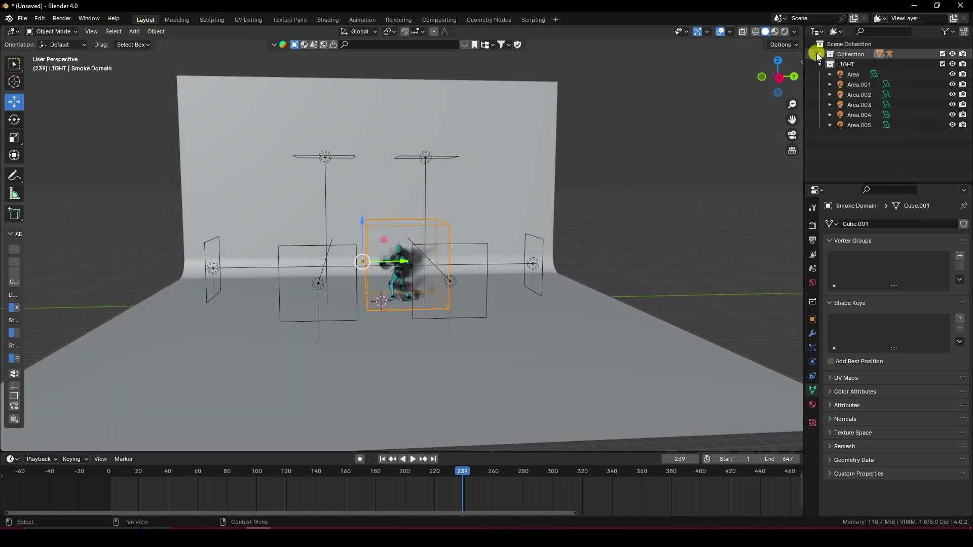
{"action": "right_click", "coordinate": [882, 150]}
{"action": "left_click", "coordinate": [877, 147]}
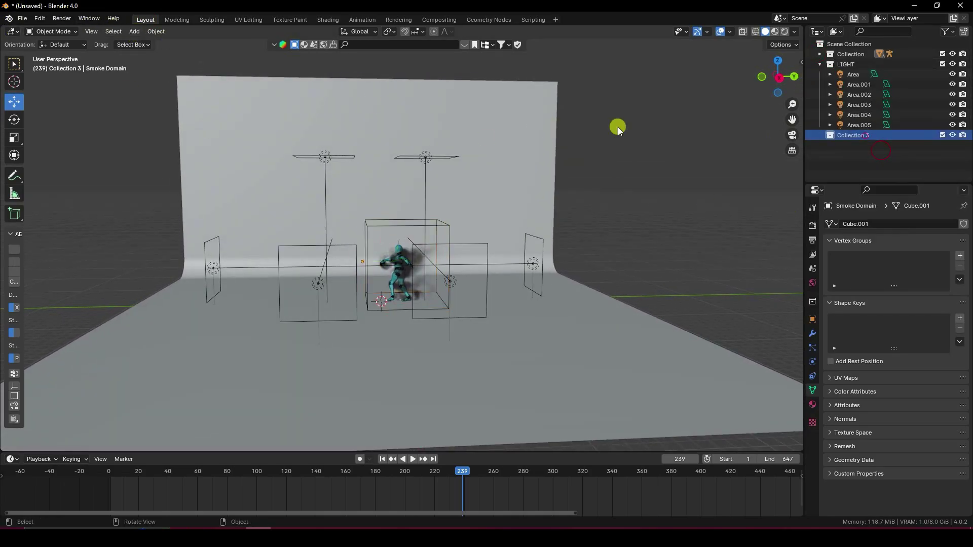
{"action": "left_click", "coordinate": [133, 31]}
{"action": "left_click", "coordinate": [167, 185]}
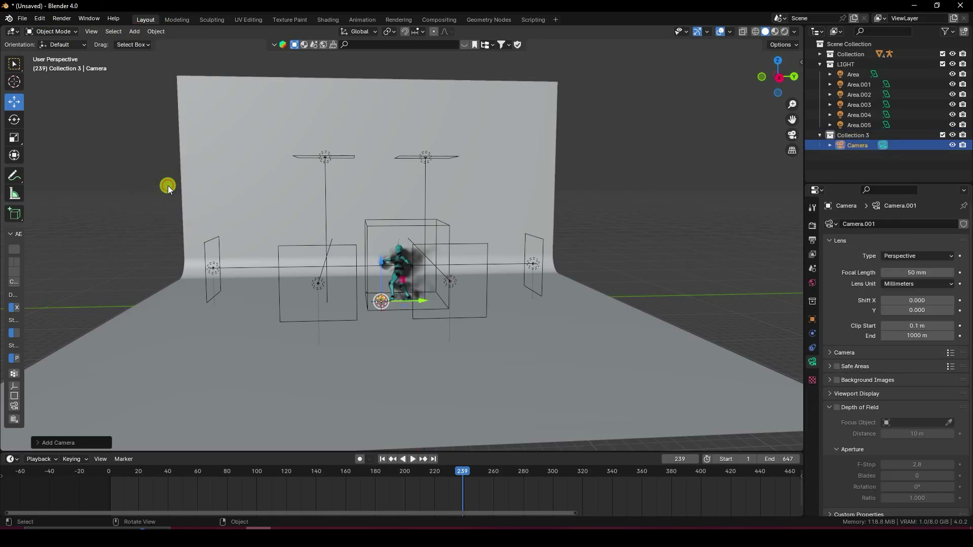
{"action": "scroll", "coordinate": [497, 324], "scroll_direction": "down", "scroll_amount": 2}
{"action": "middle_click_drag", "start_coordinate": [498, 324], "coordinate": [345, 330]}
{"action": "left_click_drag", "start_coordinate": [336, 271], "coordinate": [221, 219]}
{"action": "key", "text": "KP_0"}
Set the camera's rotation to 90°, 0°, 90°
{"action": "left_click", "coordinate": [856, 145]}
{"action": "left_click", "coordinate": [813, 320]}
{"action": "left_click", "coordinate": [922, 256]}
{"action": "left_click", "coordinate": [913, 290]}
{"action": "type", "text": "90"}
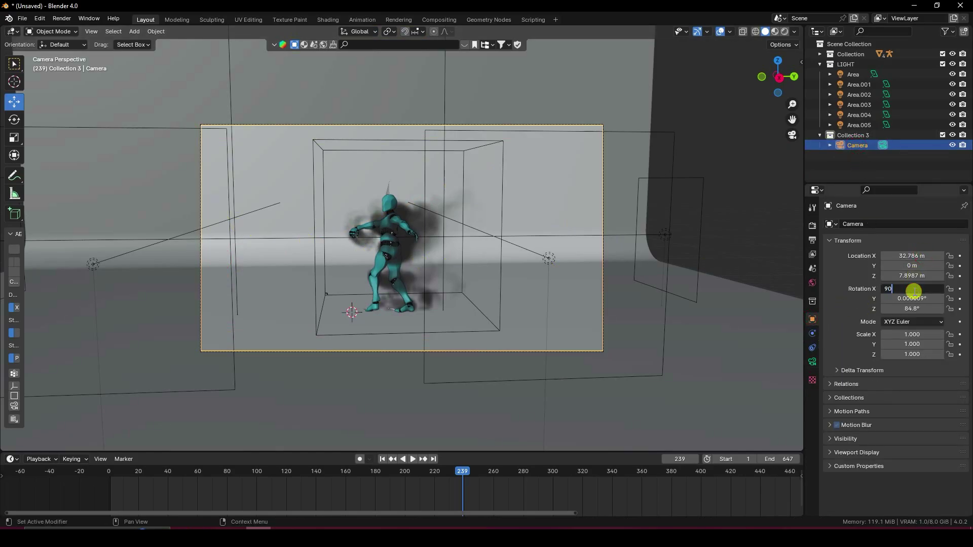
{"action": "left_click", "coordinate": [912, 298]}
{"action": "type", "text": "0"}
{"action": "left_click", "coordinate": [911, 308]}
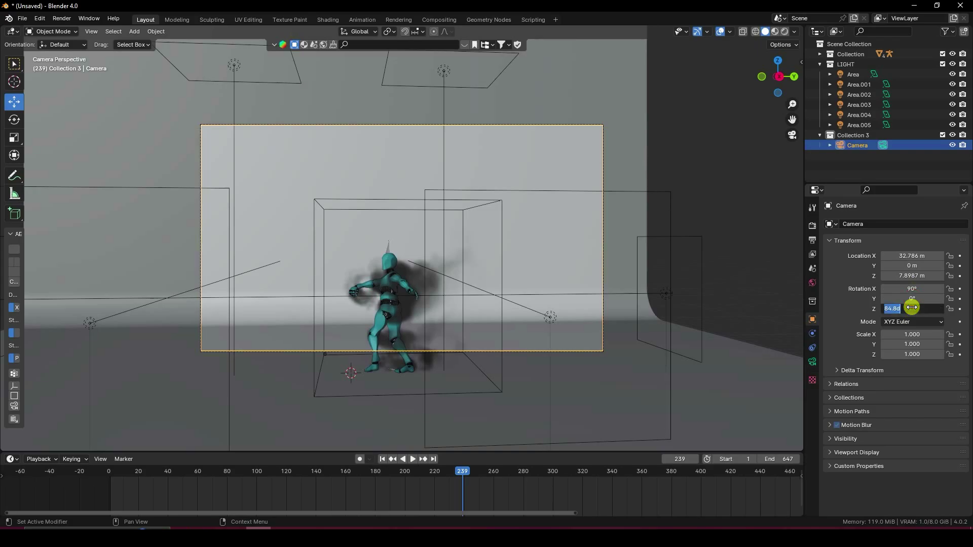
{"action": "type", "text": "90"}
{"action": "key", "text": "Return"}
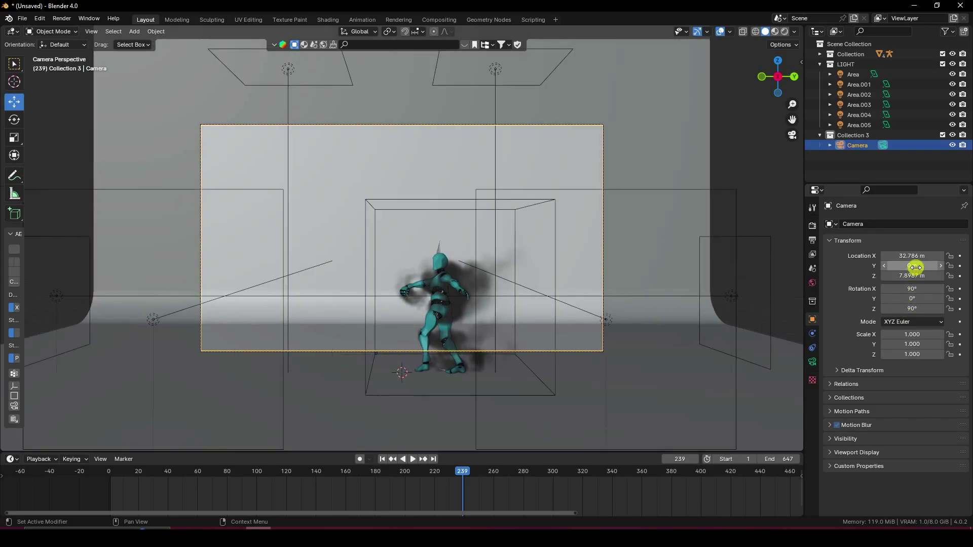
Roughly reposition the camera along Y, X and Z, and return to frame 1
{"action": "left_click_drag", "start_coordinate": [915, 267], "coordinate": [166, 269]}
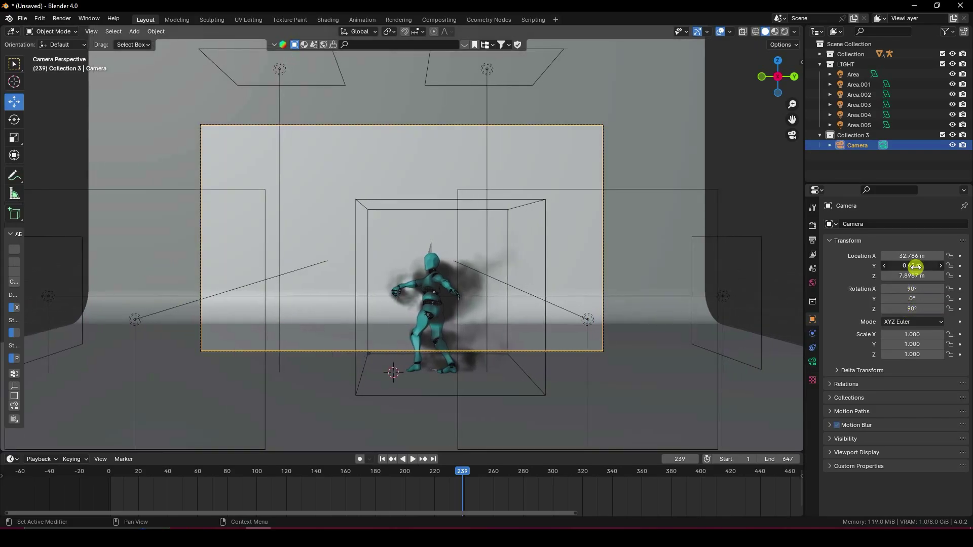
{"action": "key", "text": "Return"}
{"action": "left_click_drag", "start_coordinate": [857, 257], "coordinate": [520, 401]}
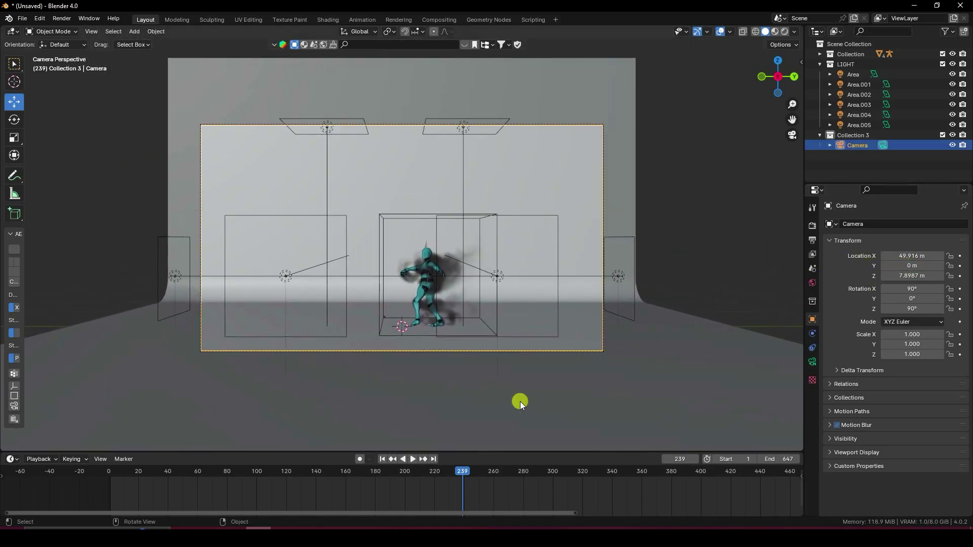
{"action": "left_click", "coordinate": [382, 458]}
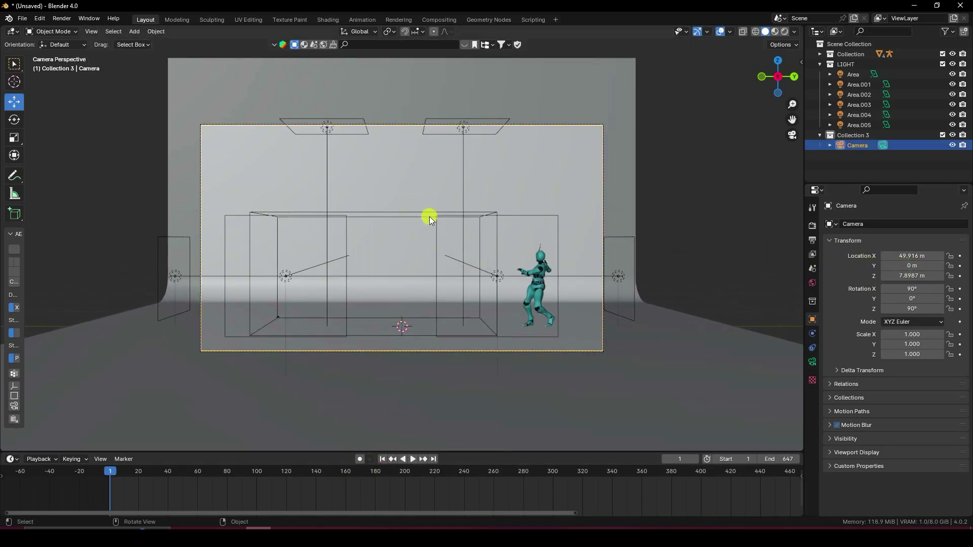
{"action": "scroll", "coordinate": [513, 272], "scroll_direction": "up", "scroll_amount": 2}
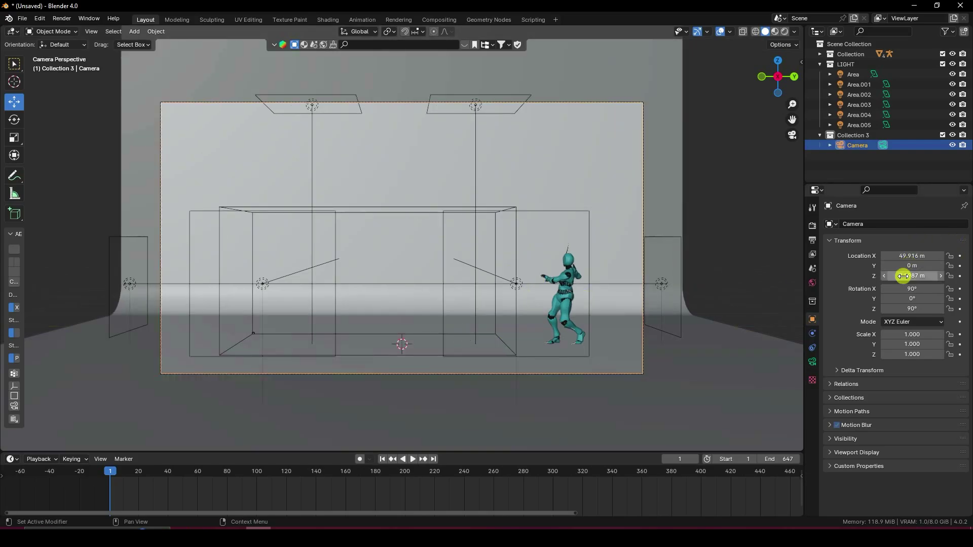
{"action": "mouse_move", "coordinate": [903, 276]}
{"action": "left_mouse_down"}
{"action": "mouse_move", "coordinate": [146, 275]}
{"action": "mouse_move", "coordinate": [907, 276]}
{"action": "mouse_move", "coordinate": [134, 256]}
{"action": "mouse_move", "coordinate": [906, 256]}
{"action": "mouse_move", "coordinate": [130, 265]}
{"action": "mouse_move", "coordinate": [857, 266]}
{"action": "mouse_move", "coordinate": [815, 269]}
{"action": "left_mouse_up"}
Set the camera's Location X to 50 m and Y to -2 m
{"action": "left_click", "coordinate": [904, 256]}
{"action": "type", "text": "50"}
{"action": "key", "text": "Return"}
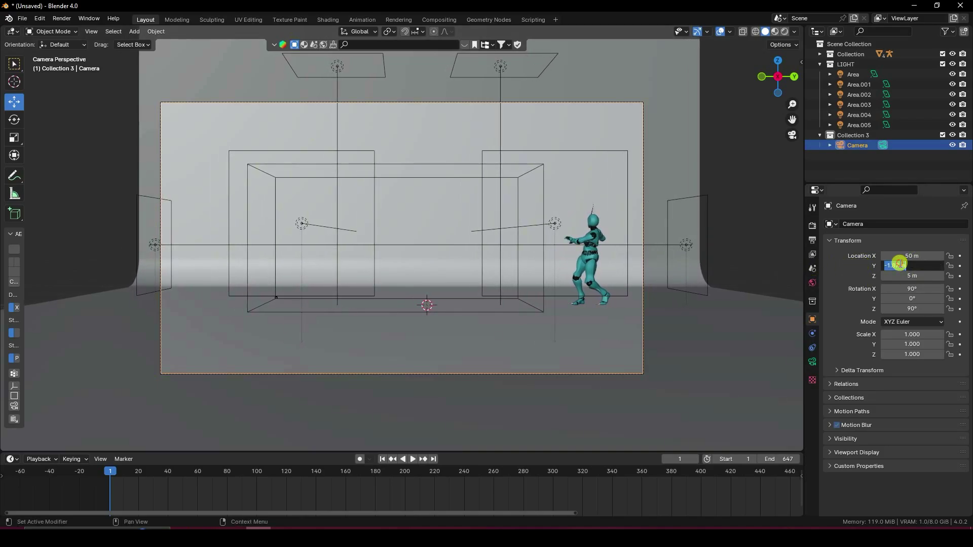
{"action": "left_click", "coordinate": [899, 263]}
{"action": "type", "text": "-2"}
{"action": "key", "text": "Return"}
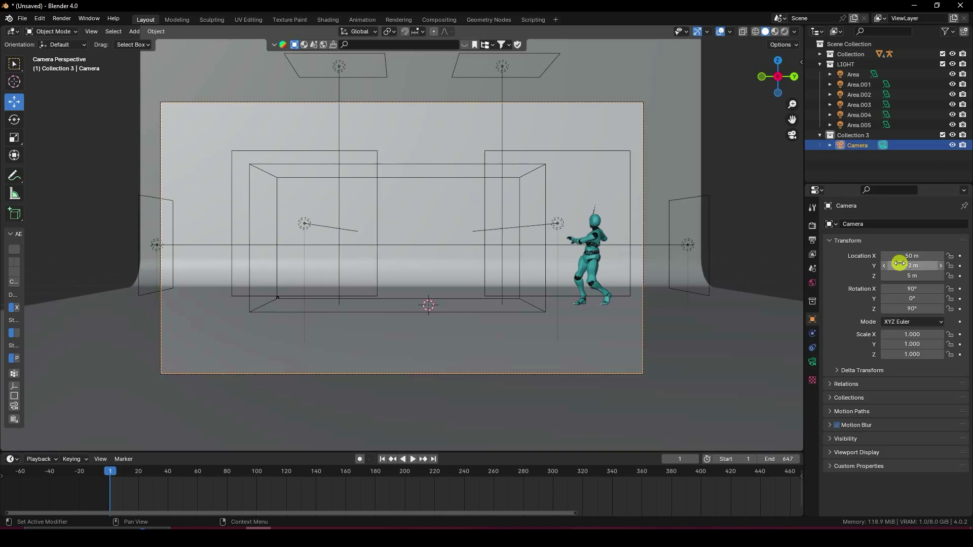
{"action": "scroll", "coordinate": [415, 145], "scroll_direction": "up", "scroll_amount": 3}
{"action": "scroll", "coordinate": [414, 132], "scroll_direction": "down", "scroll_amount": 3}
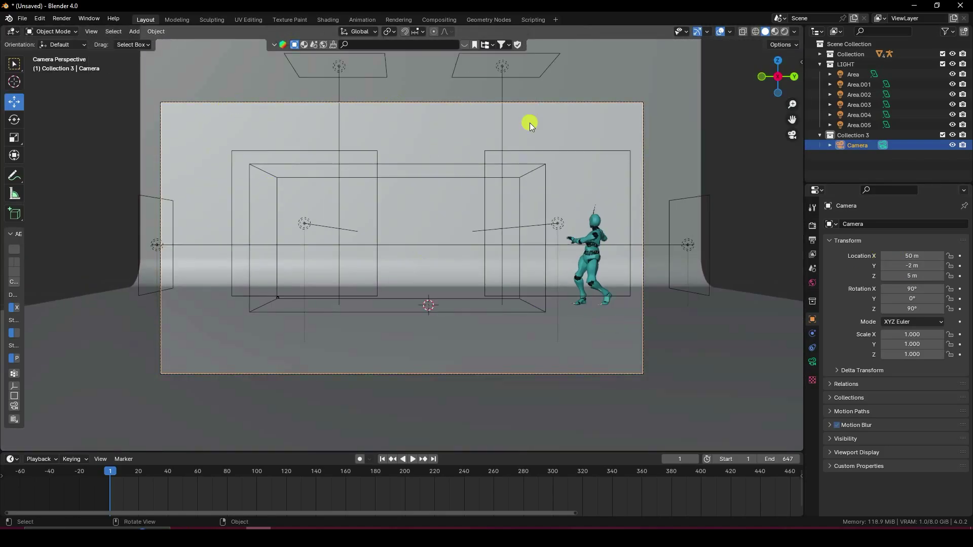
{"action": "scroll", "coordinate": [567, 136], "scroll_direction": "up", "scroll_amount": 2}
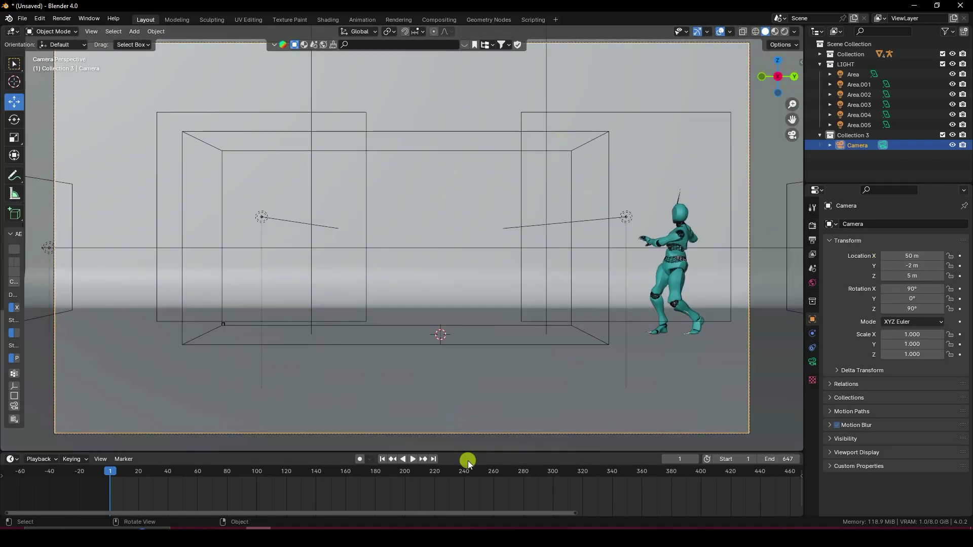
Render frame 240 as a still image, then close the render window
{"action": "left_click", "coordinate": [469, 471]}
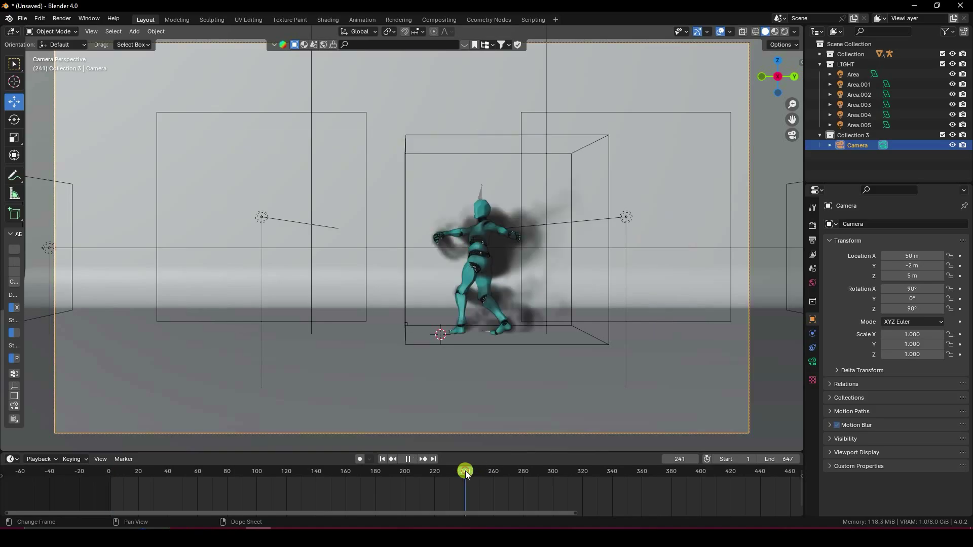
{"action": "left_click", "coordinate": [62, 18]}
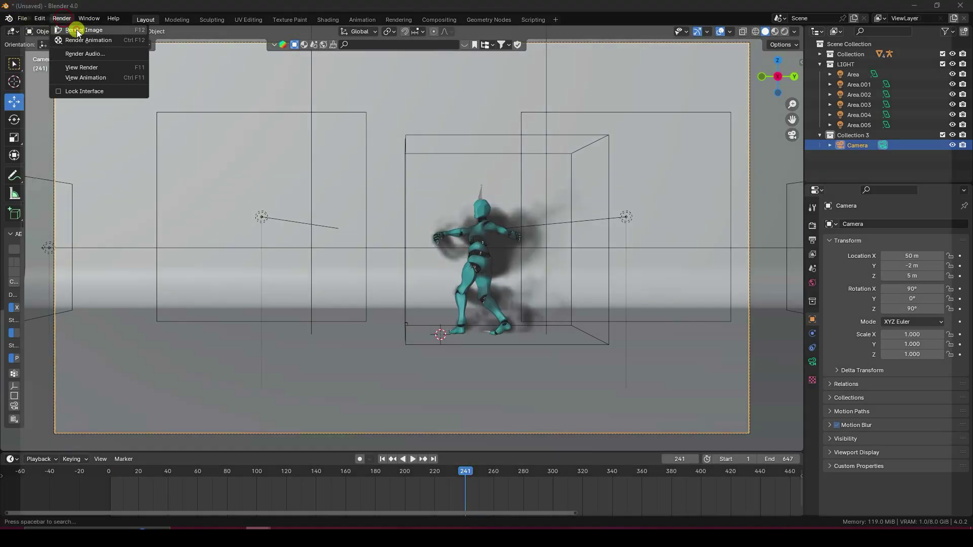
{"action": "left_click", "coordinate": [79, 31]}
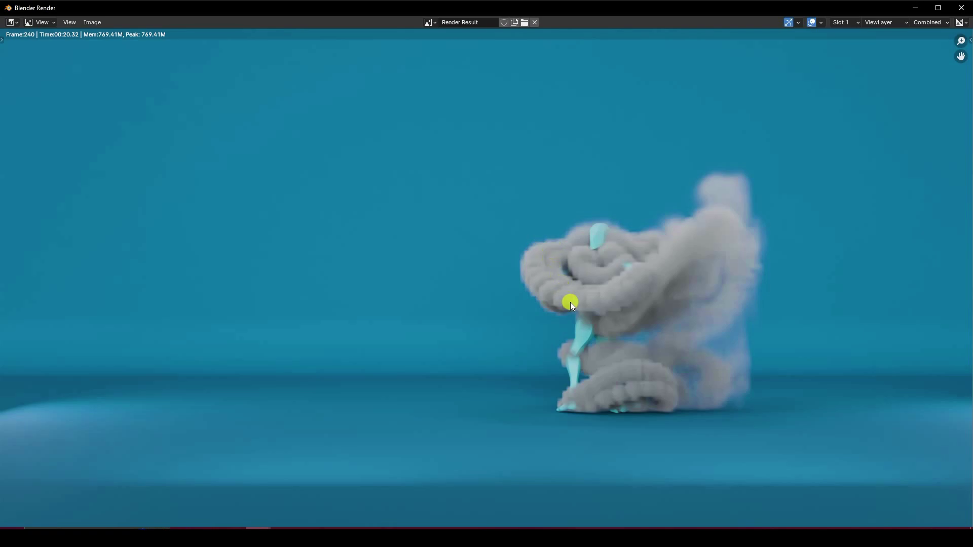
{"action": "left_click", "coordinate": [962, 9]}
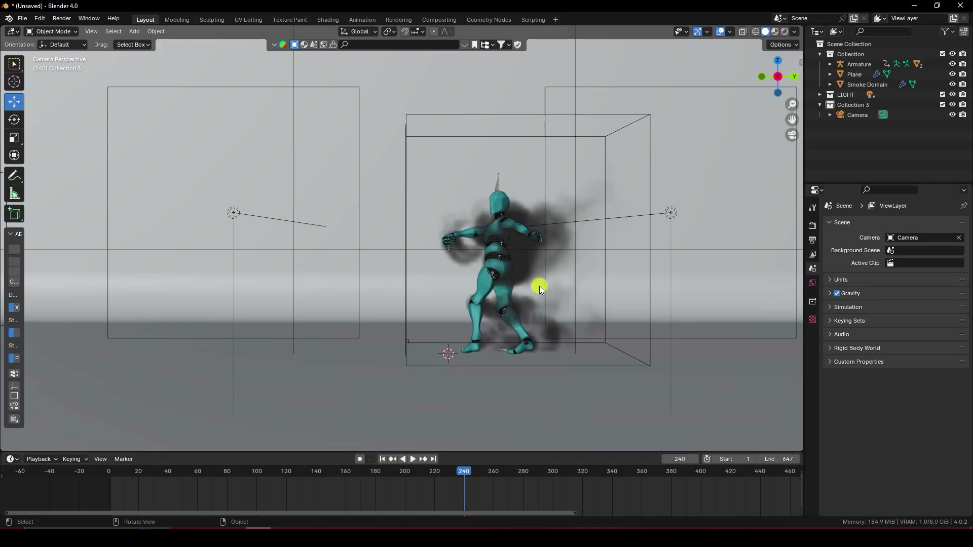
Add a cube to Collection 3 and scale it to 5 × 10 × 5
{"action": "right_click", "coordinate": [842, 136]}
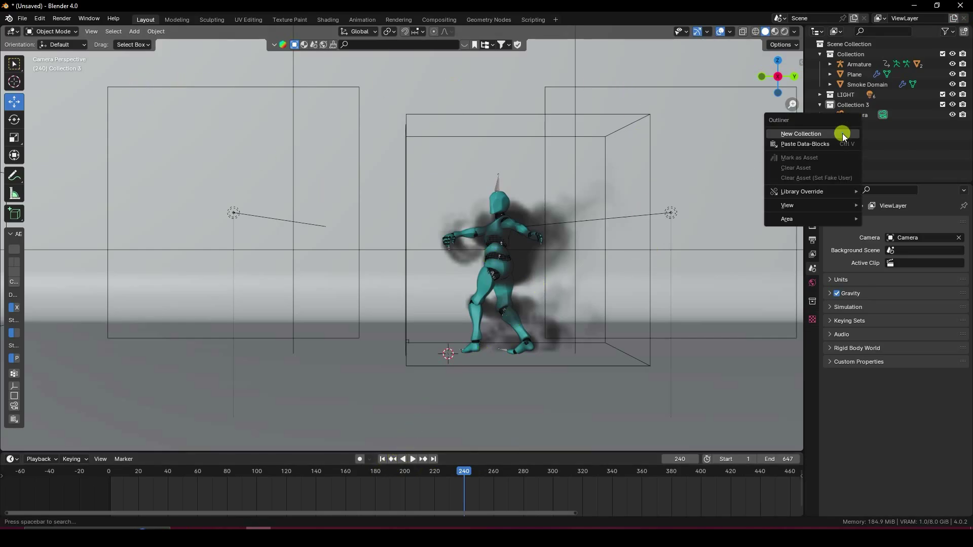
{"action": "left_click", "coordinate": [855, 105]}
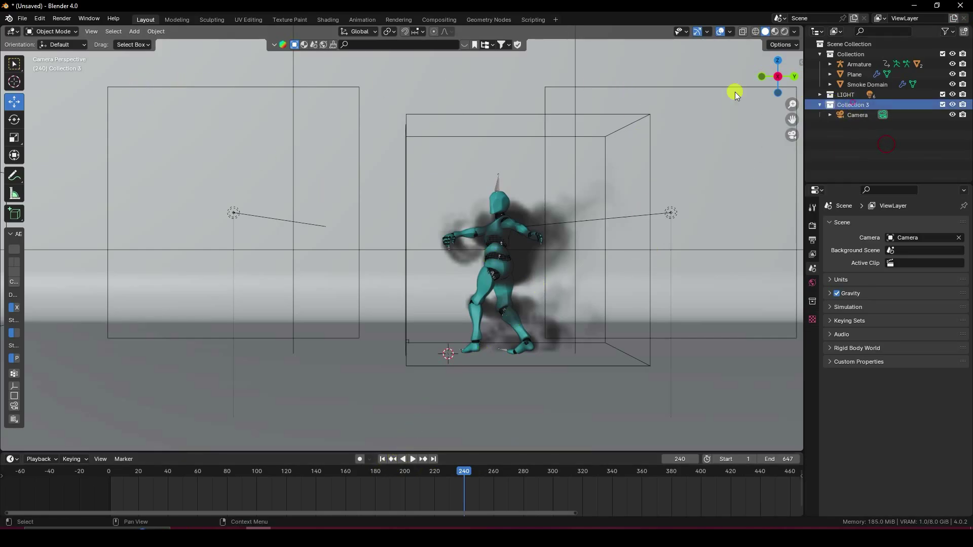
{"action": "left_click", "coordinate": [134, 32]}
{"action": "mouse_move", "coordinate": [150, 44]}
{"action": "left_click", "coordinate": [256, 53]}
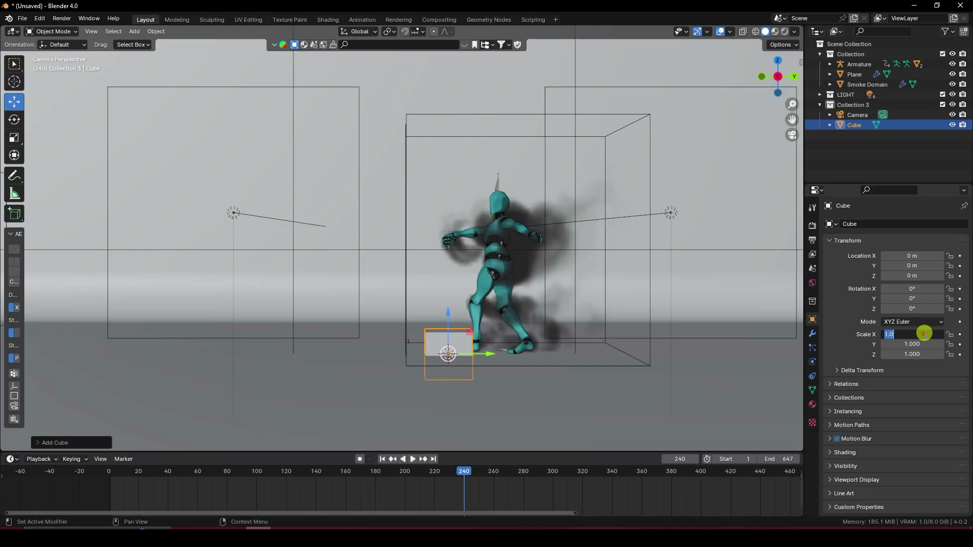
{"action": "type", "text": "5"}
{"action": "key", "text": "Tab"}
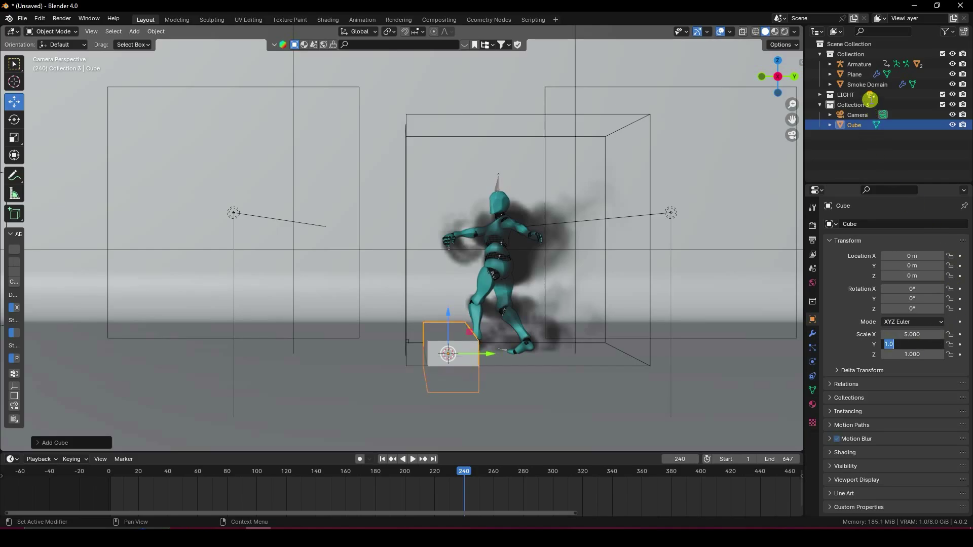
{"action": "type", "text": "1"}
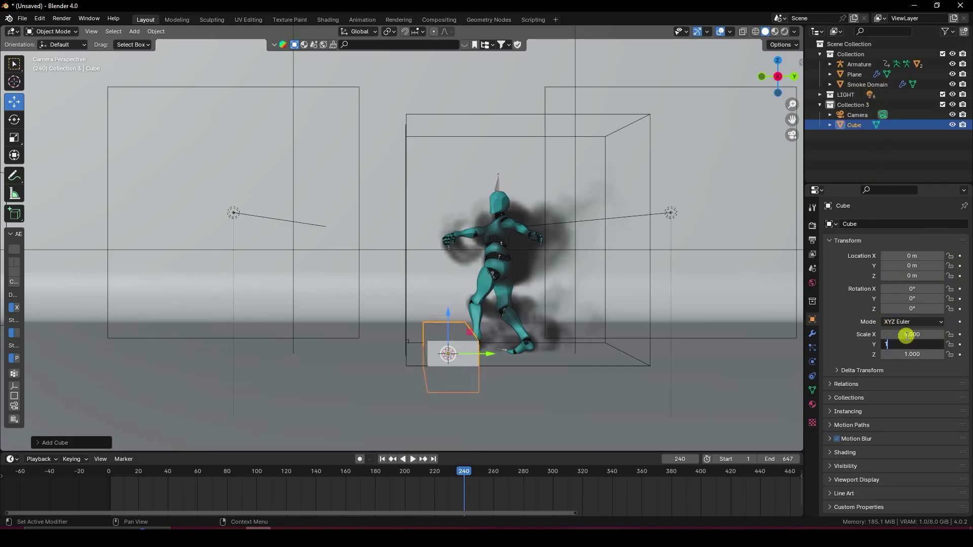
{"action": "type", "text": "0"}
{"action": "key", "text": "Tab"}
{"action": "key", "text": "Return"}
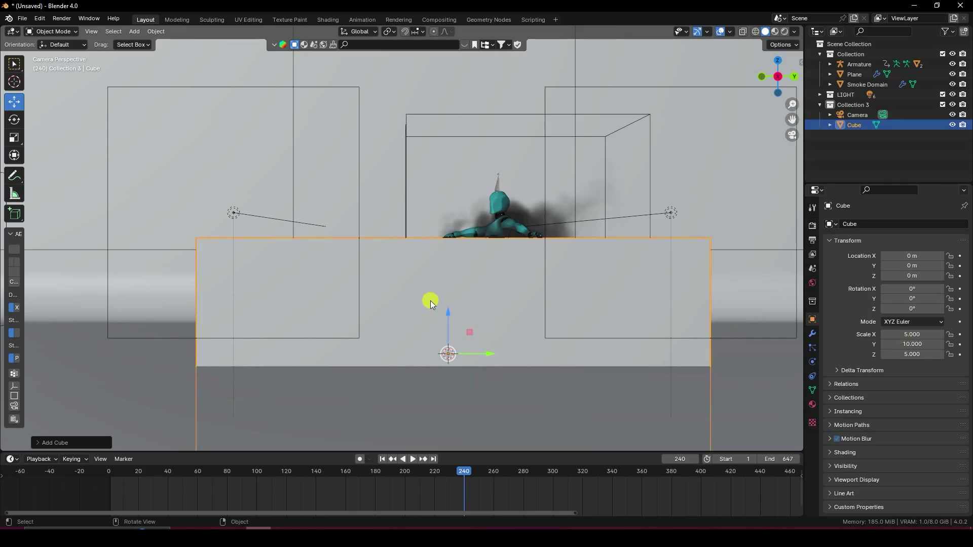
Return to frame 1 and copy the Smoke Domain's X location (-0.22514) to the cube
{"action": "scroll", "coordinate": [393, 266], "scroll_direction": "down", "scroll_amount": 4}
{"action": "middle_click_drag", "start_coordinate": [393, 267], "coordinate": [403, 318]}
{"action": "scroll", "coordinate": [376, 265], "scroll_direction": "down", "scroll_amount": 4}
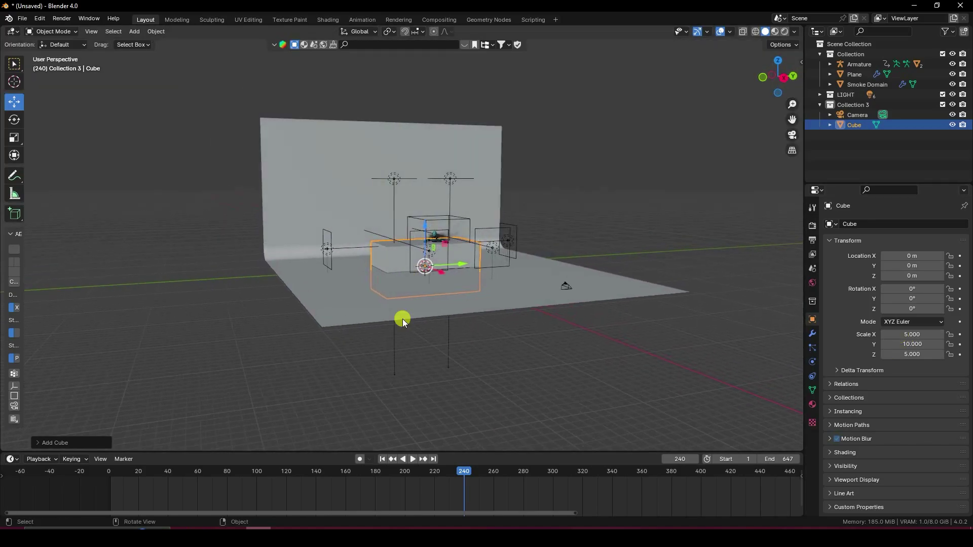
{"action": "left_click", "coordinate": [382, 459]}
{"action": "scroll", "coordinate": [389, 274], "scroll_direction": "up", "scroll_amount": 6}
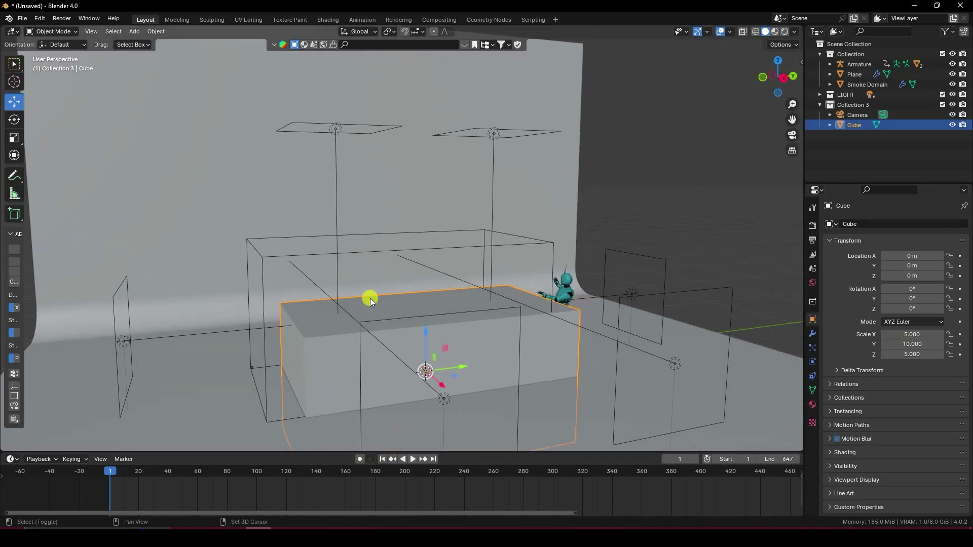
{"action": "left_click", "coordinate": [390, 259]}
{"action": "scroll", "coordinate": [397, 332], "scroll_direction": "down", "scroll_amount": 8}
{"action": "middle_click_drag", "start_coordinate": [397, 332], "coordinate": [441, 328]}
{"action": "scroll", "coordinate": [420, 327], "scroll_direction": "up", "scroll_amount": 5}
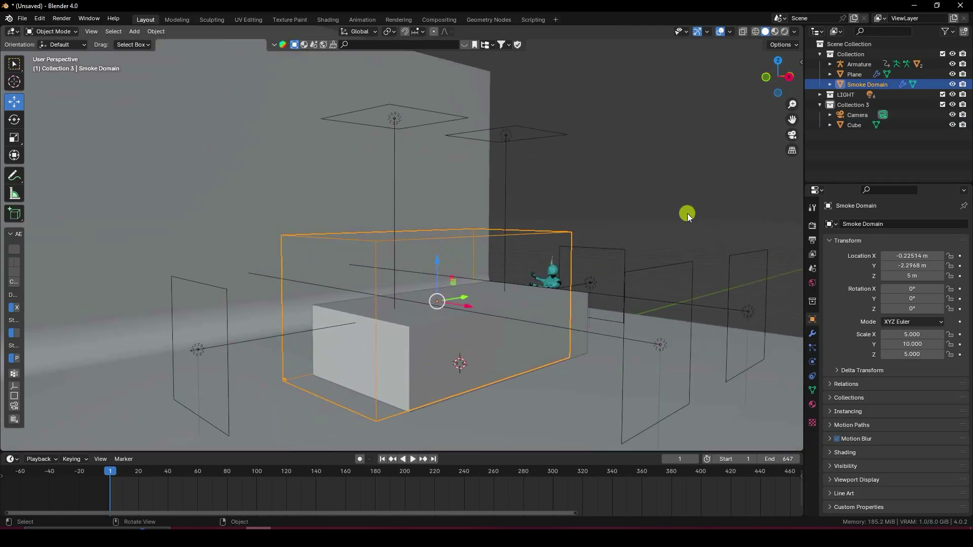
{"action": "left_click", "coordinate": [888, 255]}
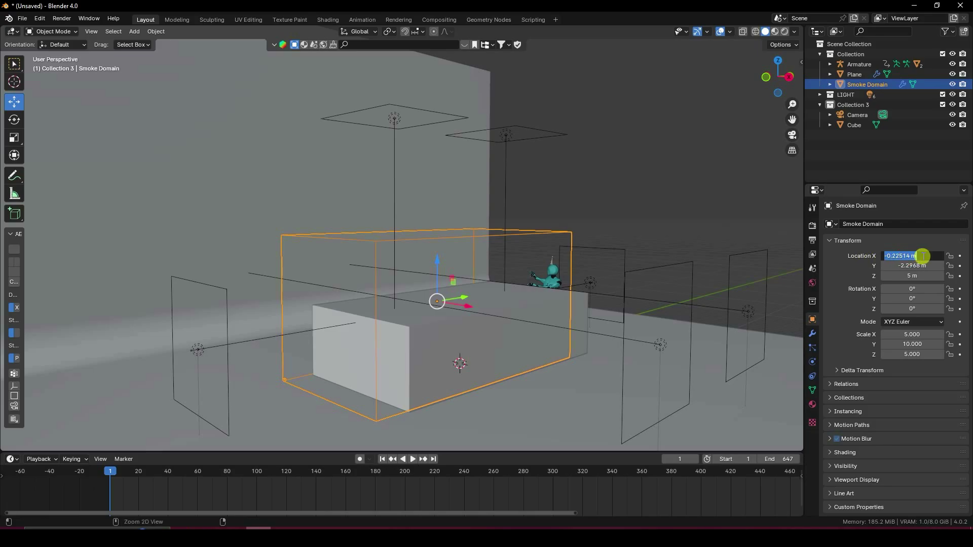
{"action": "left_click", "coordinate": [854, 125]}
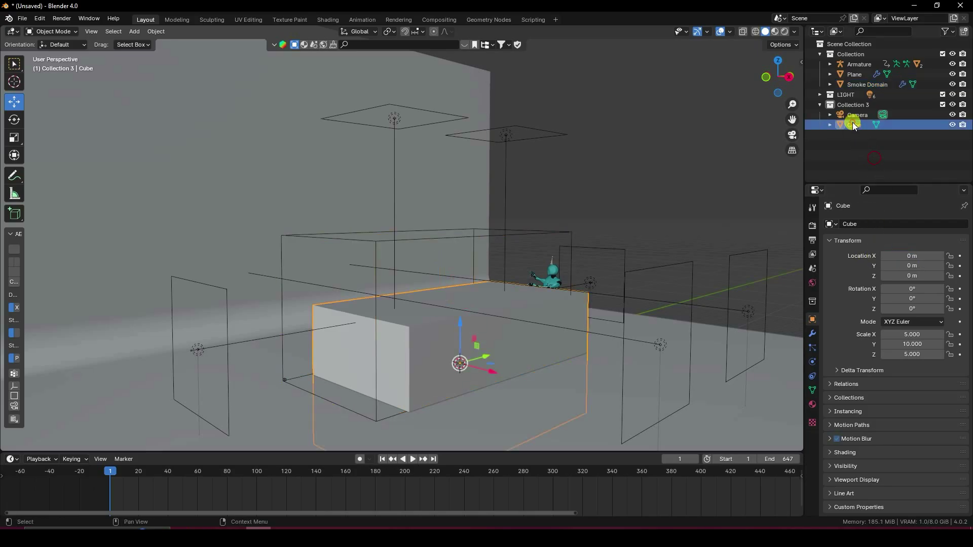
{"action": "left_click", "coordinate": [898, 254]}
{"action": "key", "text": "Return"}
Set the cube's Y location to -2.2968 m and Z to 5 m, matching the Smoke Domain
{"action": "left_click", "coordinate": [860, 86]}
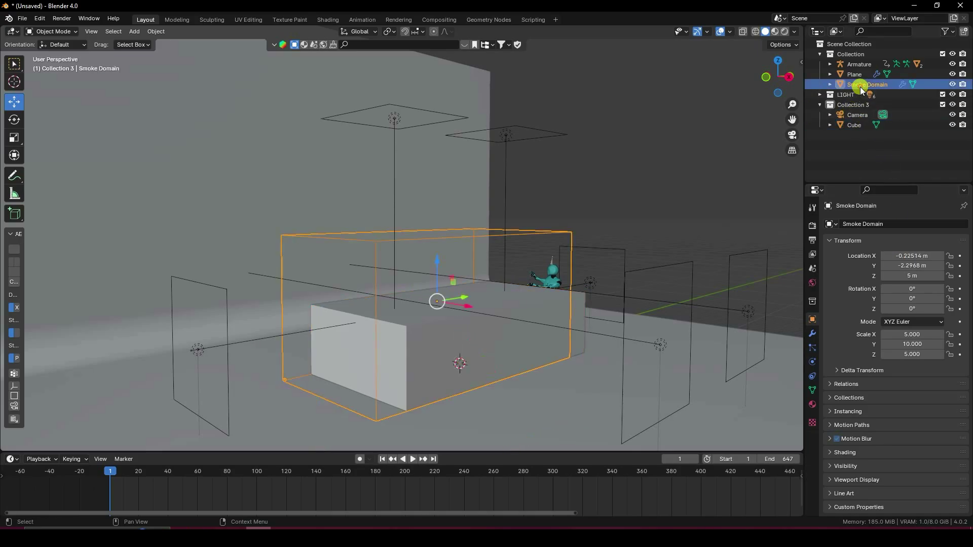
{"action": "left_click", "coordinate": [905, 266]}
{"action": "key", "text": "ctrl+c"}
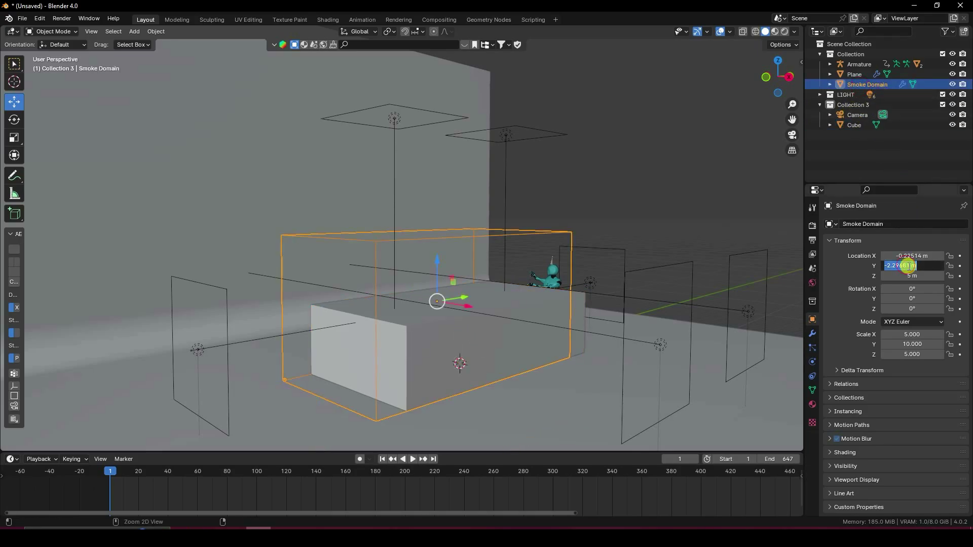
{"action": "left_click", "coordinate": [857, 125]}
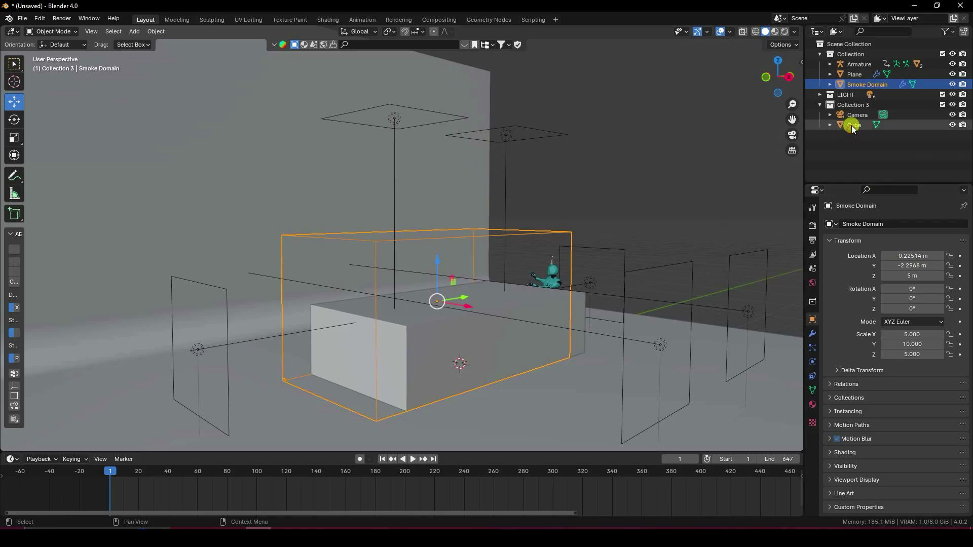
{"action": "left_click", "coordinate": [857, 125]}
{"action": "left_click", "coordinate": [900, 265]}
{"action": "key", "text": "ctrl+v"}
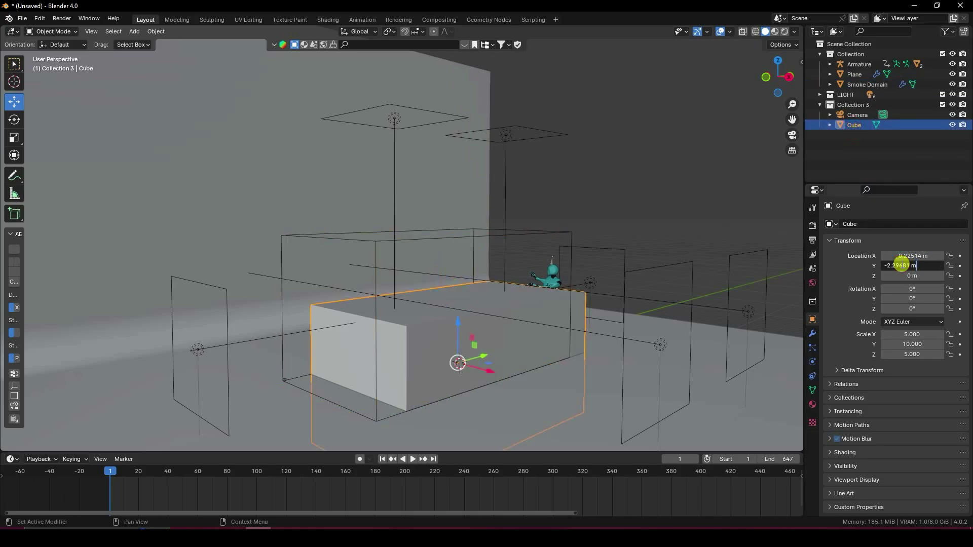
{"action": "key", "text": "Return"}
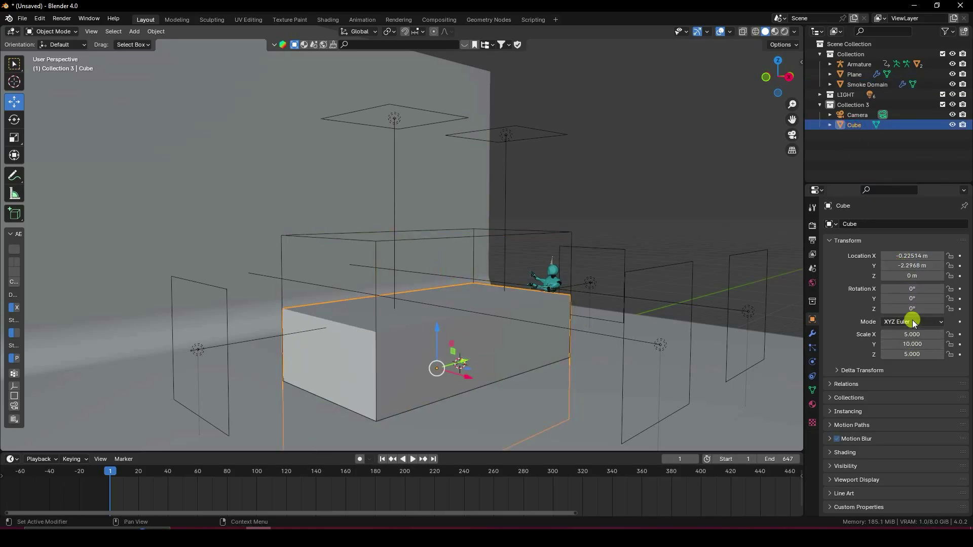
{"action": "left_click", "coordinate": [858, 82]}
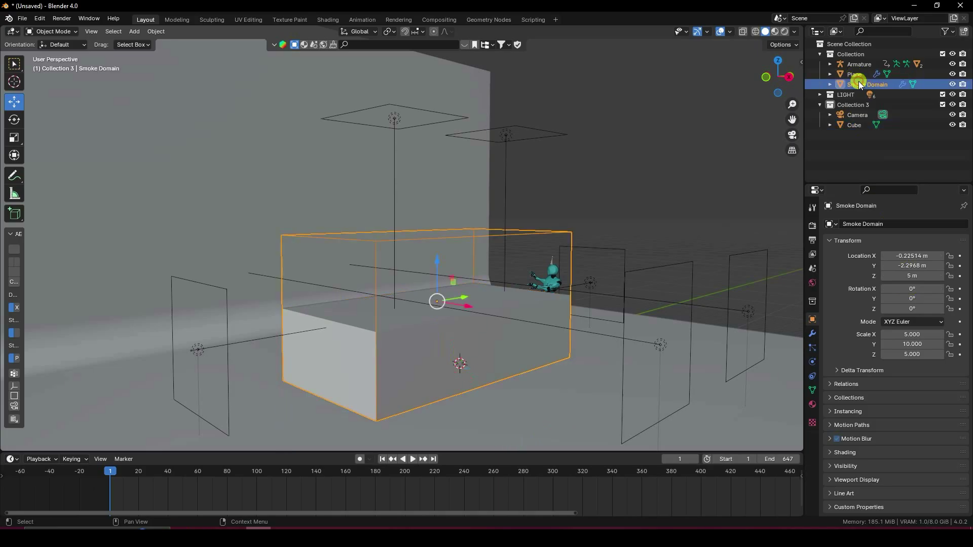
{"action": "left_click", "coordinate": [870, 125]}
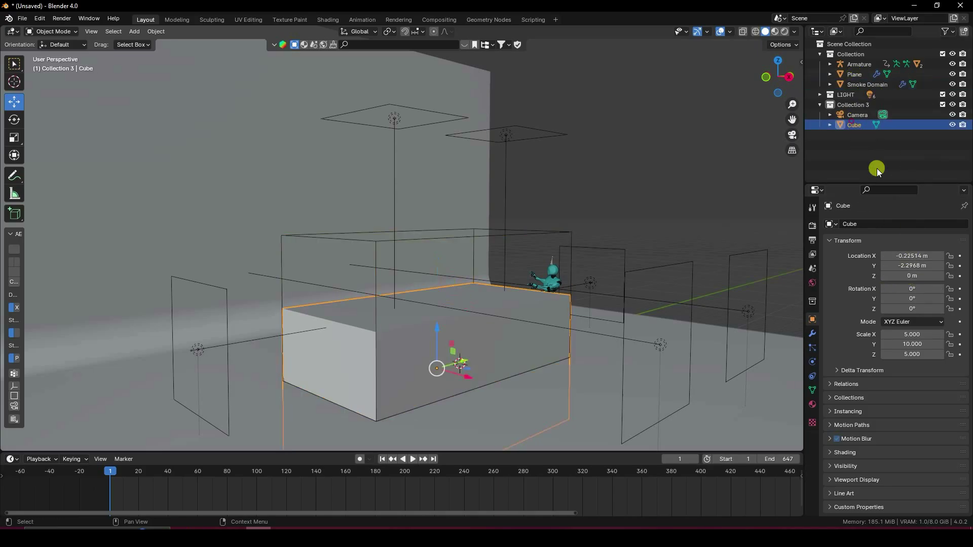
{"action": "double_click", "coordinate": [904, 275]}
{"action": "type", "text": "5"}
{"action": "key", "text": "Return"}
Add a Wireframe modifier to the cube and thin its thickness to 0.01 m
{"action": "middle_click_drag", "start_coordinate": [469, 293], "coordinate": [438, 282]}
{"action": "scroll", "coordinate": [378, 288], "scroll_direction": "up", "scroll_amount": 3}
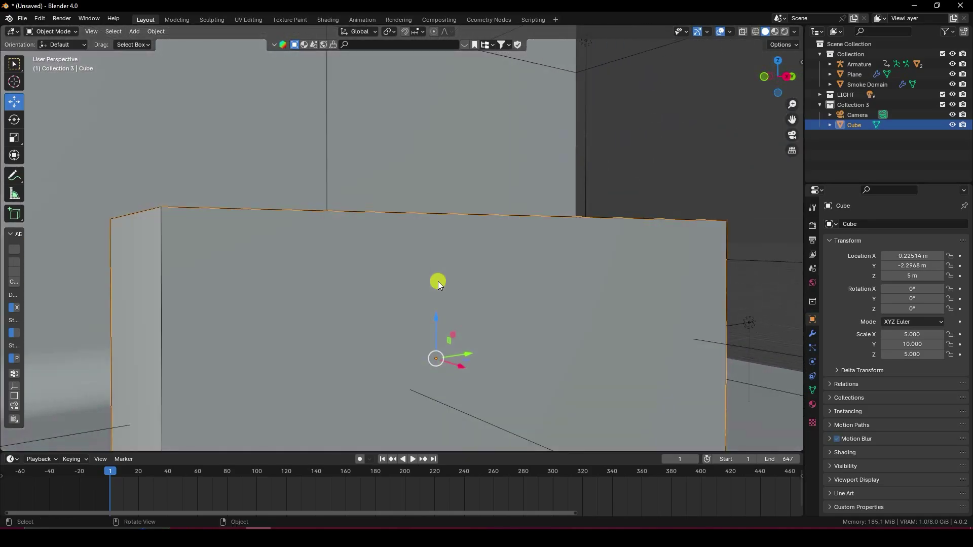
{"action": "left_click", "coordinate": [812, 339]}
{"action": "left_click", "coordinate": [845, 226]}
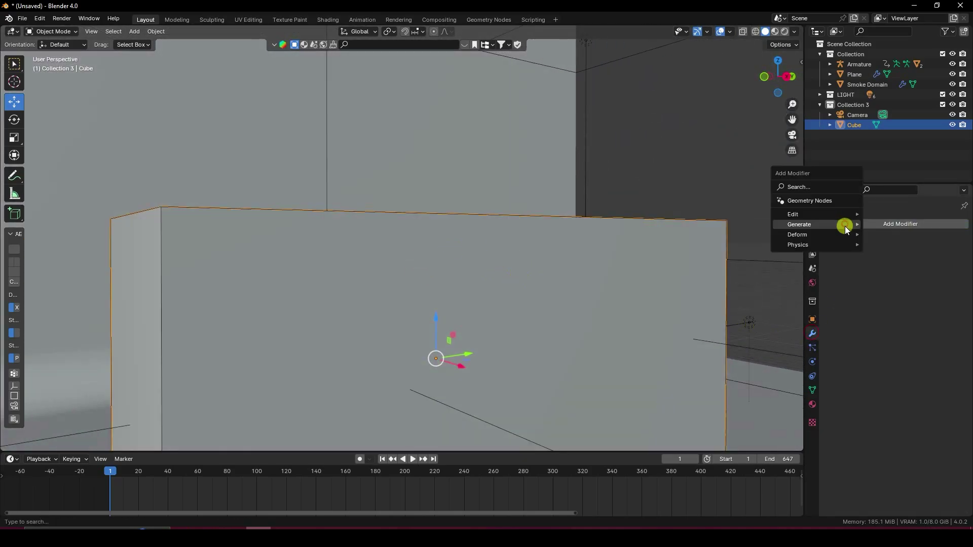
{"action": "mouse_move", "coordinate": [850, 227]}
{"action": "left_click", "coordinate": [895, 395]}
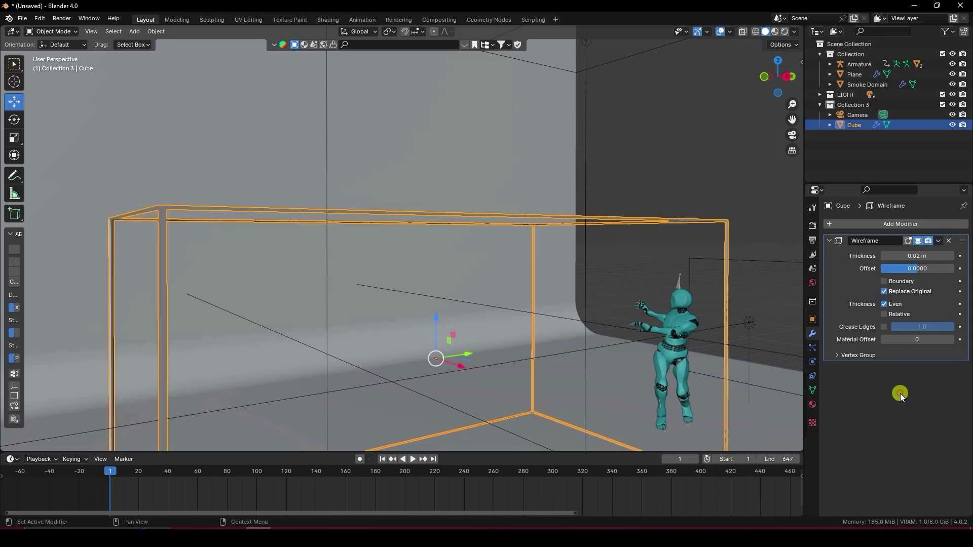
{"action": "left_click_drag", "start_coordinate": [894, 256], "coordinate": [884, 256]}
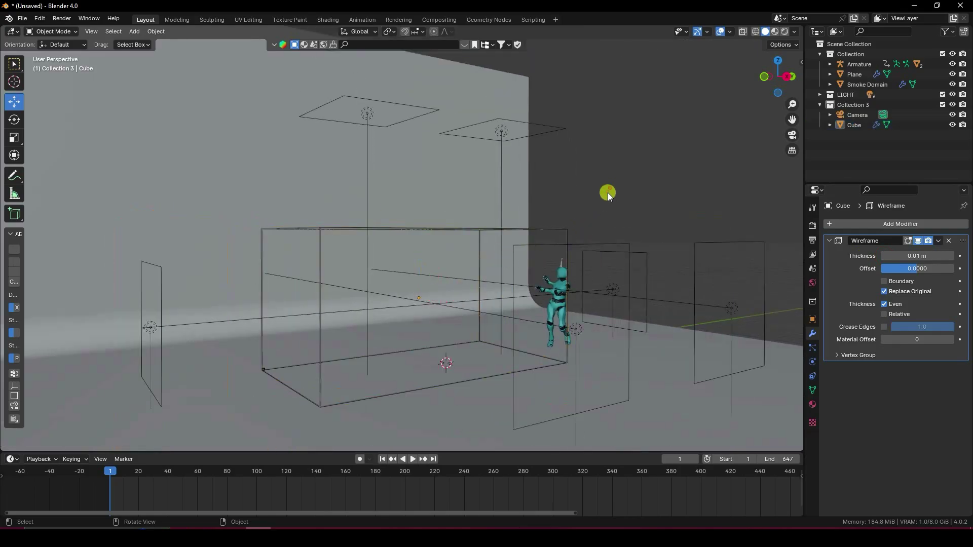
{"action": "scroll", "coordinate": [636, 227], "scroll_direction": "up", "scroll_amount": 2}
Give the cube a new white material and view the scene through the camera
{"action": "left_click", "coordinate": [851, 121]}
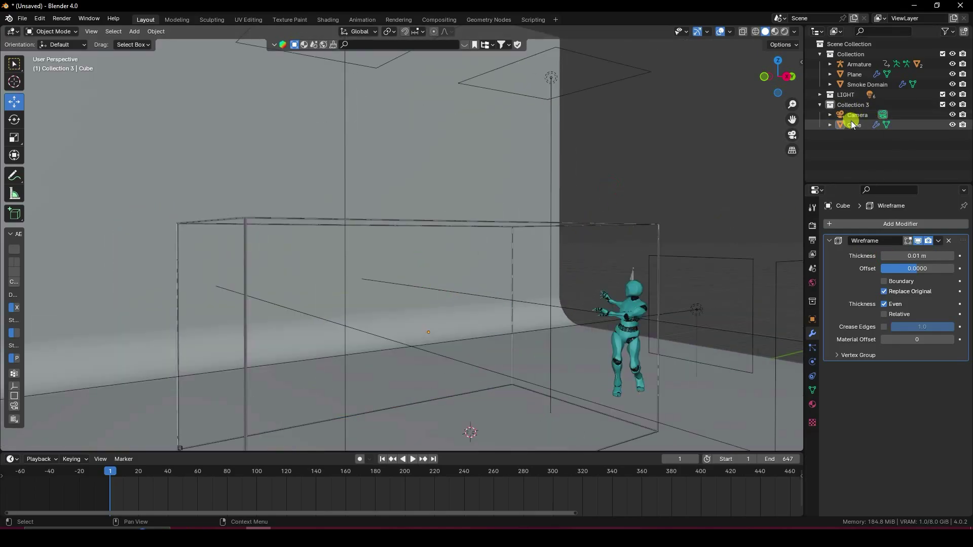
{"action": "left_click", "coordinate": [812, 404]}
{"action": "left_click", "coordinate": [856, 263]}
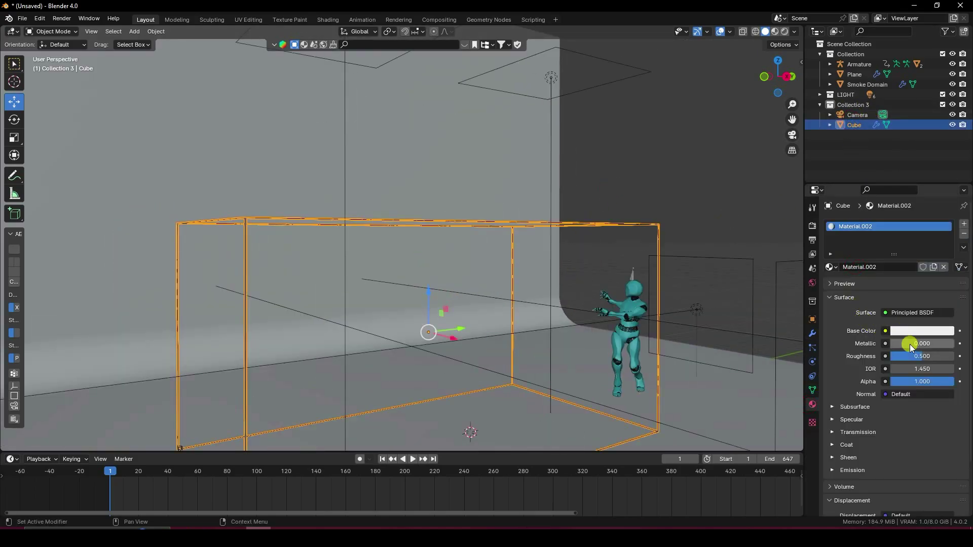
{"action": "left_click", "coordinate": [726, 238]}
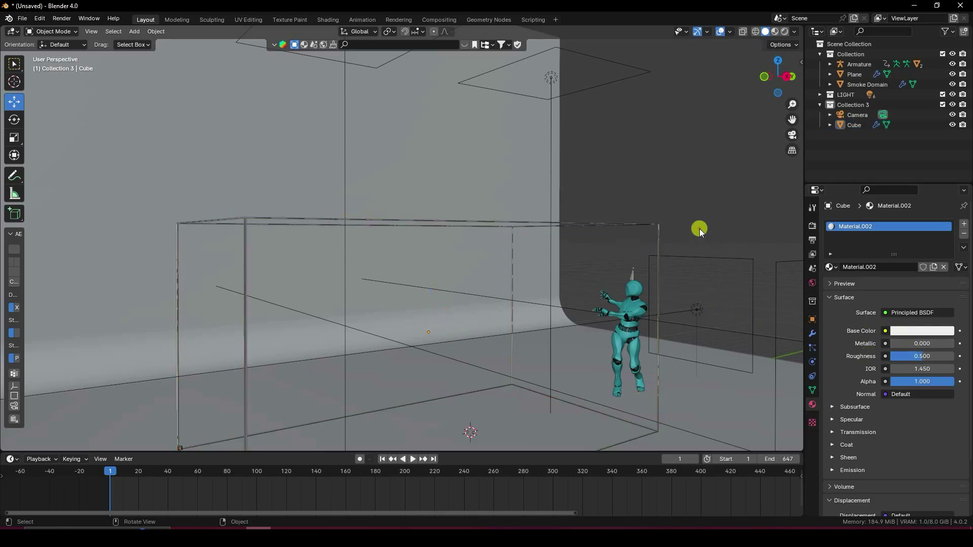
{"action": "key", "text": "KP_0"}
{"action": "key", "text": "Home"}
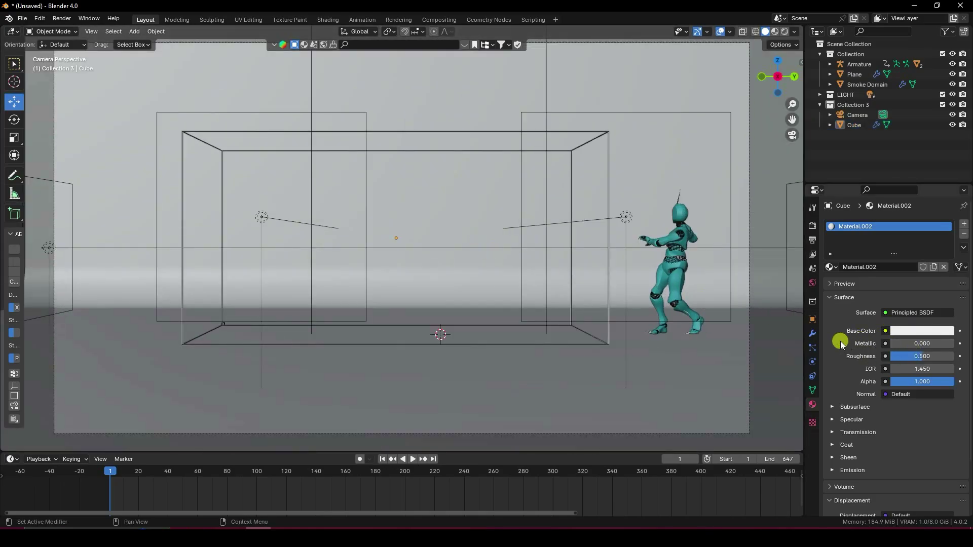
{"action": "left_click", "coordinate": [813, 361]}
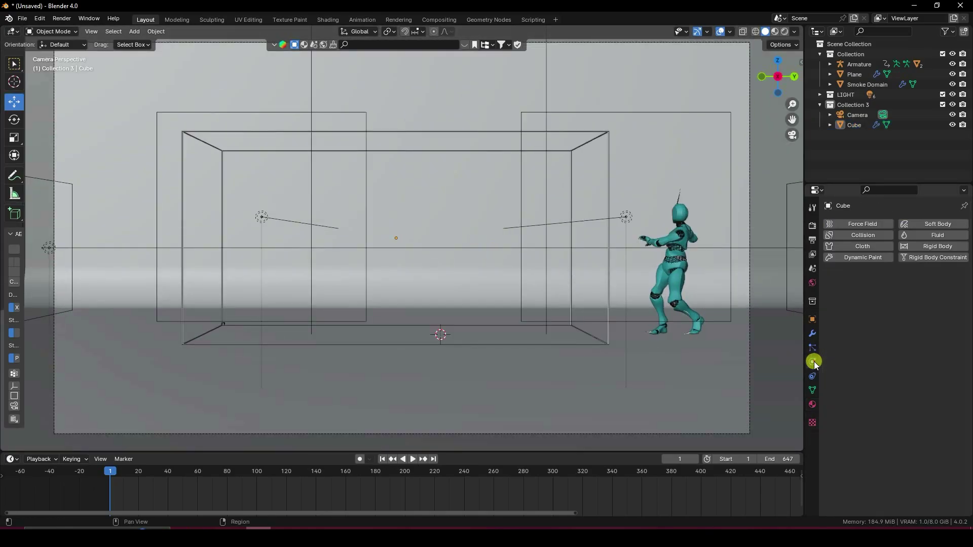
Free the Smoke Domain's baked simulation cache
{"action": "left_click", "coordinate": [867, 85]}
{"action": "scroll", "coordinate": [839, 388], "scroll_direction": "down", "scroll_amount": 10}
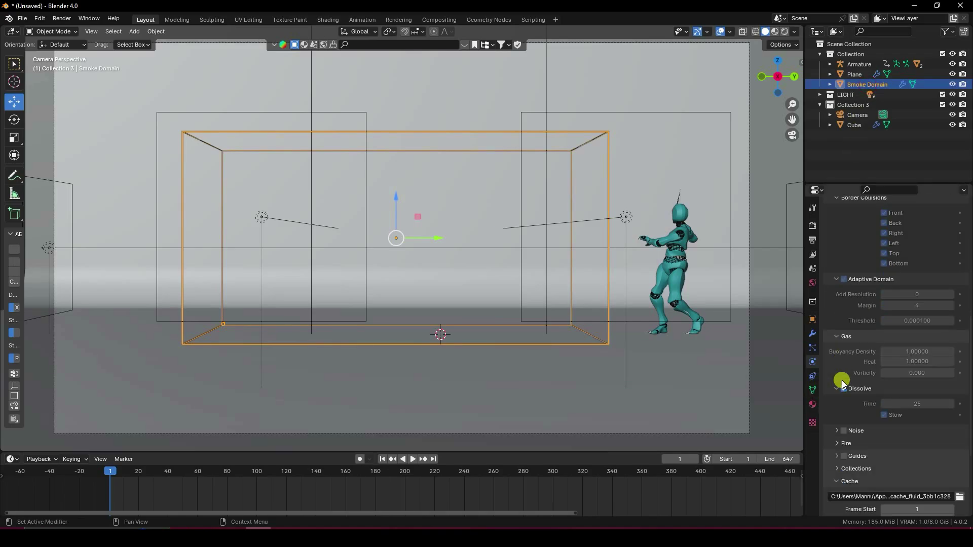
{"action": "scroll", "coordinate": [844, 380], "scroll_direction": "down", "scroll_amount": 5}
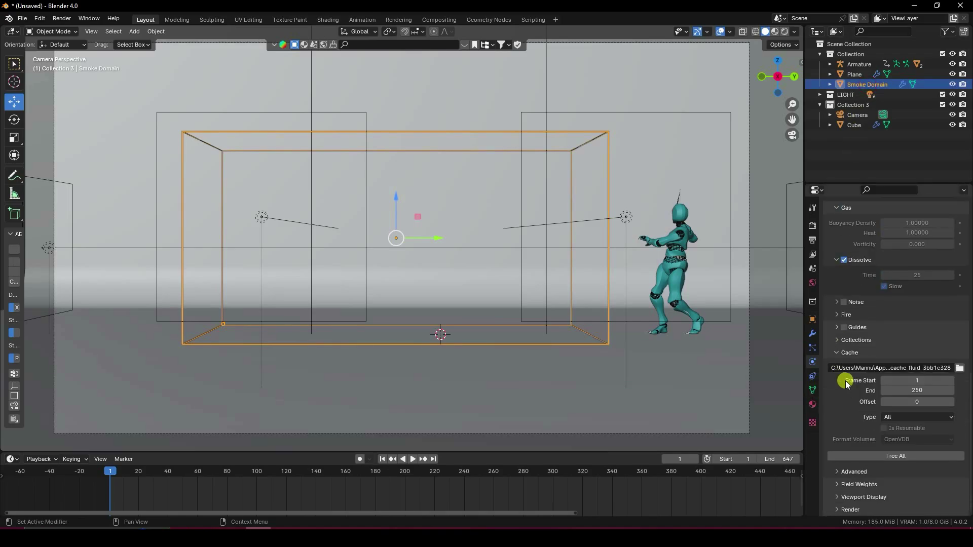
{"action": "left_click", "coordinate": [890, 454]}
{"action": "scroll", "coordinate": [892, 455], "scroll_direction": "up", "scroll_amount": 12}
{"action": "scroll", "coordinate": [892, 455], "scroll_direction": "up", "scroll_amount": 4}
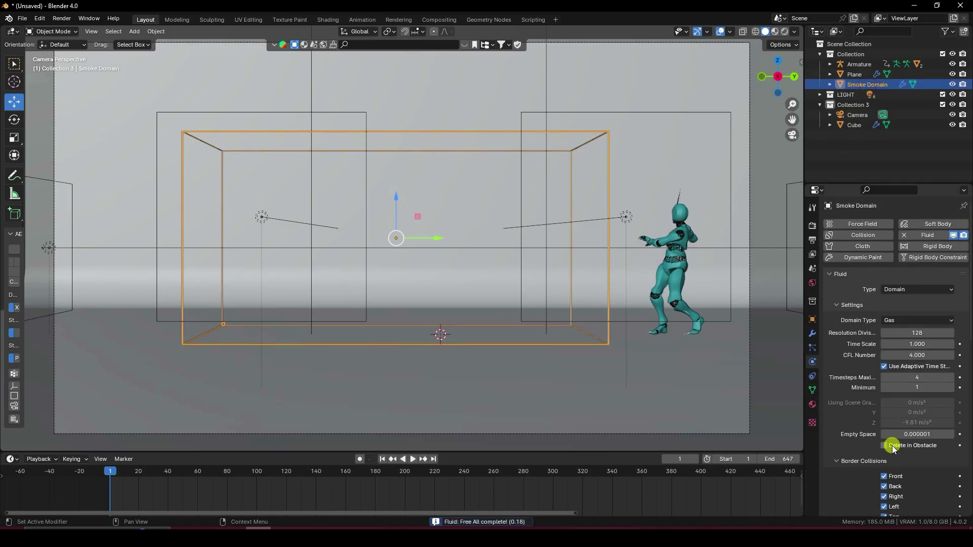
Raise the Smoke Domain's resolution divisions from 128 to 256
{"action": "double_click", "coordinate": [917, 334]}
{"action": "type", "text": "25"}
{"action": "type", "text": "2"}
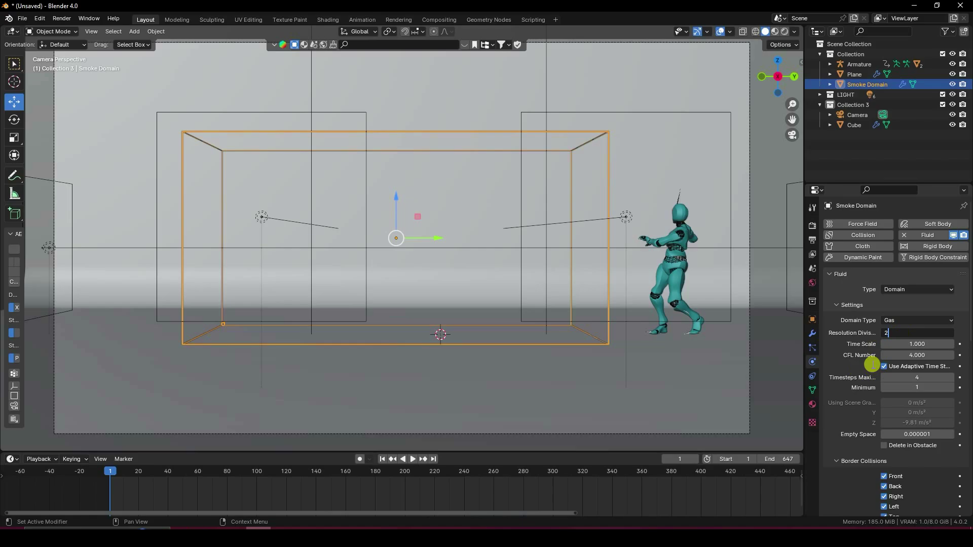
{"action": "type", "text": "56"}
{"action": "key", "text": "Return"}
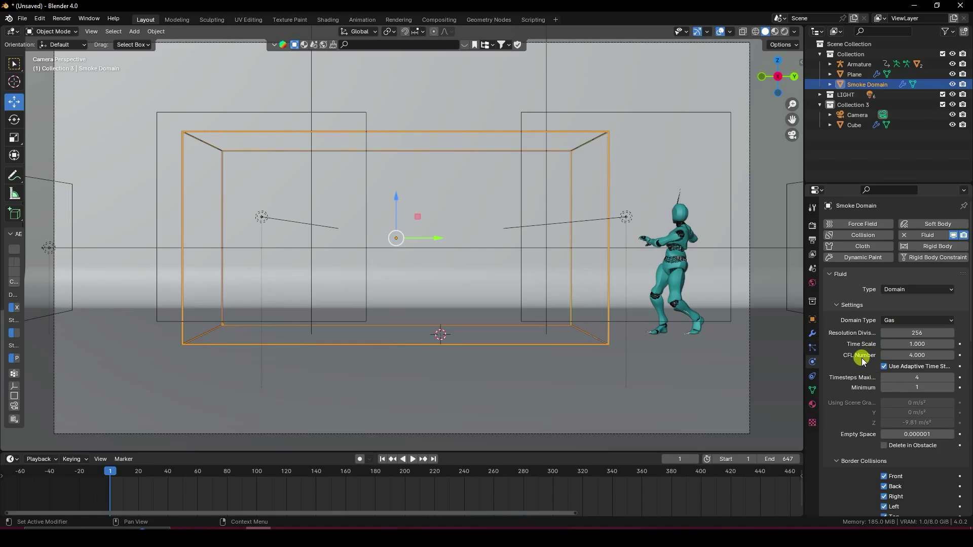
{"action": "scroll", "coordinate": [862, 360], "scroll_direction": "down", "scroll_amount": 10}
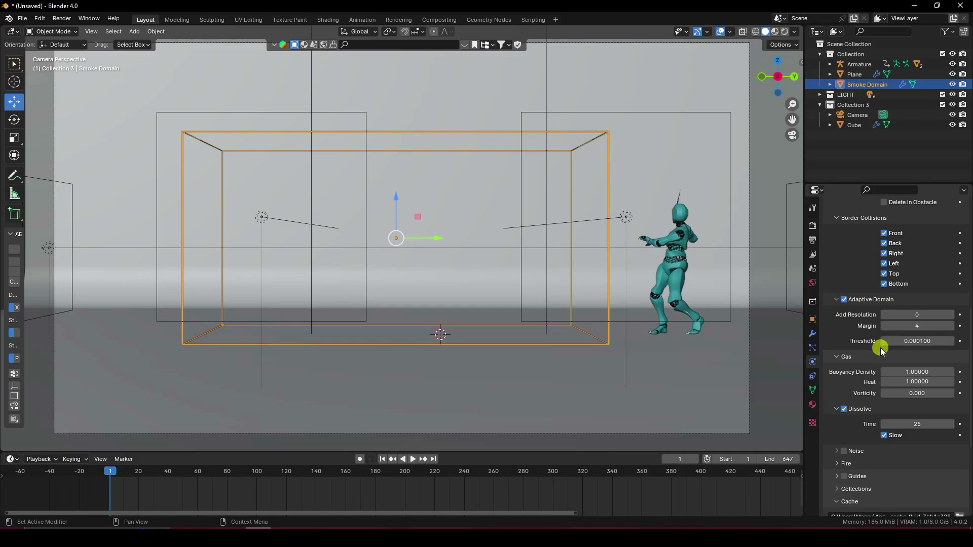
{"action": "scroll", "coordinate": [868, 445], "scroll_direction": "down", "scroll_amount": 6}
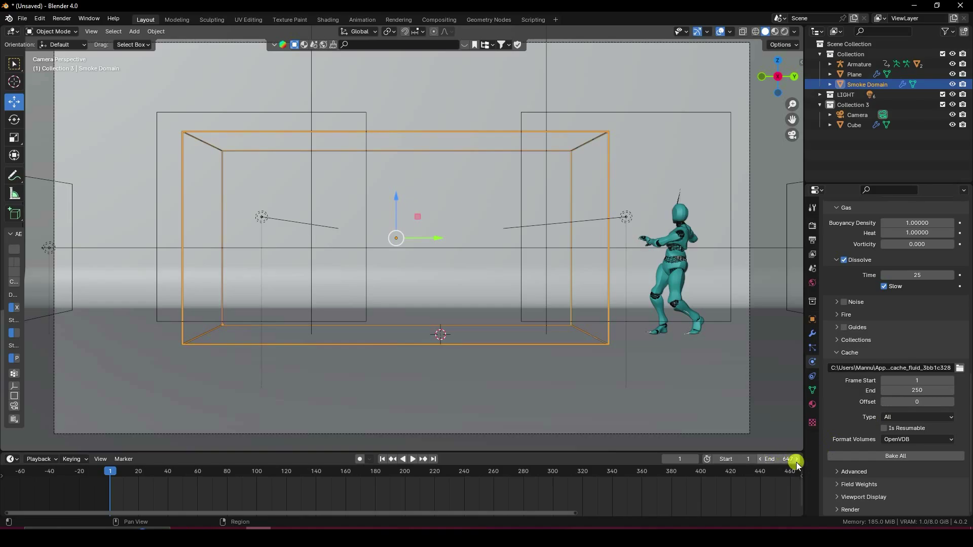
Keep the cache end frame at 250, then run Bake All and stop it partway
{"action": "left_click", "coordinate": [903, 390]}
{"action": "type", "text": "6"}
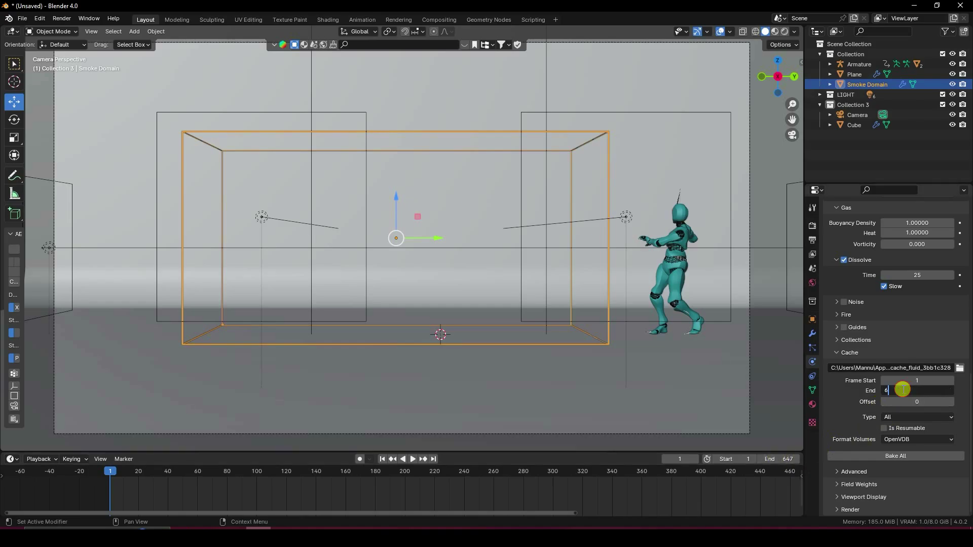
{"action": "type", "text": "47"}
{"action": "key", "text": "Return"}
{"action": "left_click", "coordinate": [907, 389]}
{"action": "type", "text": "250"}
{"action": "key", "text": "Return"}
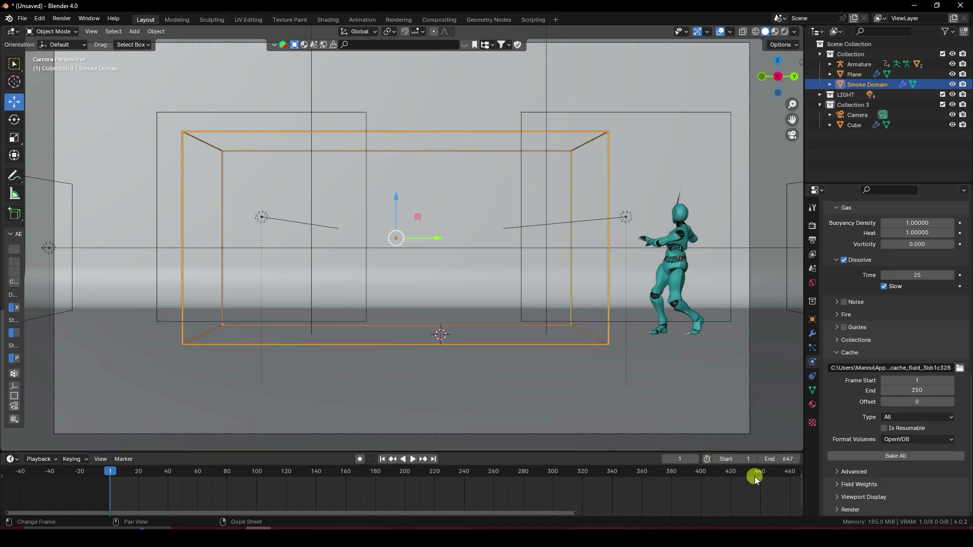
{"action": "left_click", "coordinate": [896, 456]}
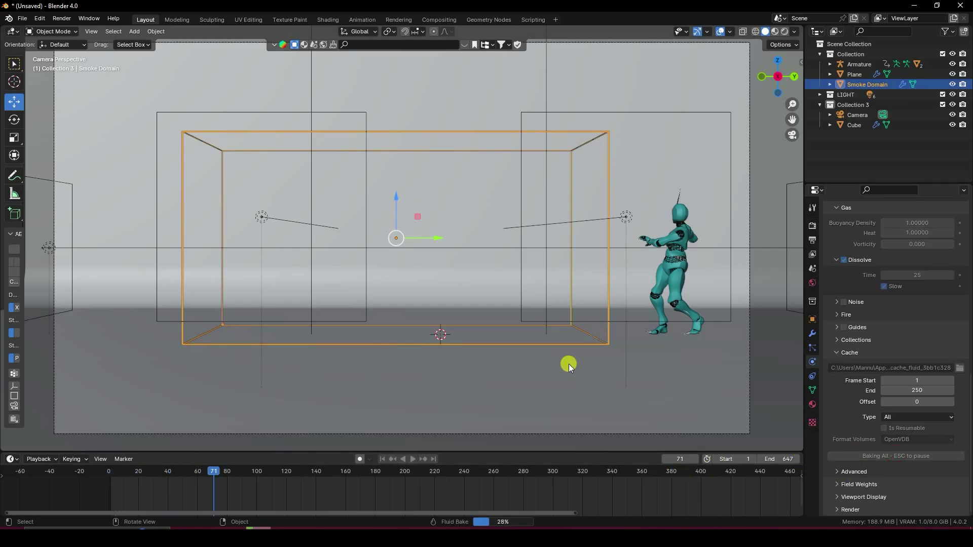
{"action": "key", "text": "Escape"}
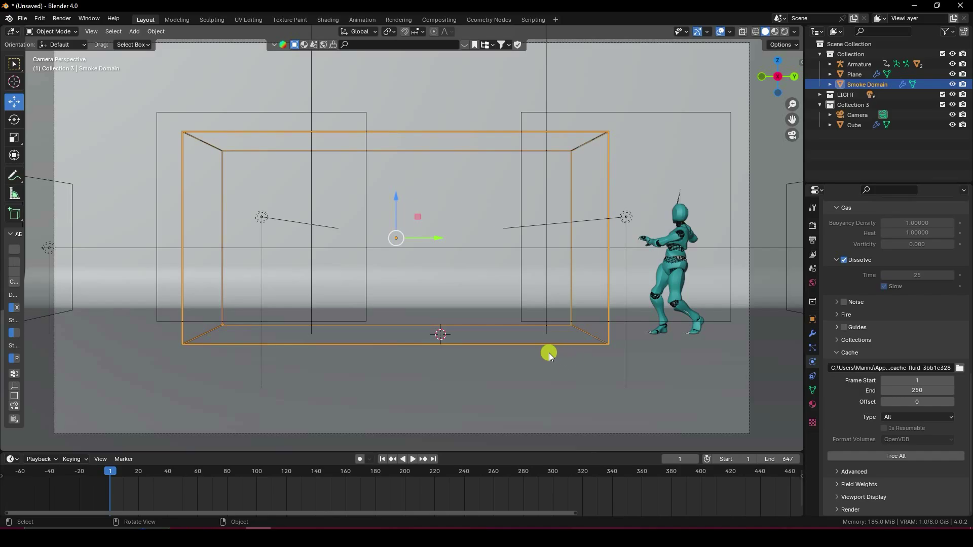
Render a still image of frame 240 and close the render window
{"action": "left_click", "coordinate": [464, 471]}
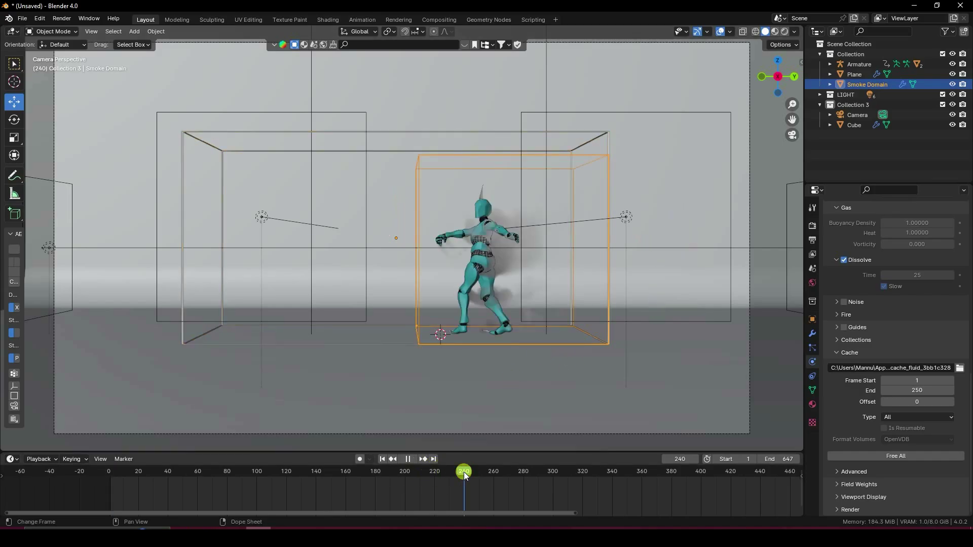
{"action": "left_click_drag", "start_coordinate": [464, 473], "coordinate": [467, 474]}
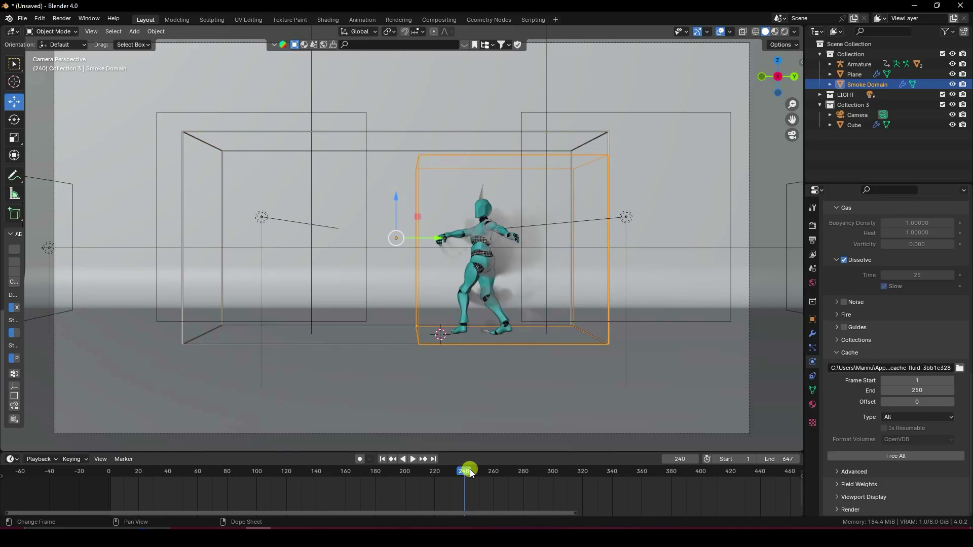
{"action": "left_click", "coordinate": [58, 21]}
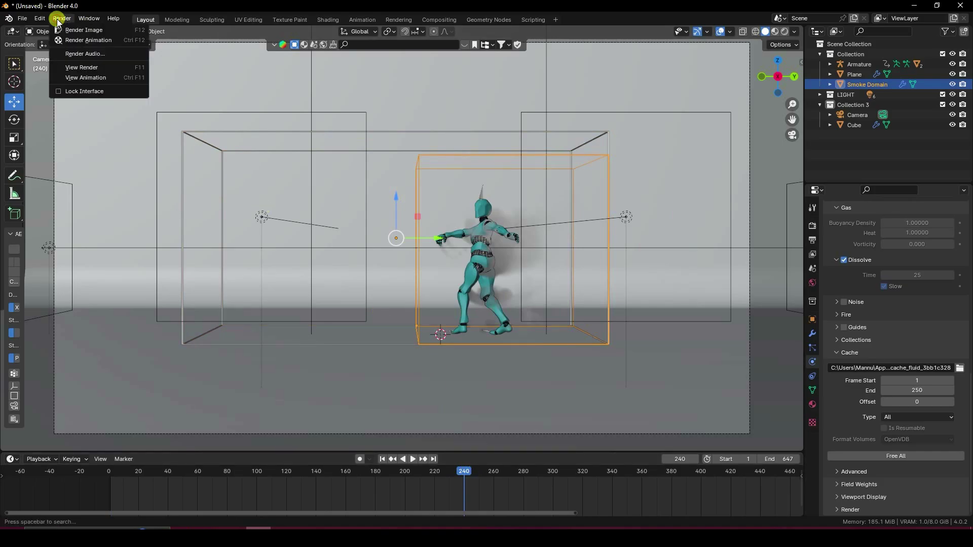
{"action": "left_click", "coordinate": [77, 29]}
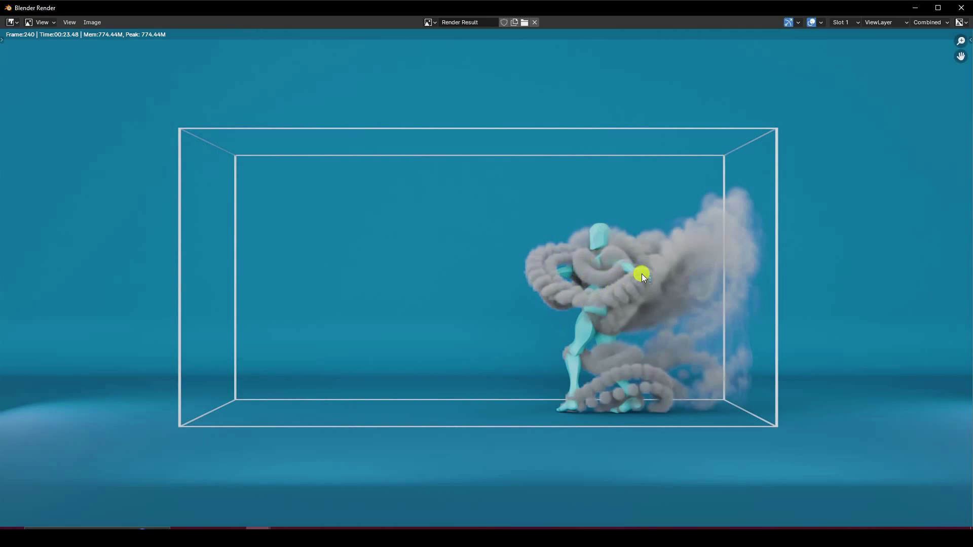
{"action": "left_click", "coordinate": [961, 8]}
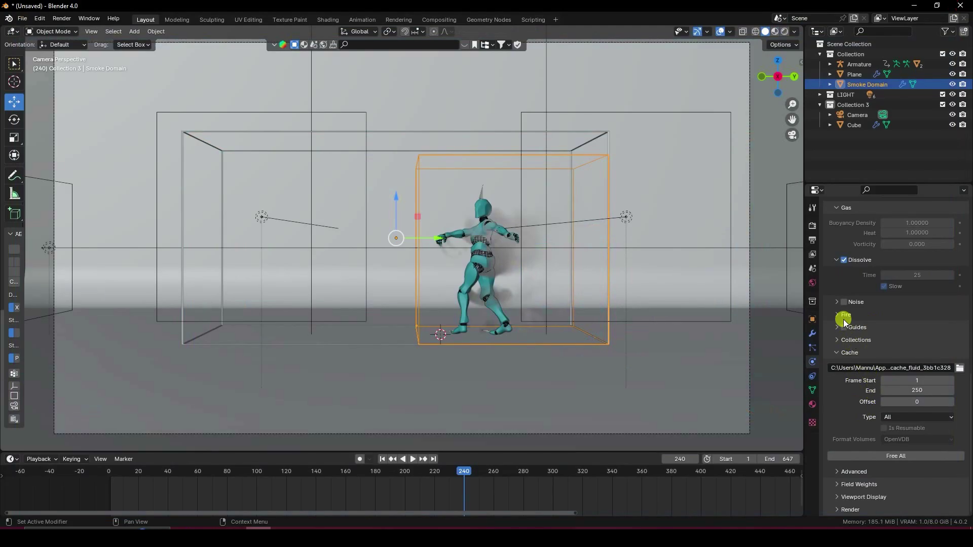
Point render output to a new Desktop folder, New Folder(1), with file name 1, then go to frame 1
{"action": "left_click", "coordinate": [813, 253]}
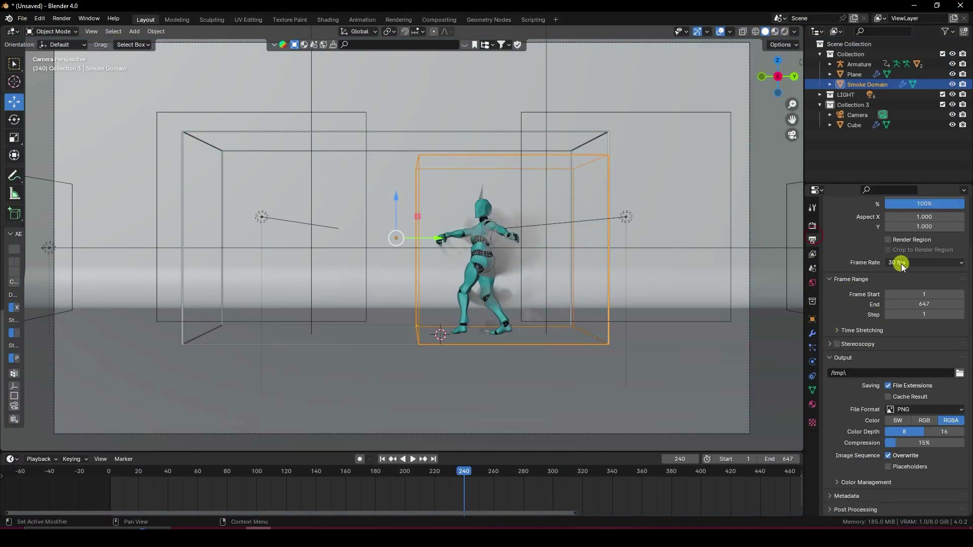
{"action": "left_click", "coordinate": [959, 373]}
{"action": "left_click", "coordinate": [231, 174]}
{"action": "right_click", "coordinate": [611, 375]}
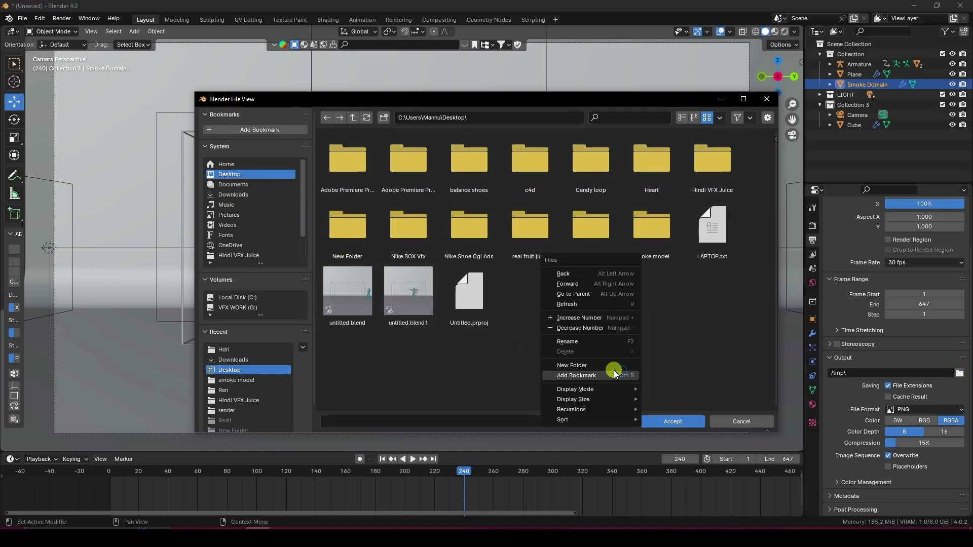
{"action": "left_click", "coordinate": [610, 364]}
{"action": "left_click", "coordinate": [610, 363]}
{"action": "left_click", "coordinate": [555, 419]}
{"action": "type", "text": "1"}
{"action": "left_click", "coordinate": [674, 421]}
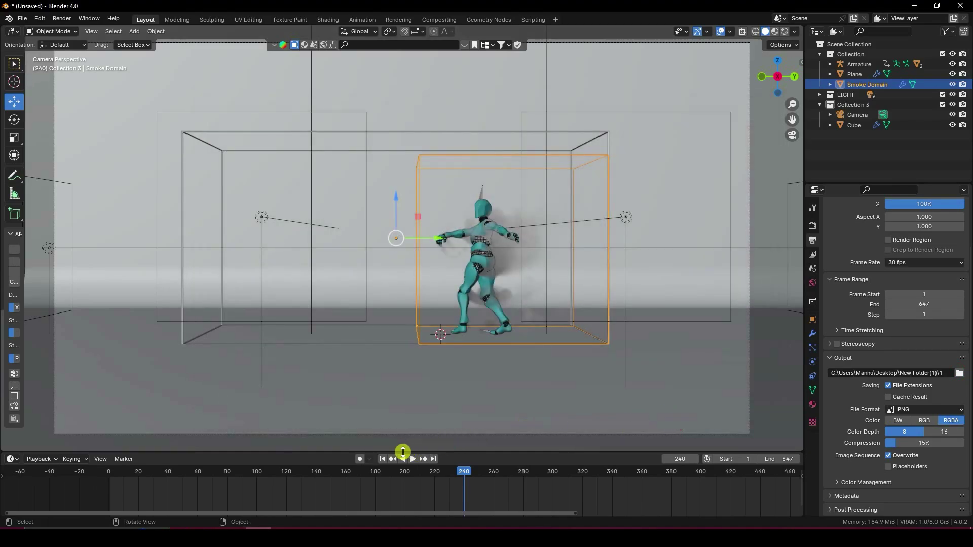
{"action": "left_click", "coordinate": [382, 459]}
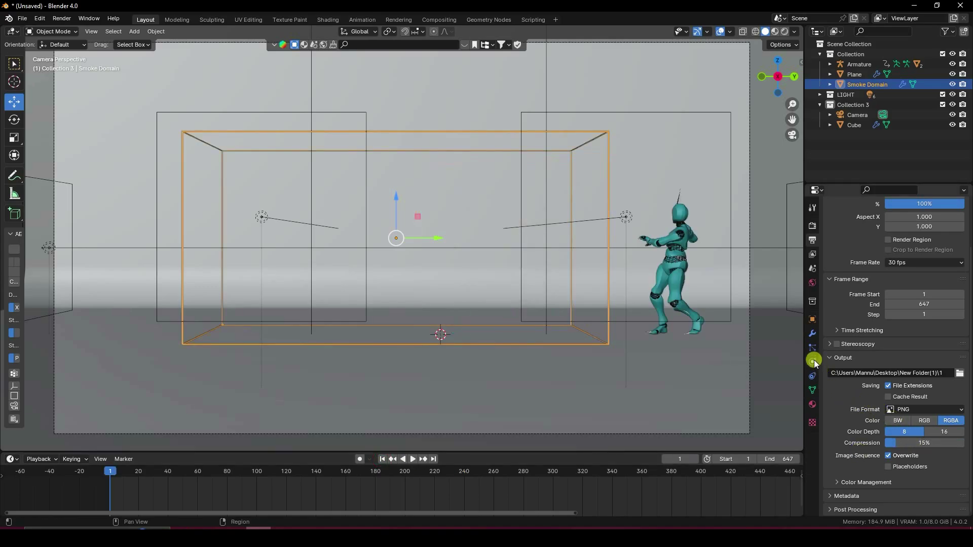
Free the smoke cache, set its end frame to 647, and start Bake All
{"action": "left_click", "coordinate": [863, 84]}
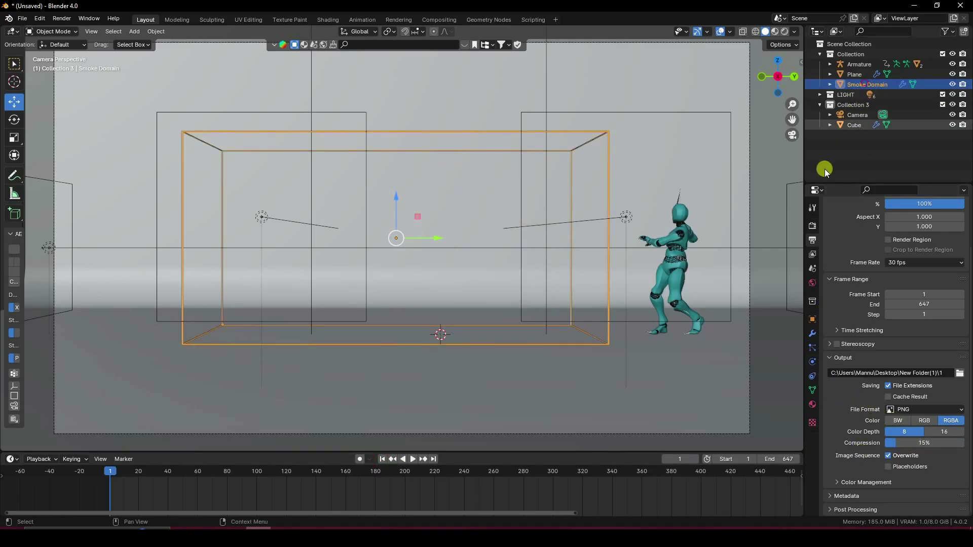
{"action": "left_click", "coordinate": [812, 361]}
{"action": "scroll", "coordinate": [860, 399], "scroll_direction": "down", "scroll_amount": 10}
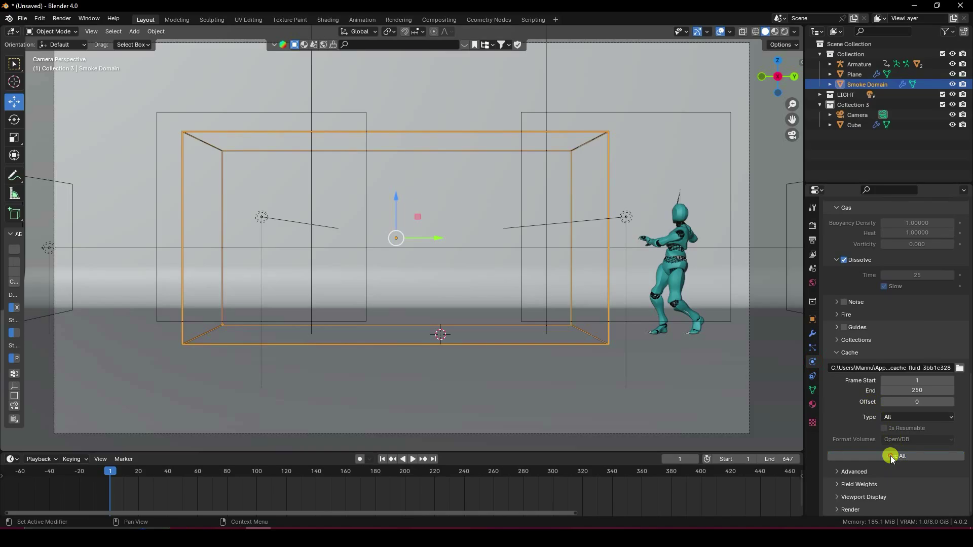
{"action": "left_click", "coordinate": [892, 456]}
{"action": "double_click", "coordinate": [911, 390]}
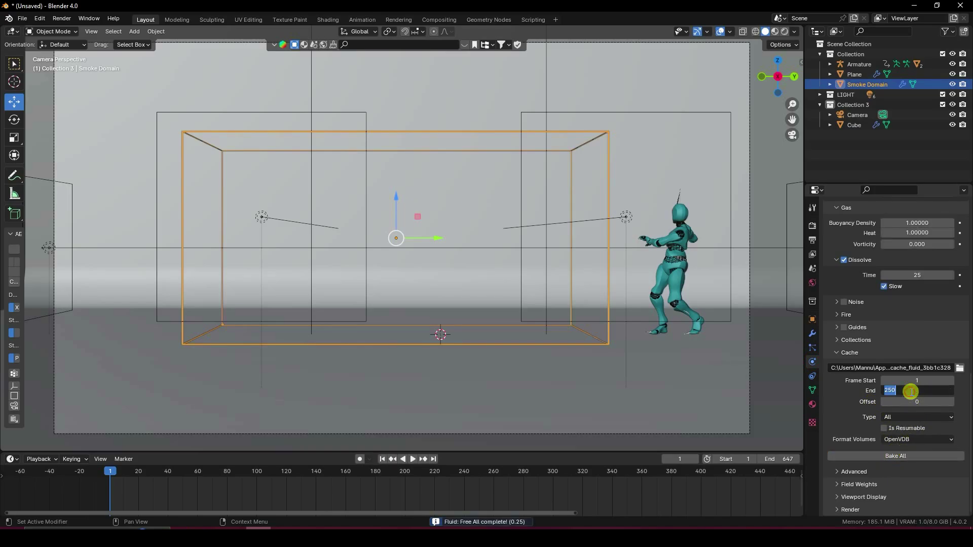
{"action": "type", "text": "647"}
{"action": "key", "text": "Return"}
{"action": "left_click", "coordinate": [915, 456]}
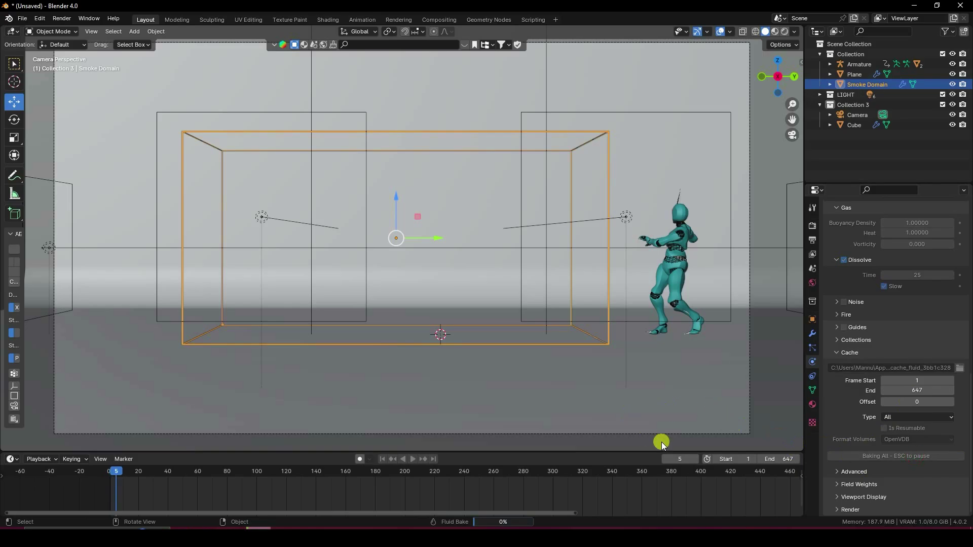